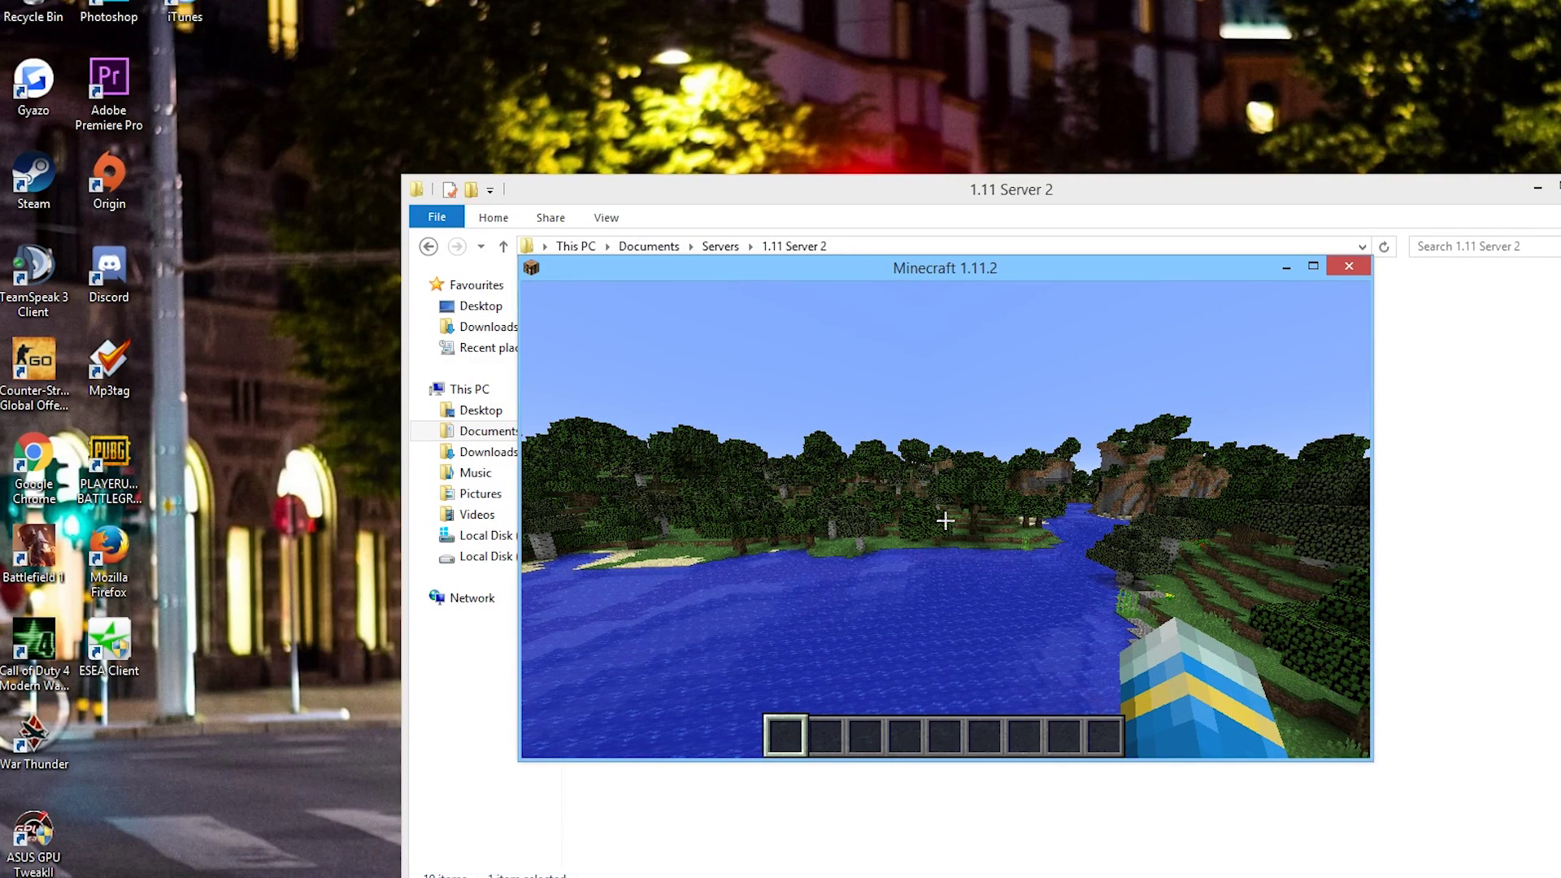
# Fly over the server's current world to examine its forests, rivers and coastline.
pyautogui.press('w')
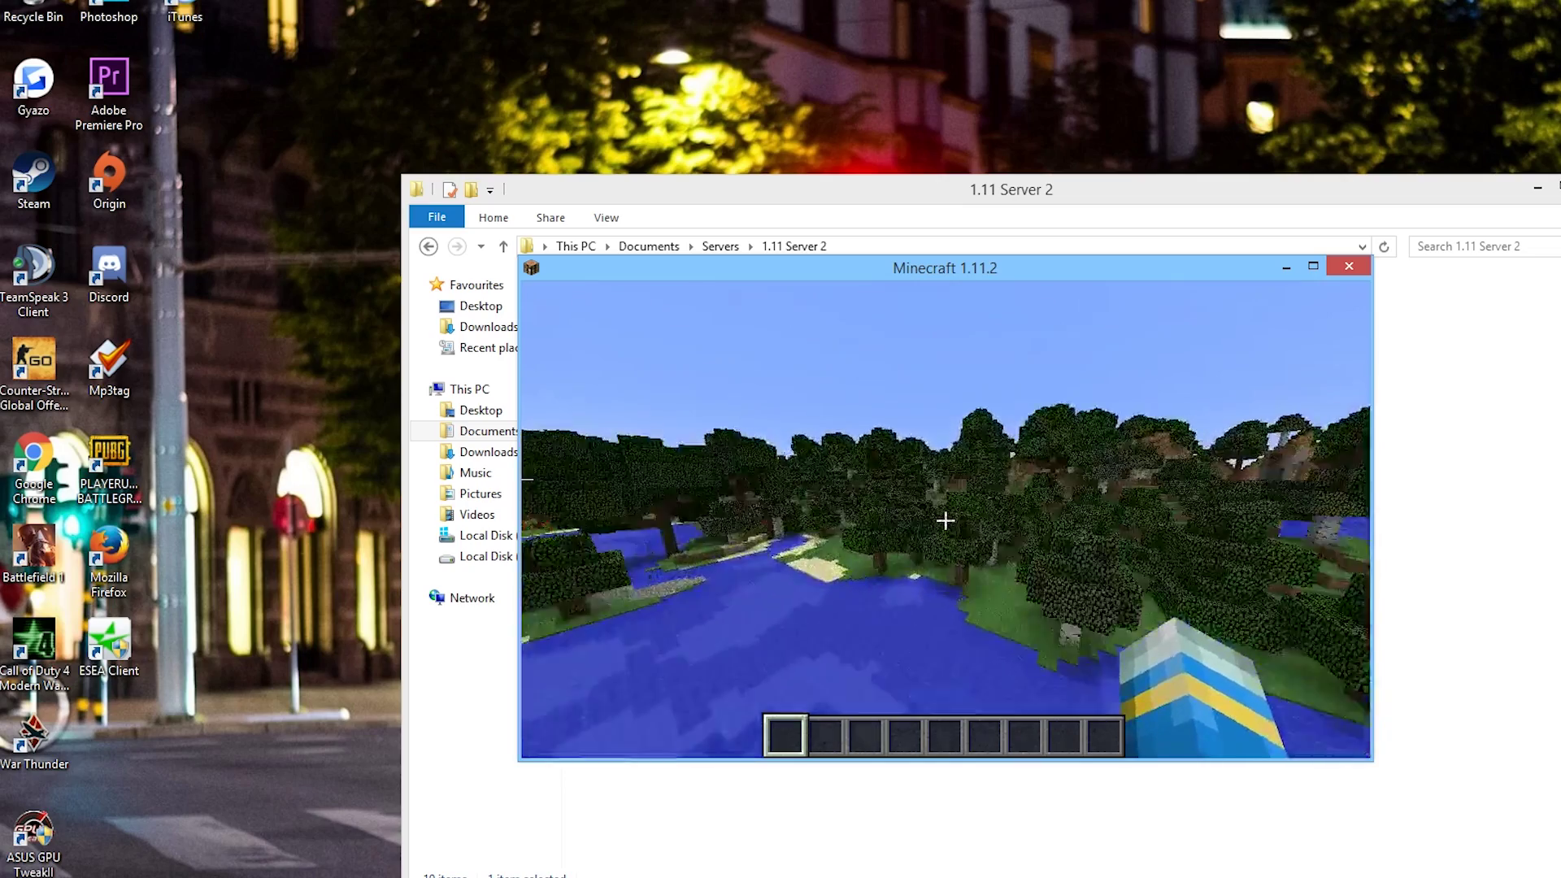
pyautogui.press('w')
pyautogui.press('space')
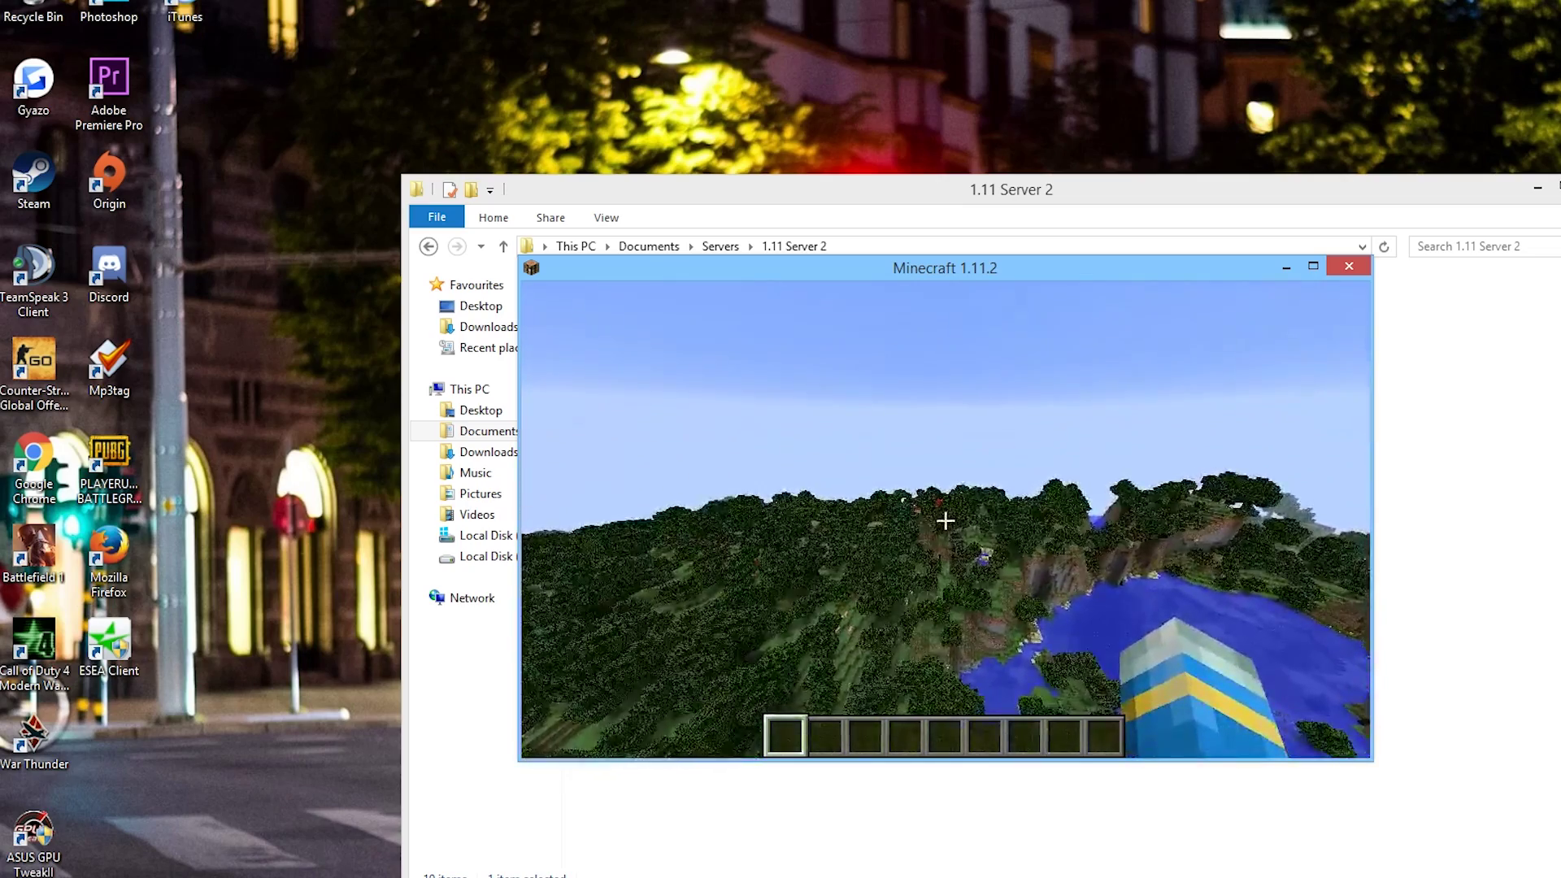
pyautogui.press('w')
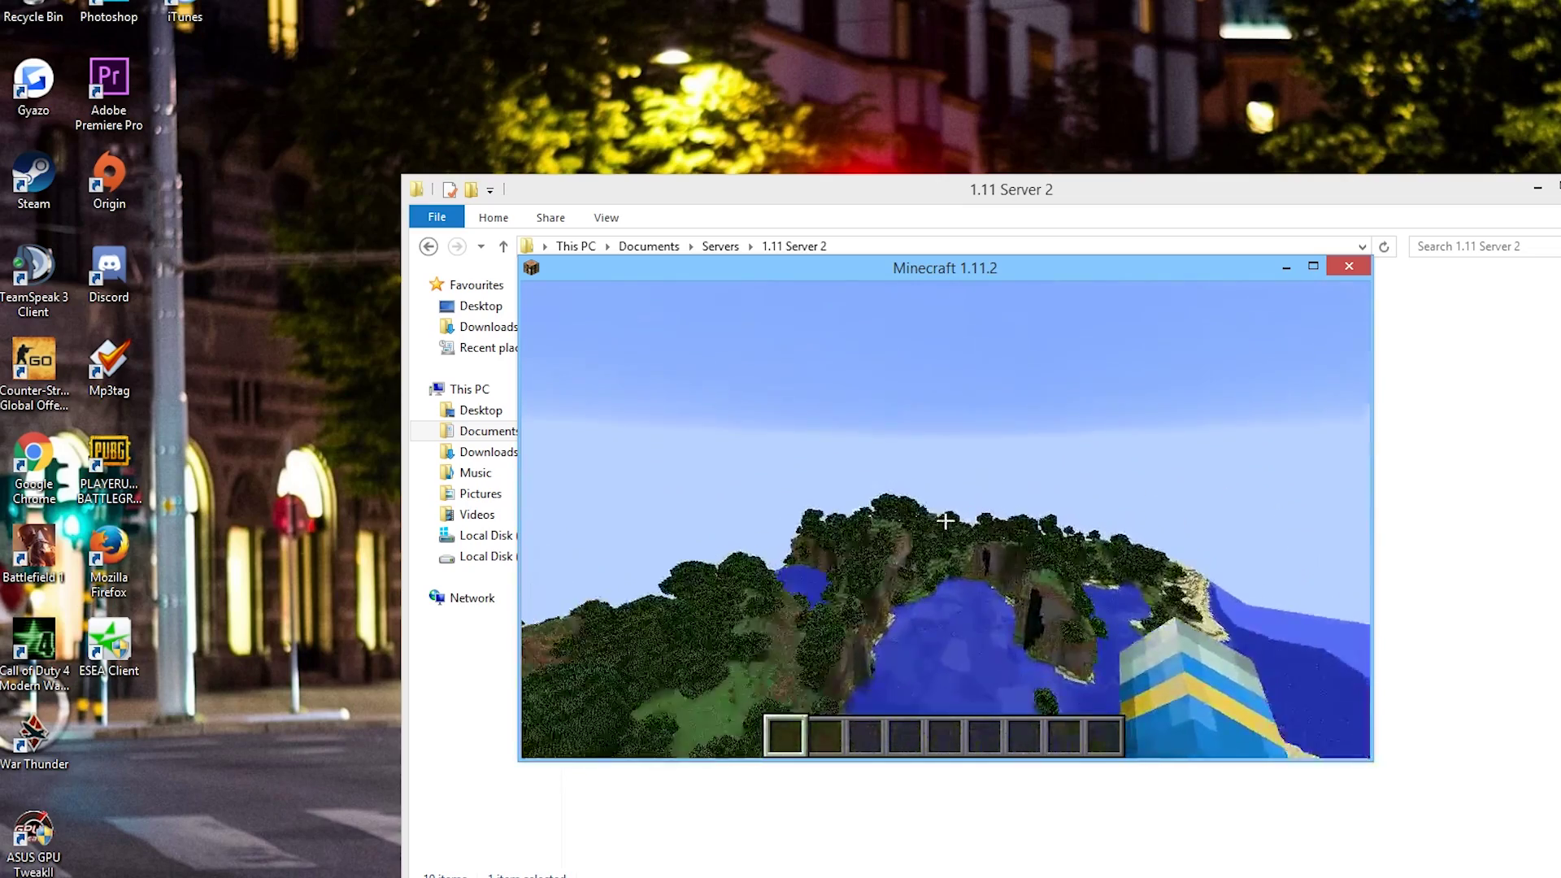
pyautogui.press('w')
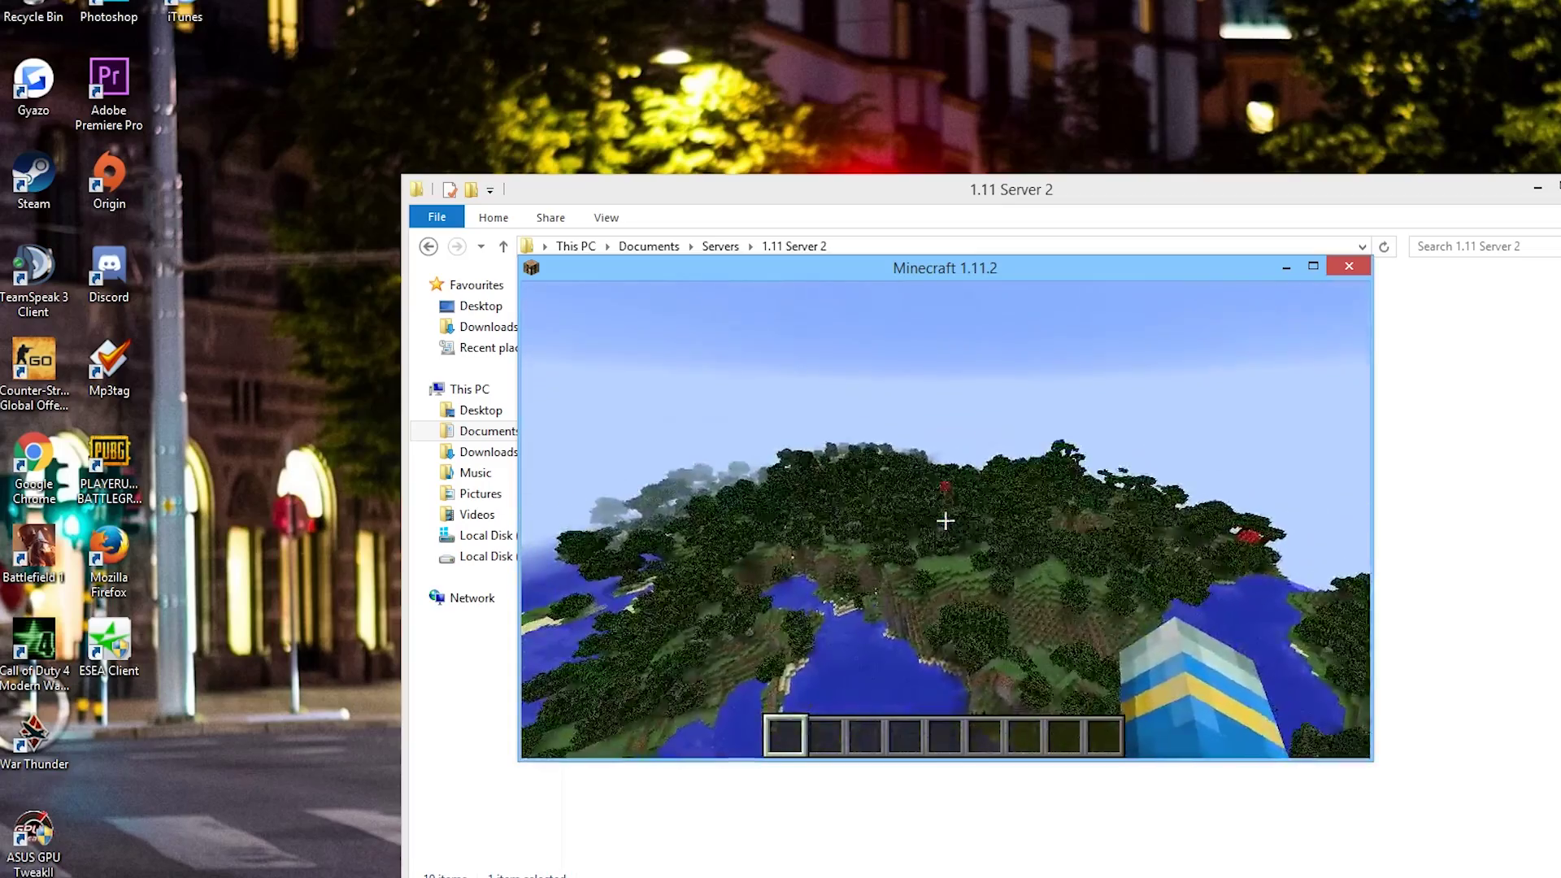
pyautogui.press('w')
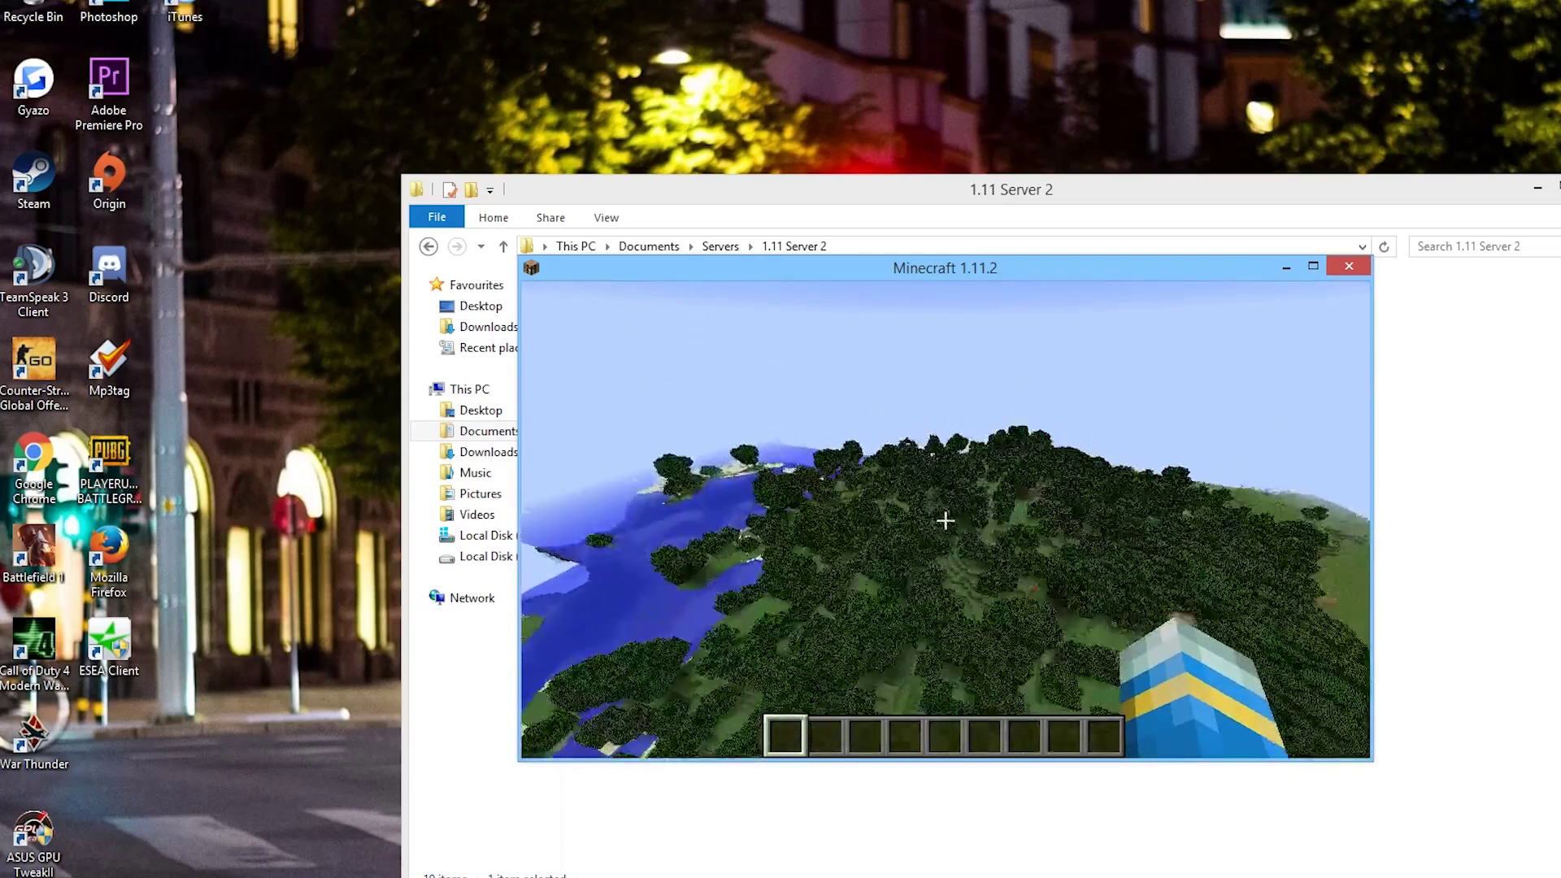
pyautogui.press('w')
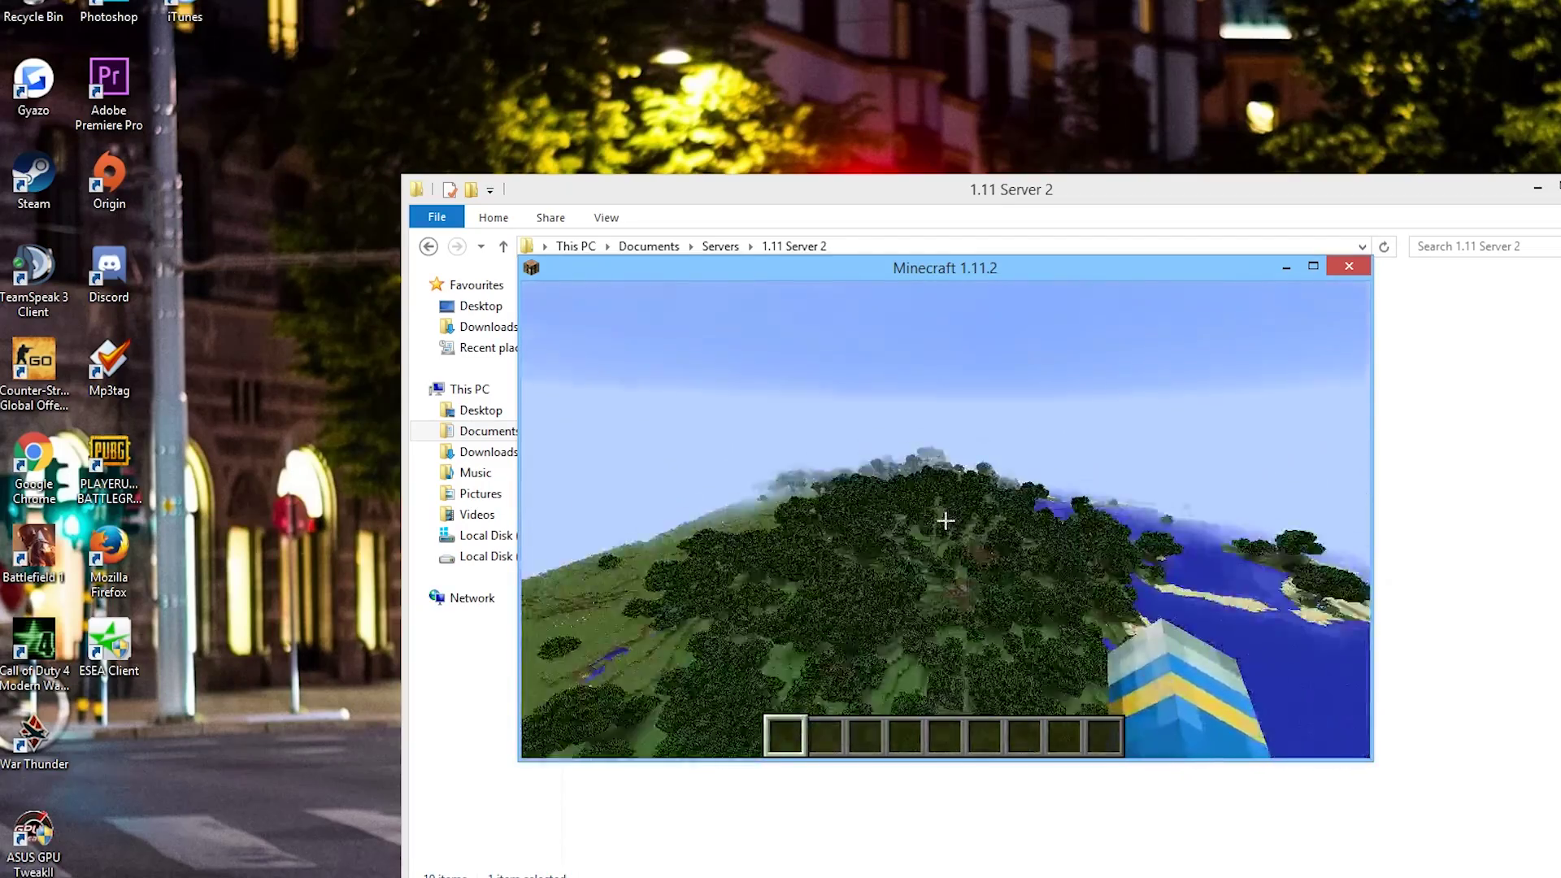
pyautogui.press('w')
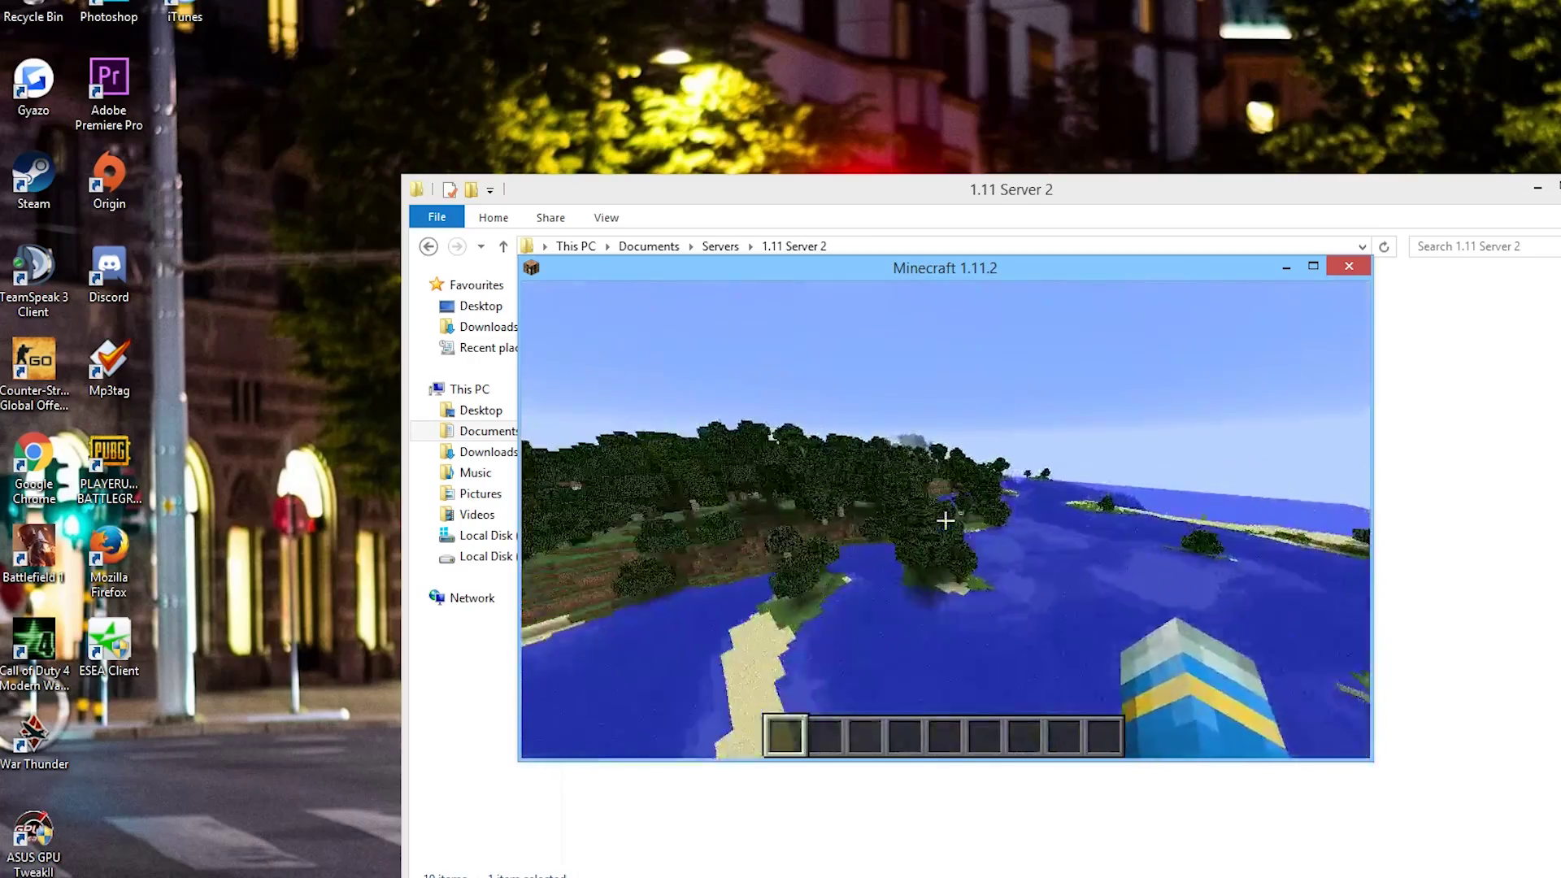
pyautogui.press('w')
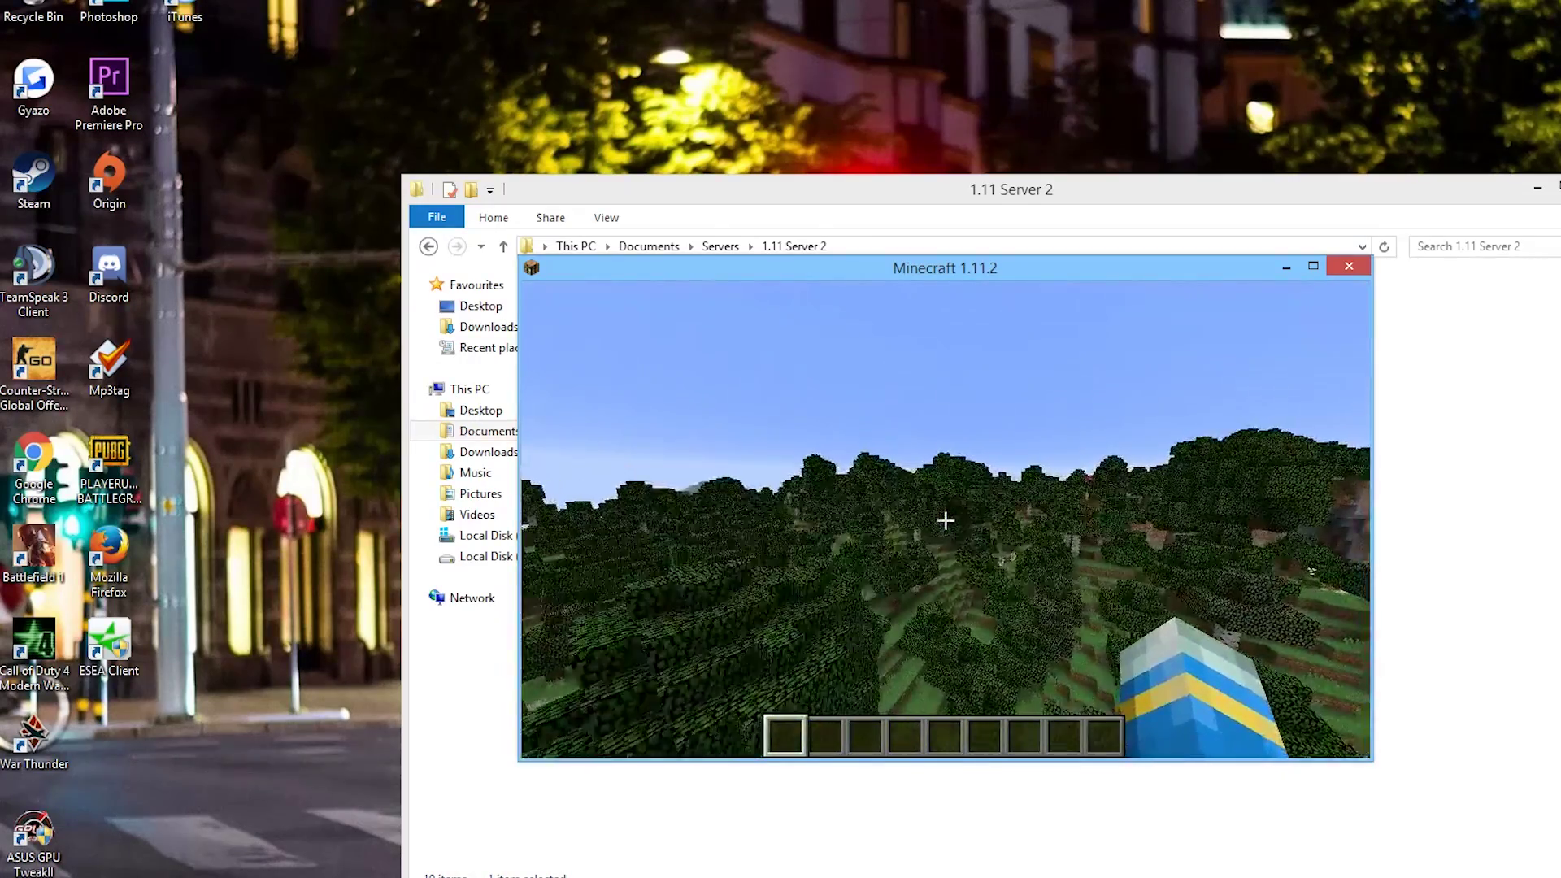
pyautogui.press('w')
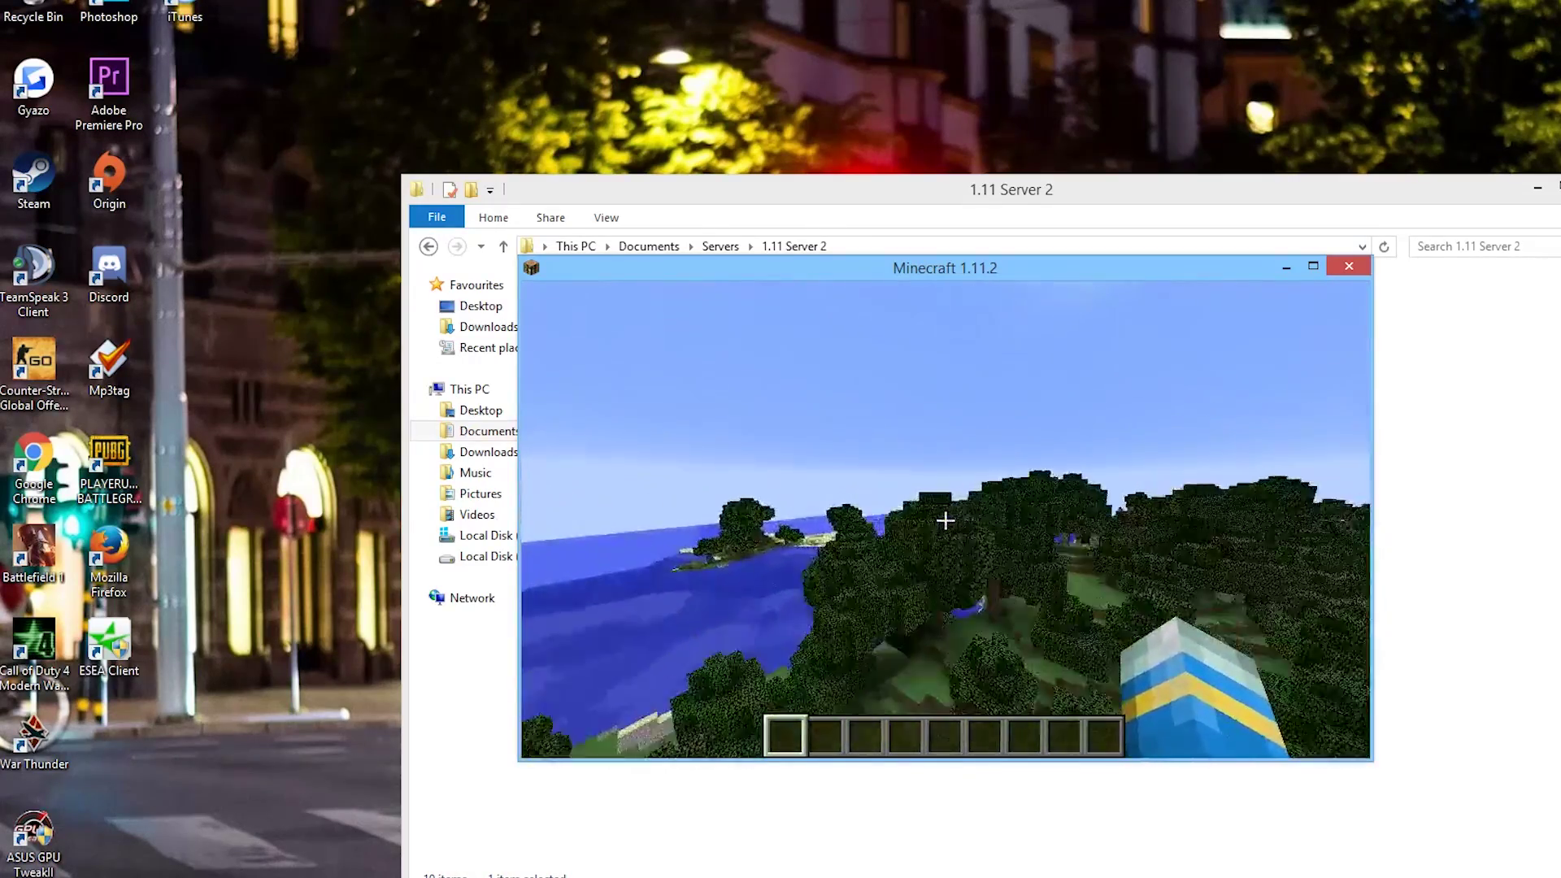
pyautogui.press('w')
# Disconnect from the Minecraft server and minimise the game window.
pyautogui.press('Escape')
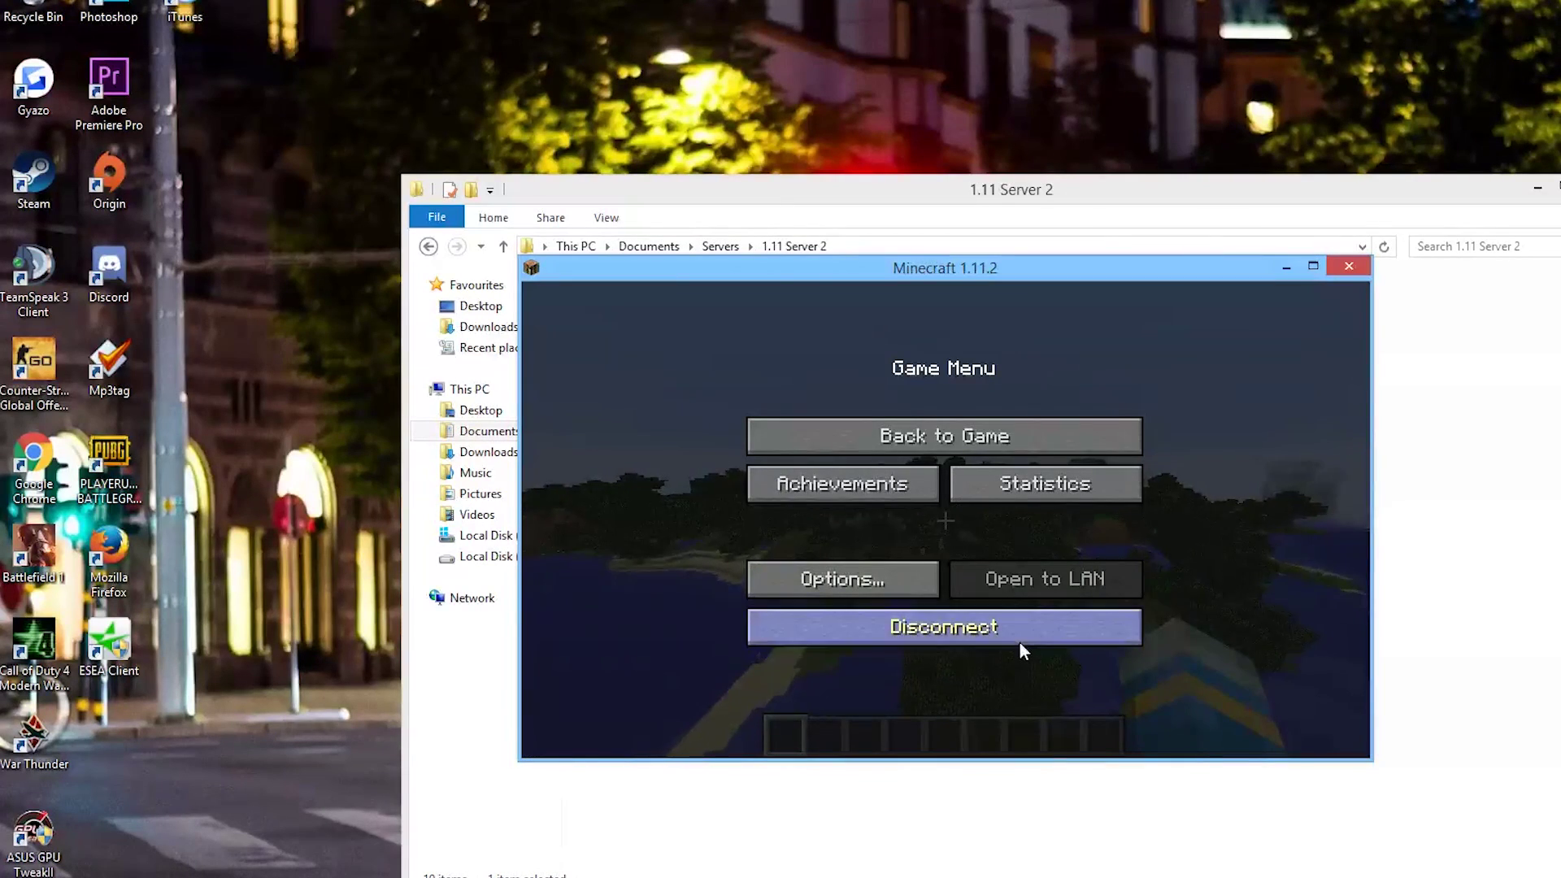
pyautogui.click(1022, 642)
pyautogui.click(1287, 268)
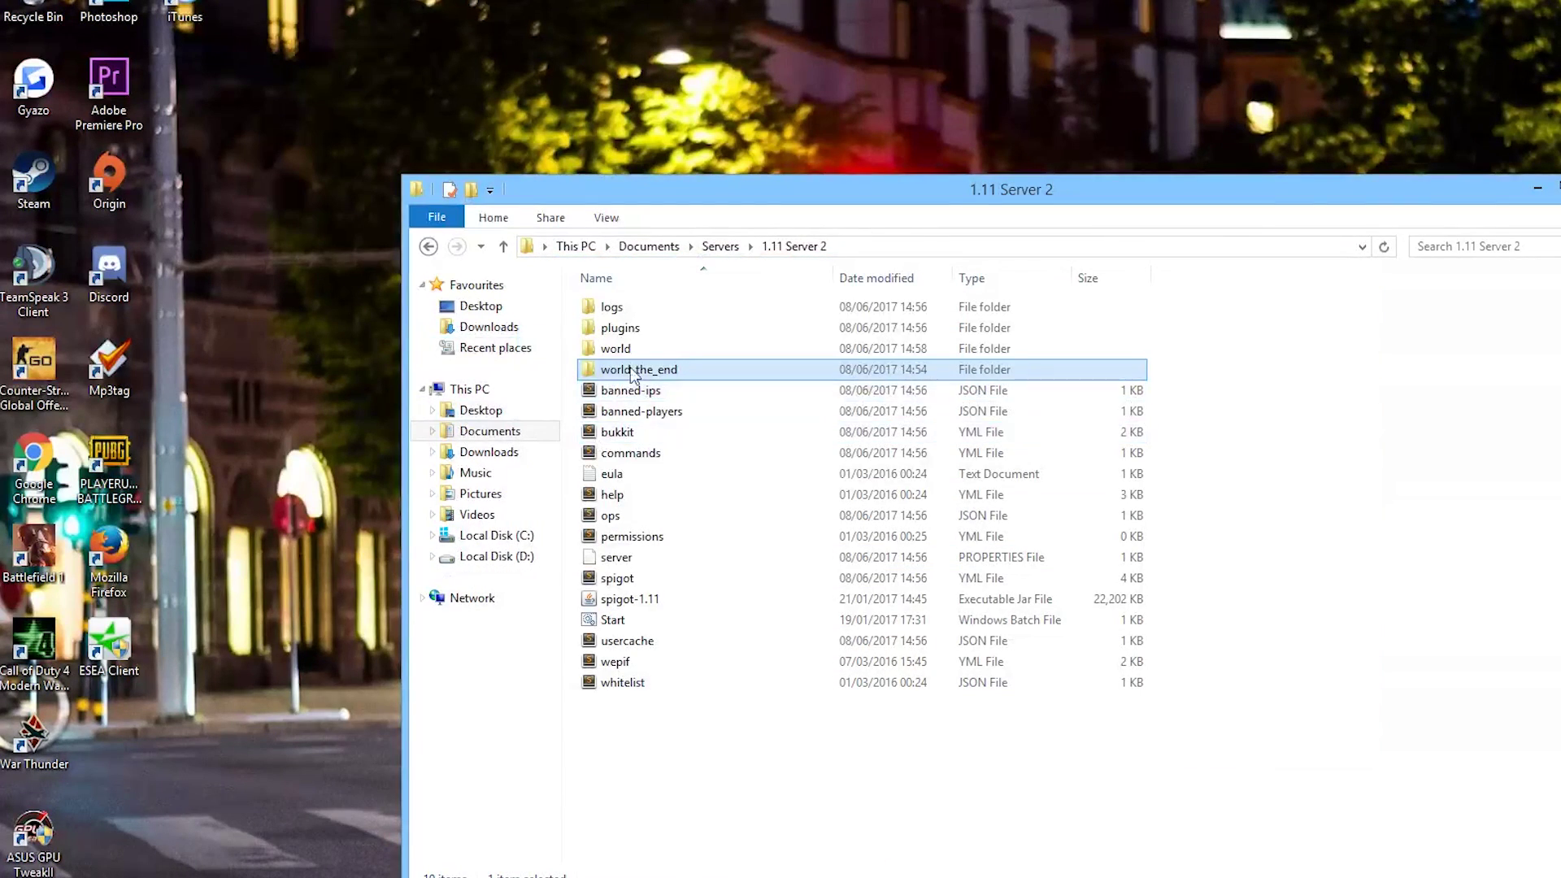
pyautogui.moveTo(813, 735); pyautogui.dragTo(572, 309)
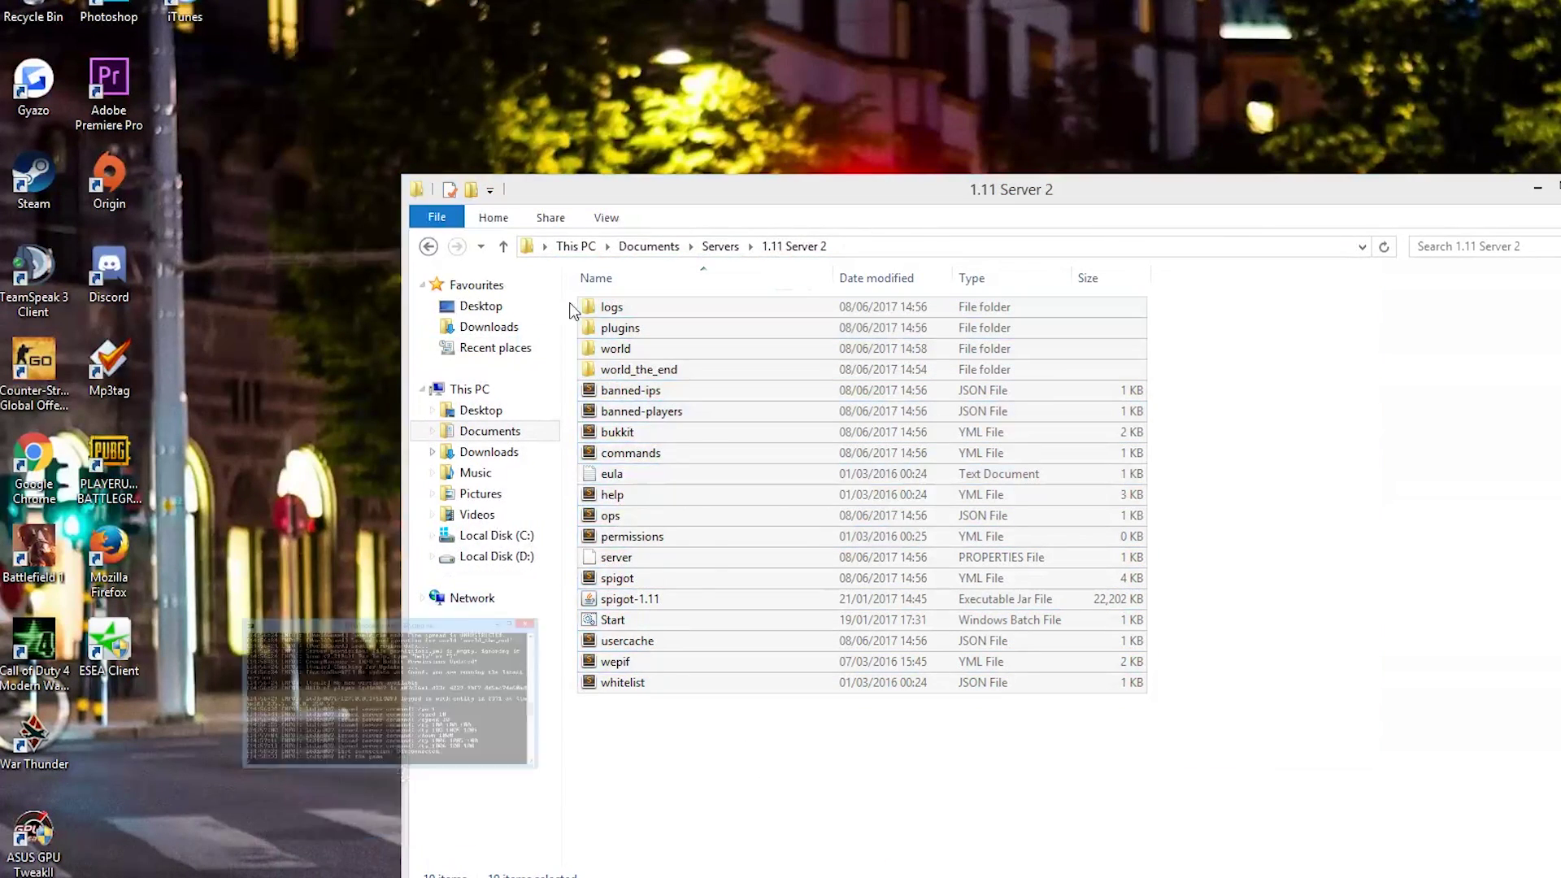
pyautogui.click(686, 770)
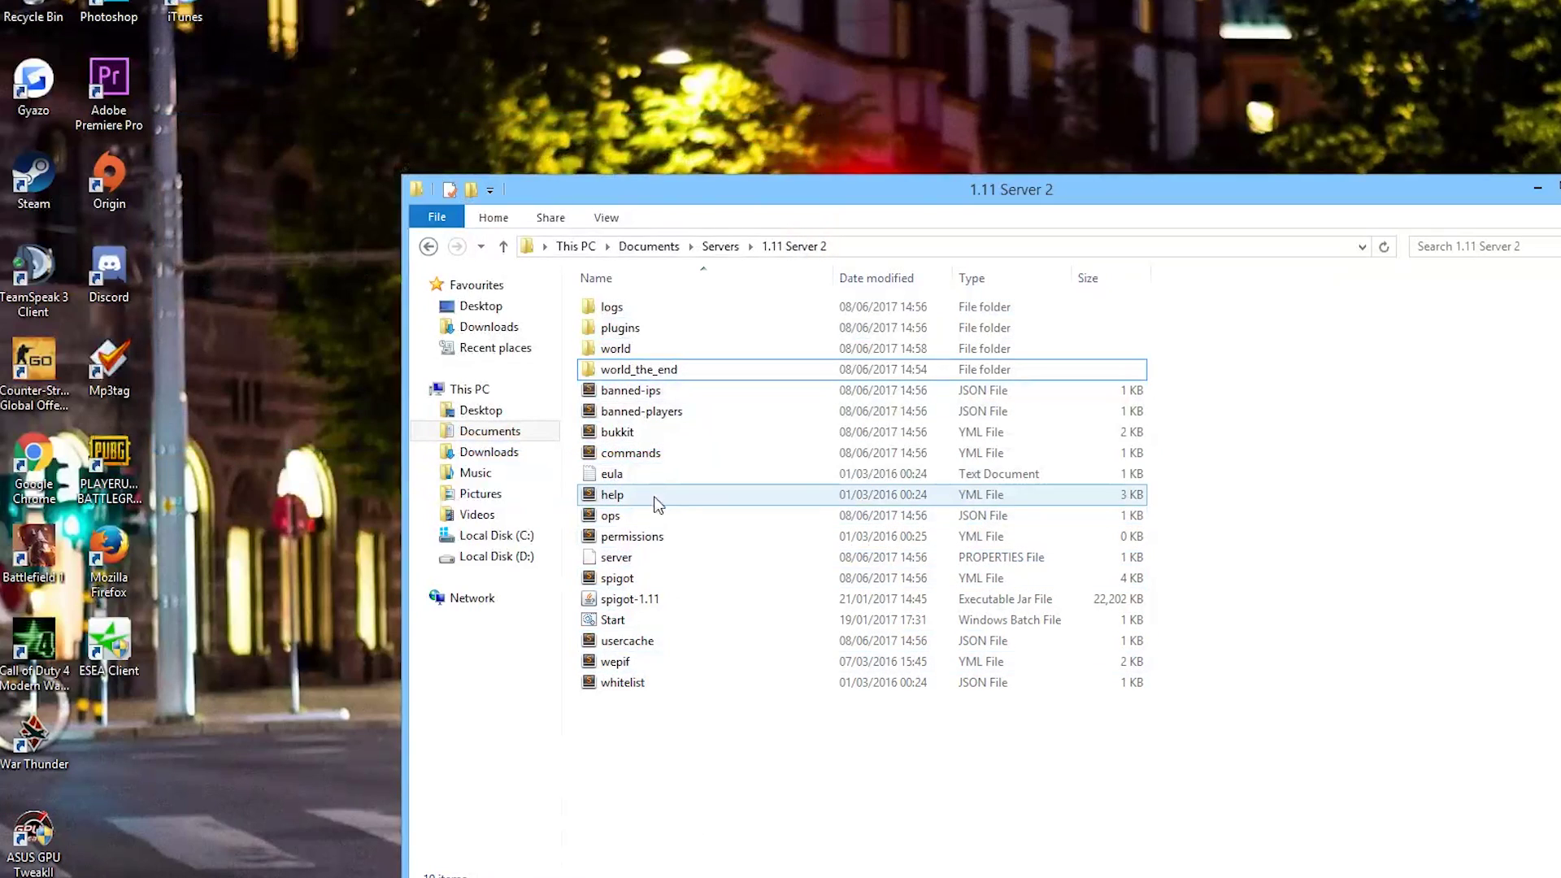
# Add a worlds section after the database settings in the bukkit YML file, setting world's generator to Realistic_World, and save the file.
pyautogui.doubleClick(629, 436)
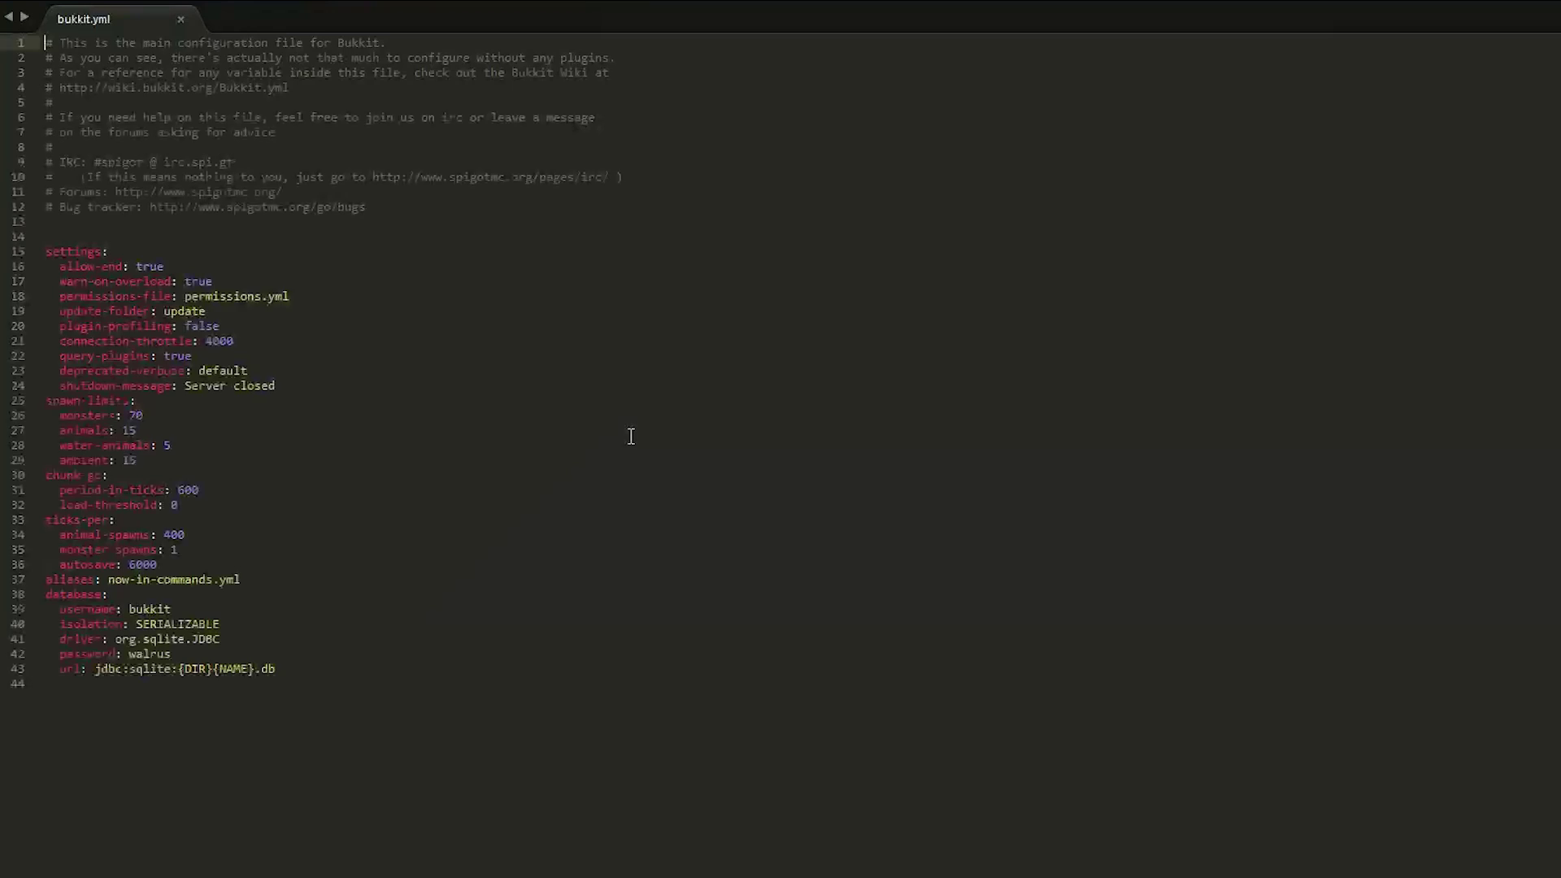
pyautogui.scroll(-1, 220, 407)
pyautogui.click(196, 651)
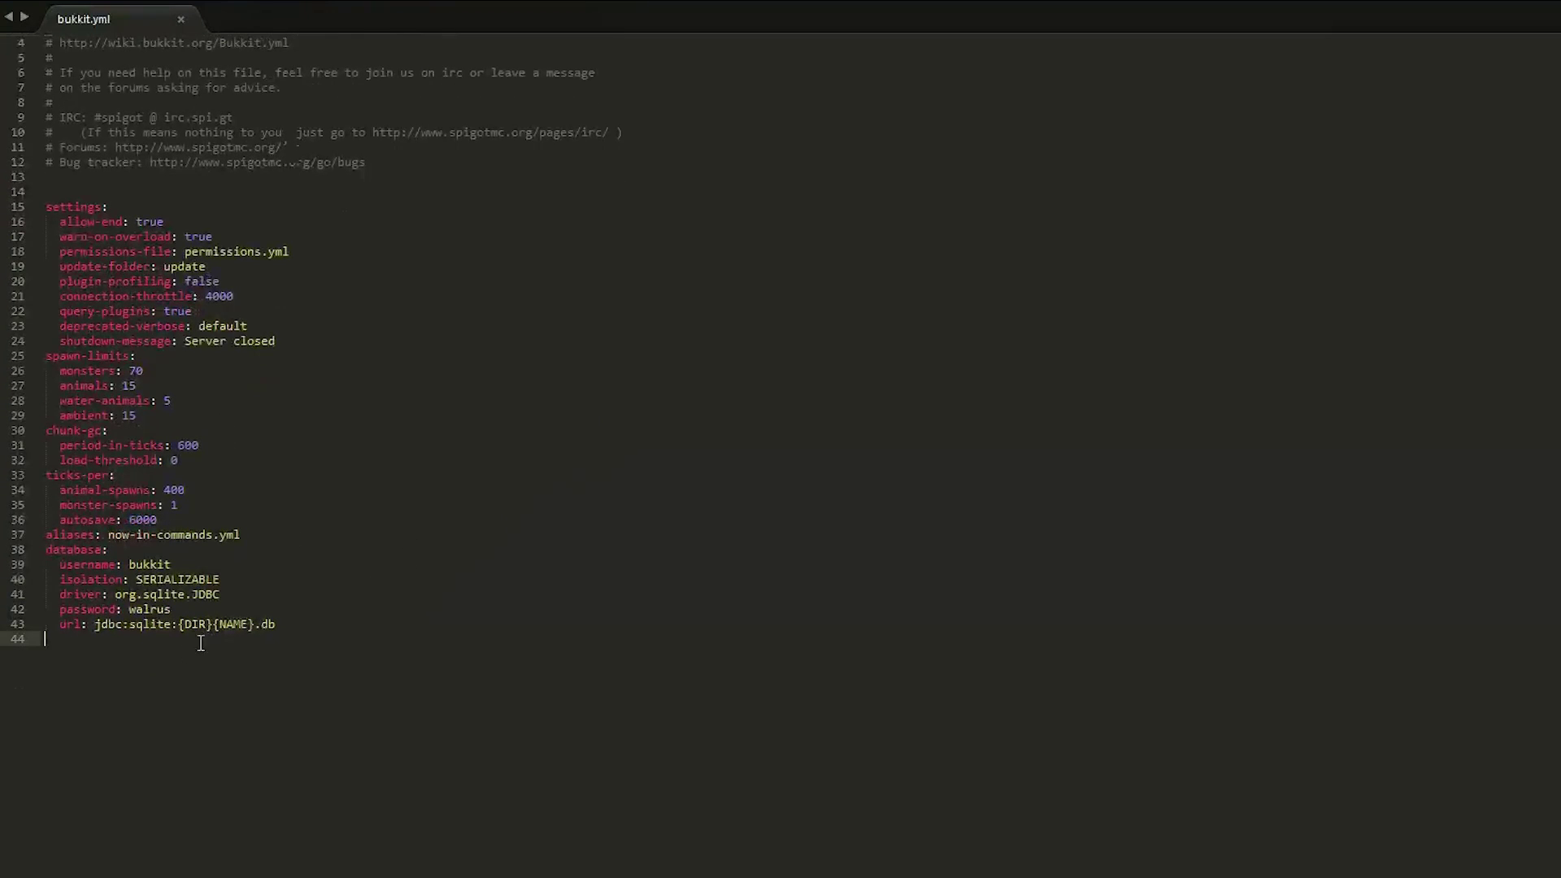
pyautogui.click(354, 625)
pyautogui.press('Return')
pyautogui.write('worlds:   world:     generator: Realistic_World')
pyautogui.hotkey('ctrl', 's')
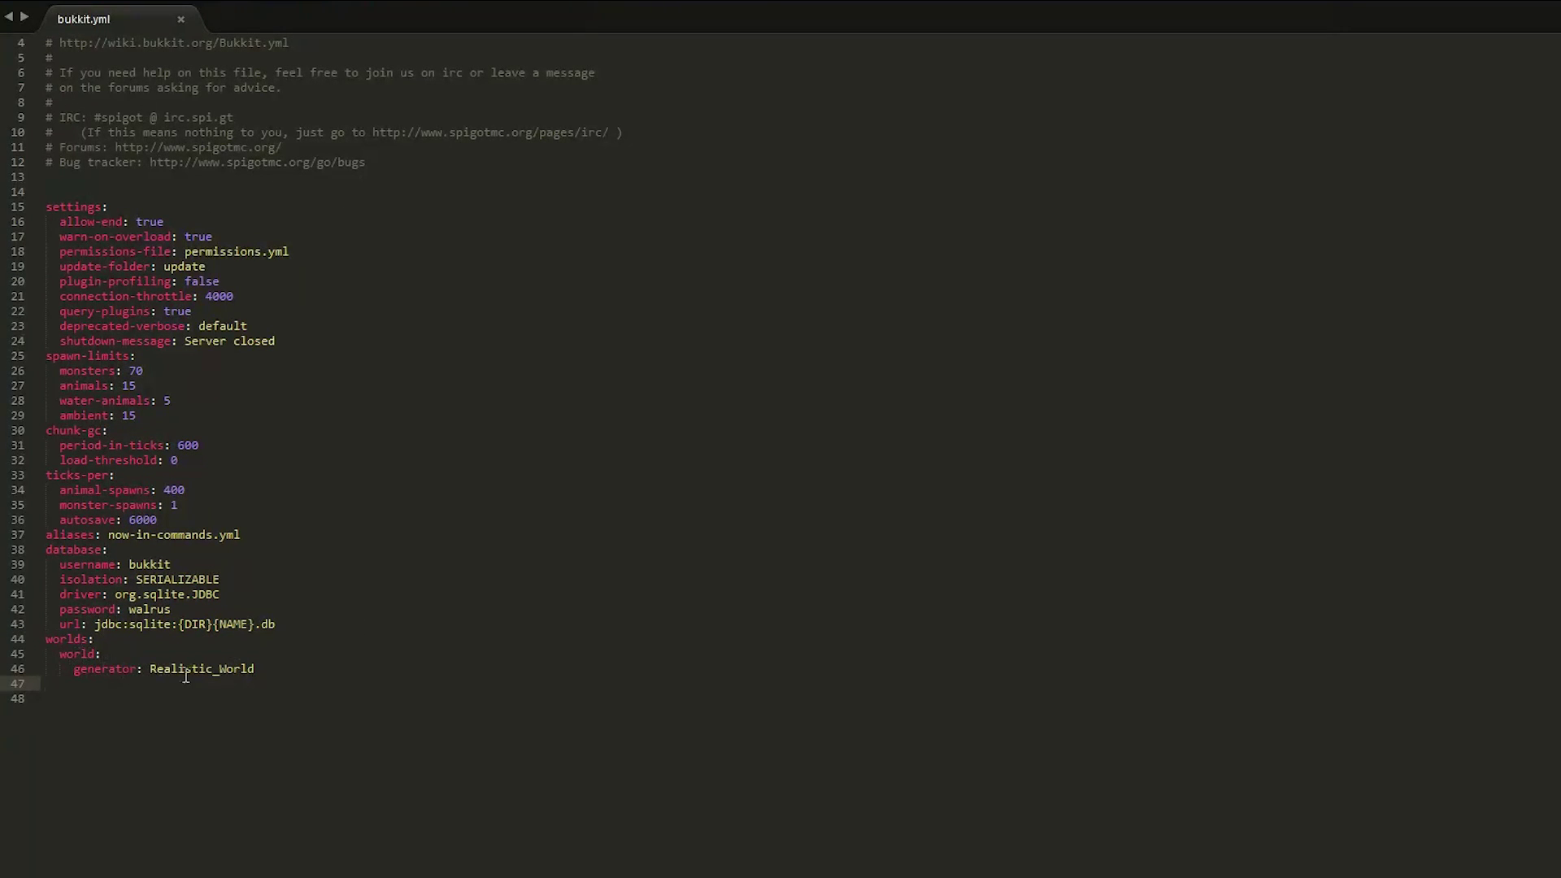
pyautogui.moveTo(296, 673); pyautogui.dragTo(45, 578)
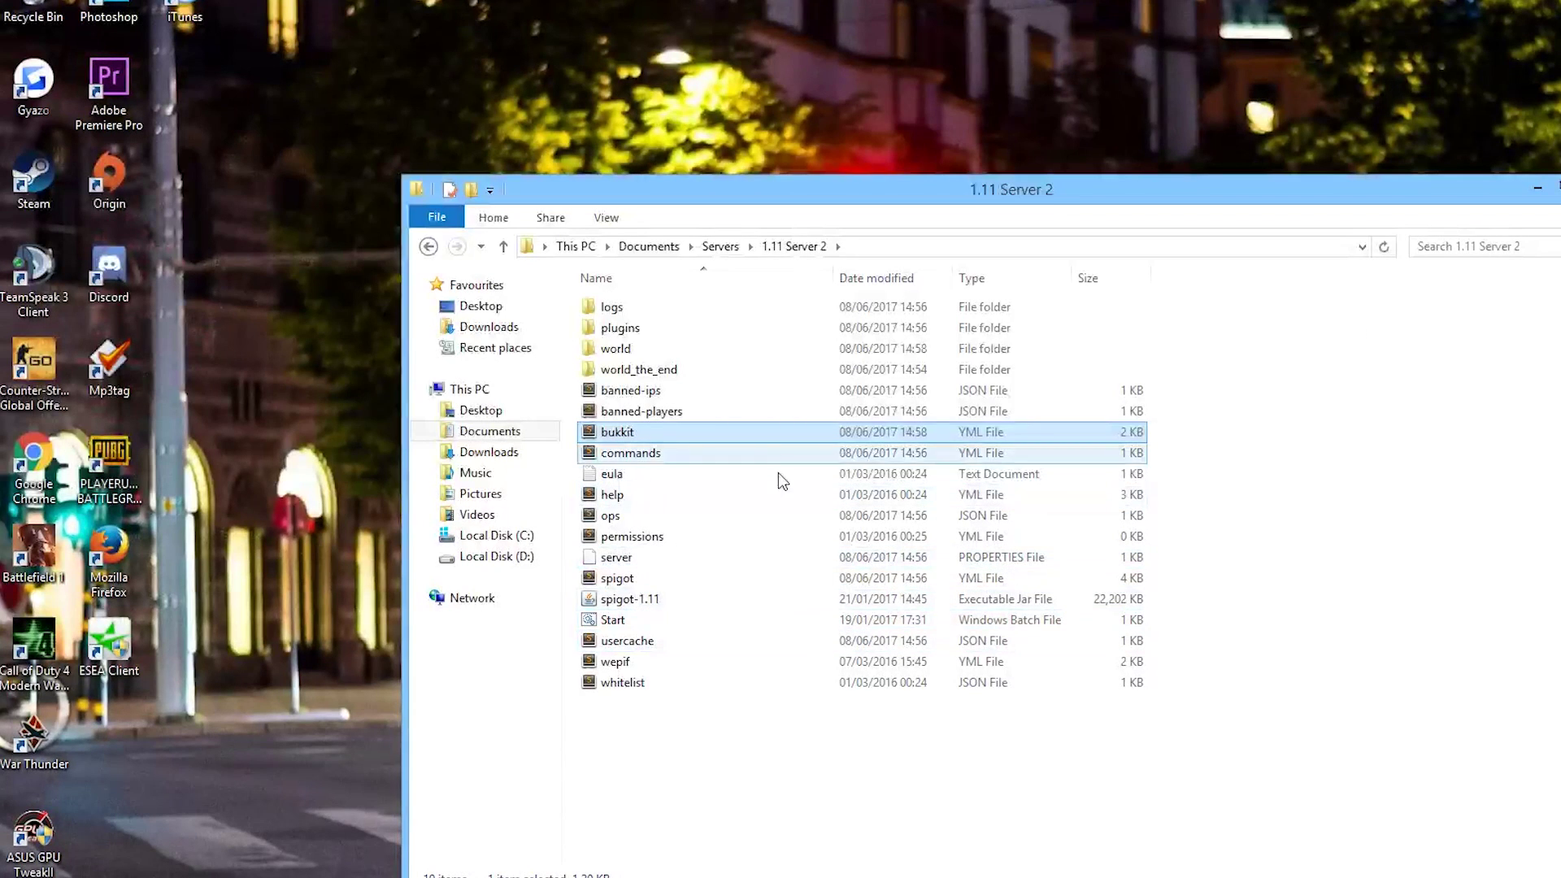
# Delete the world folder from the 1.11 Server 2 directory and run the Start batch file to launch the server.
pyautogui.click(654, 349)
pyautogui.press('Delete')
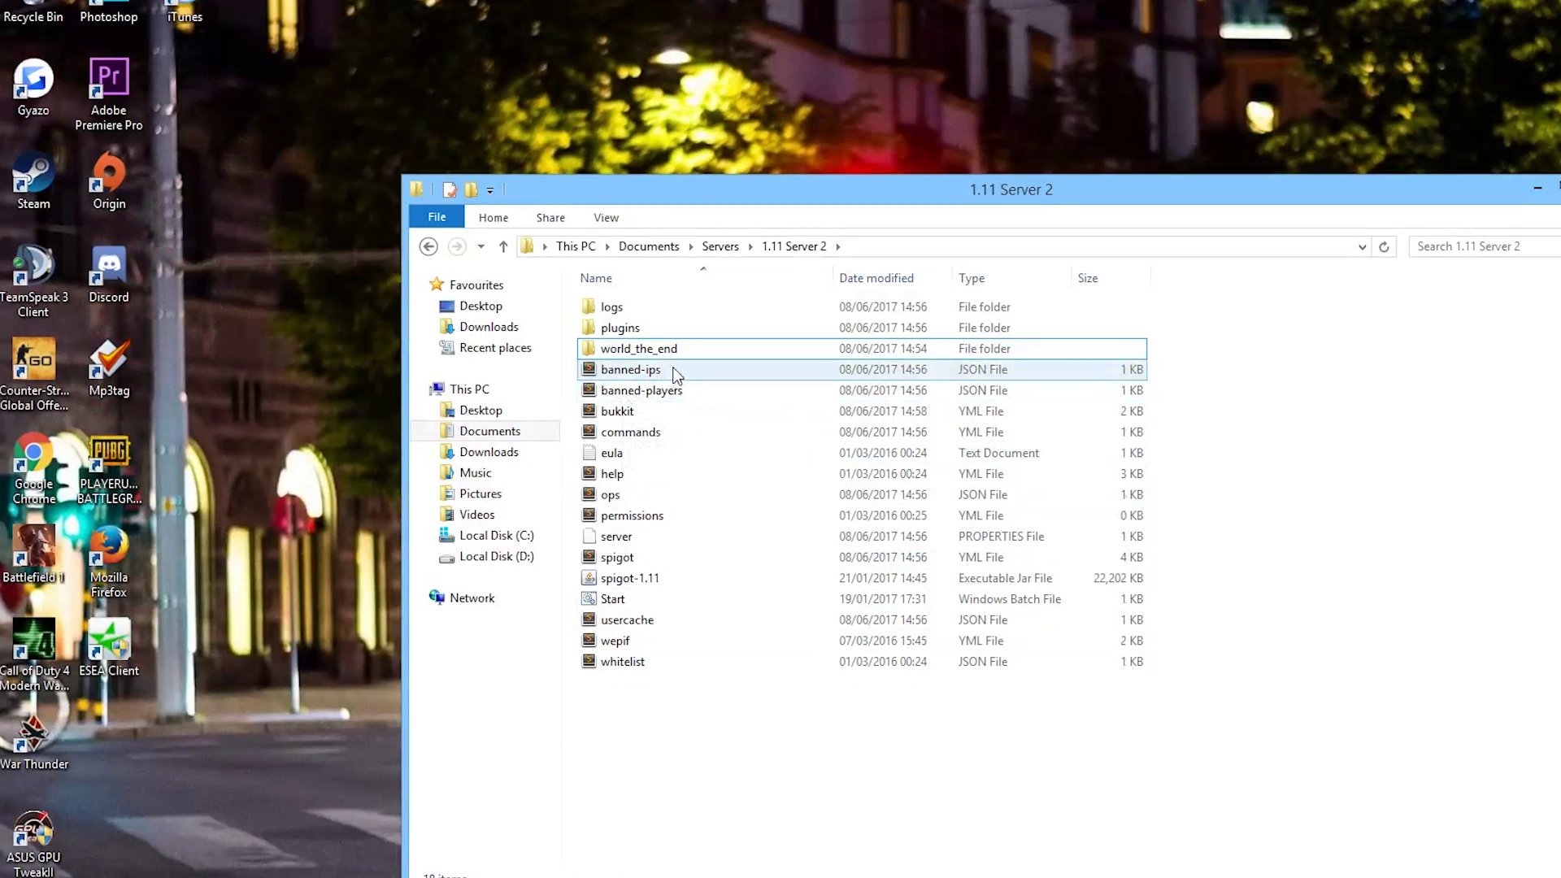
pyautogui.doubleClick(639, 602)
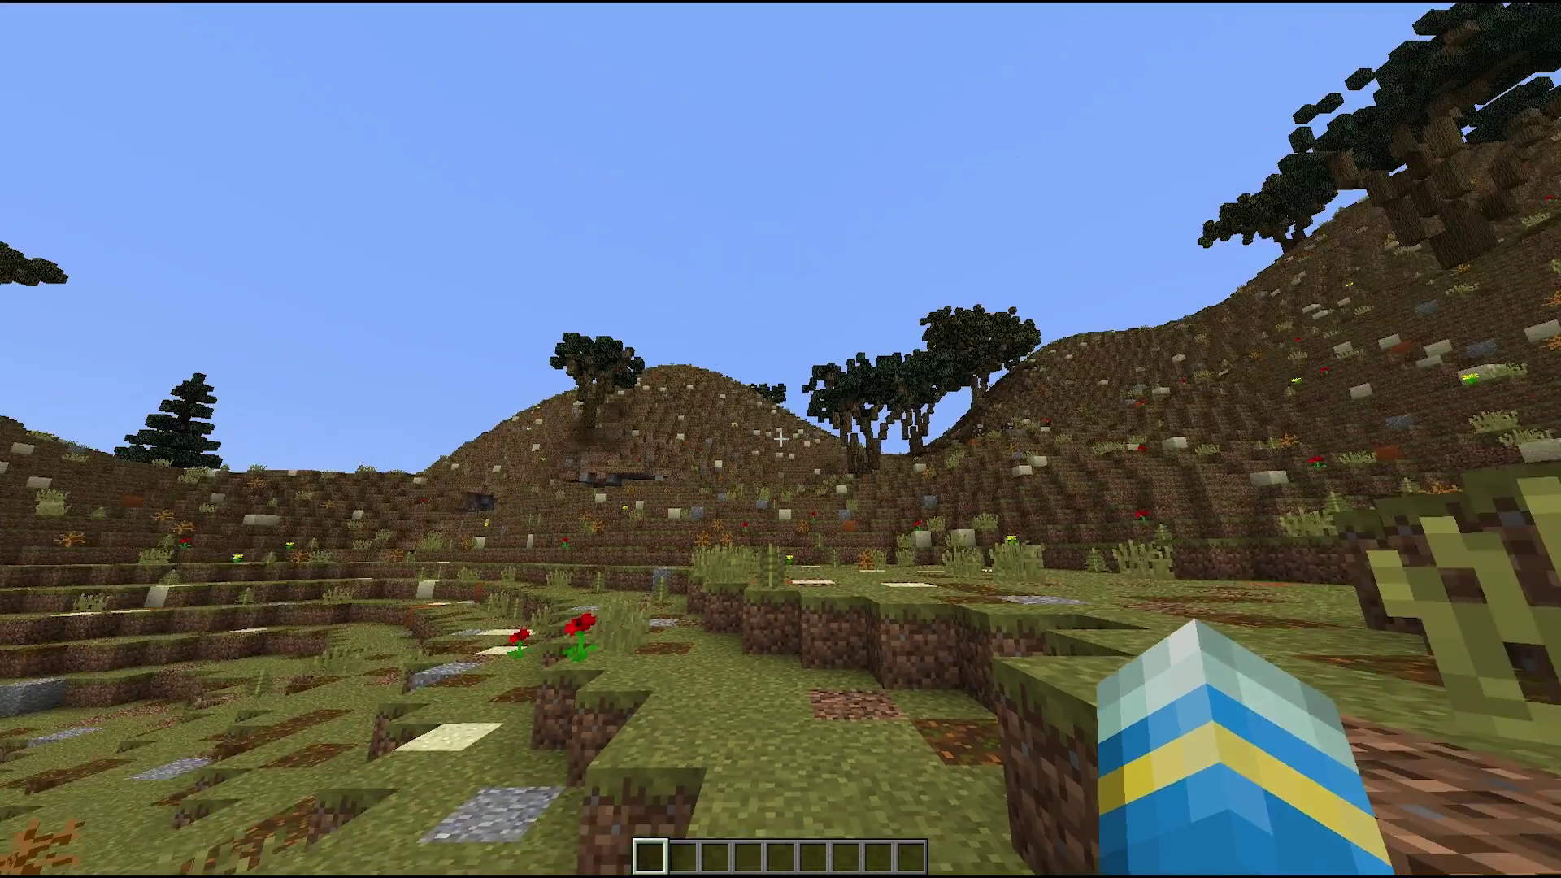
# Explore the newly generated world's grassy hills and valleys, examining the trees, plants and ground blocks up close.
pyautogui.press('w')
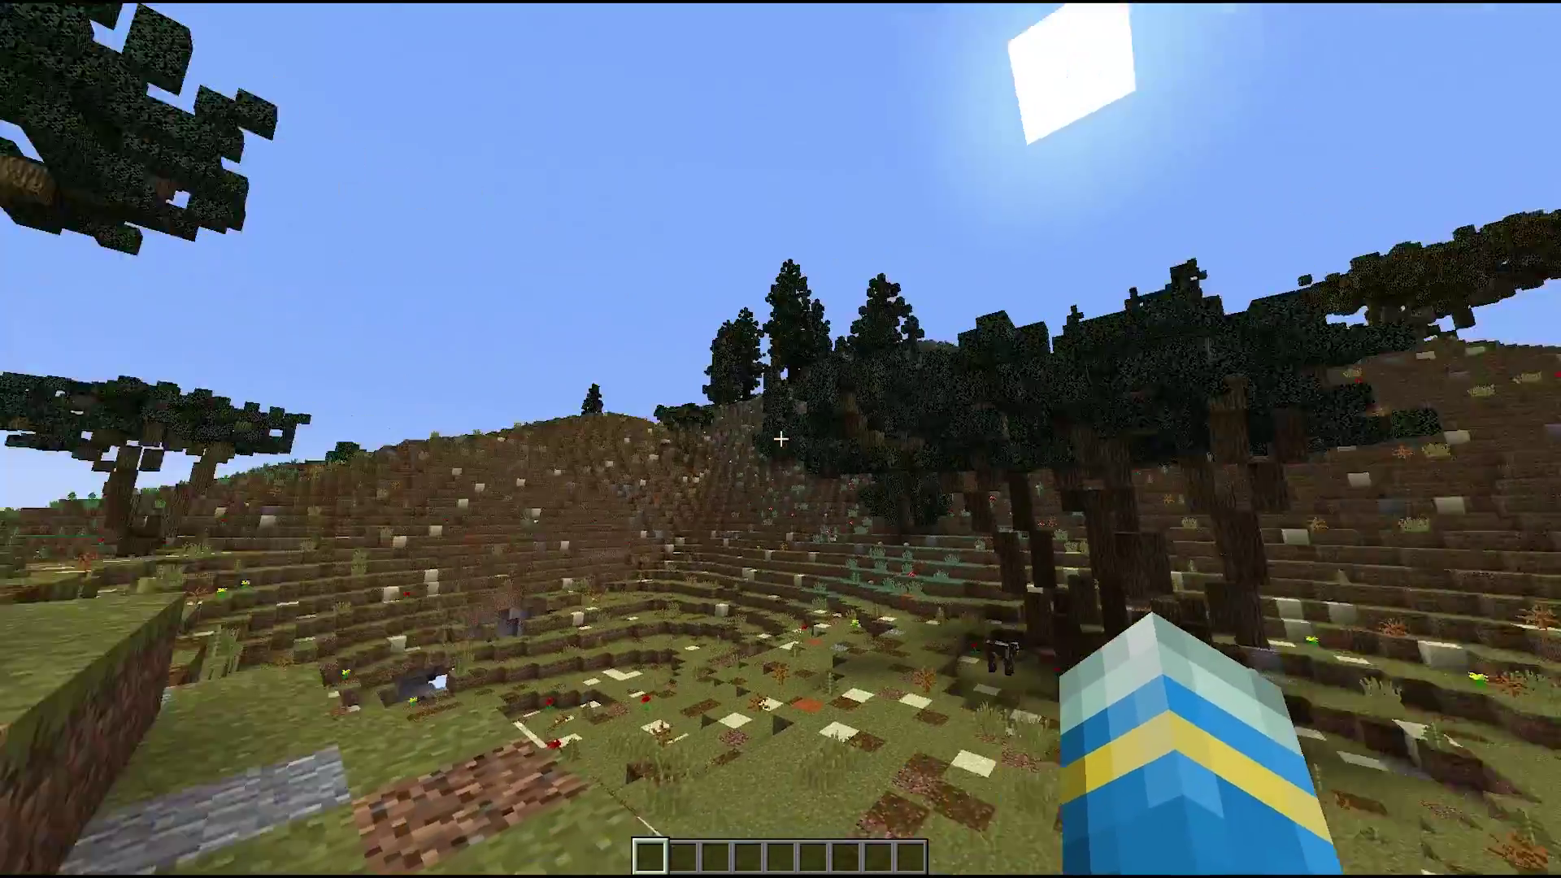
pyautogui.press('w')
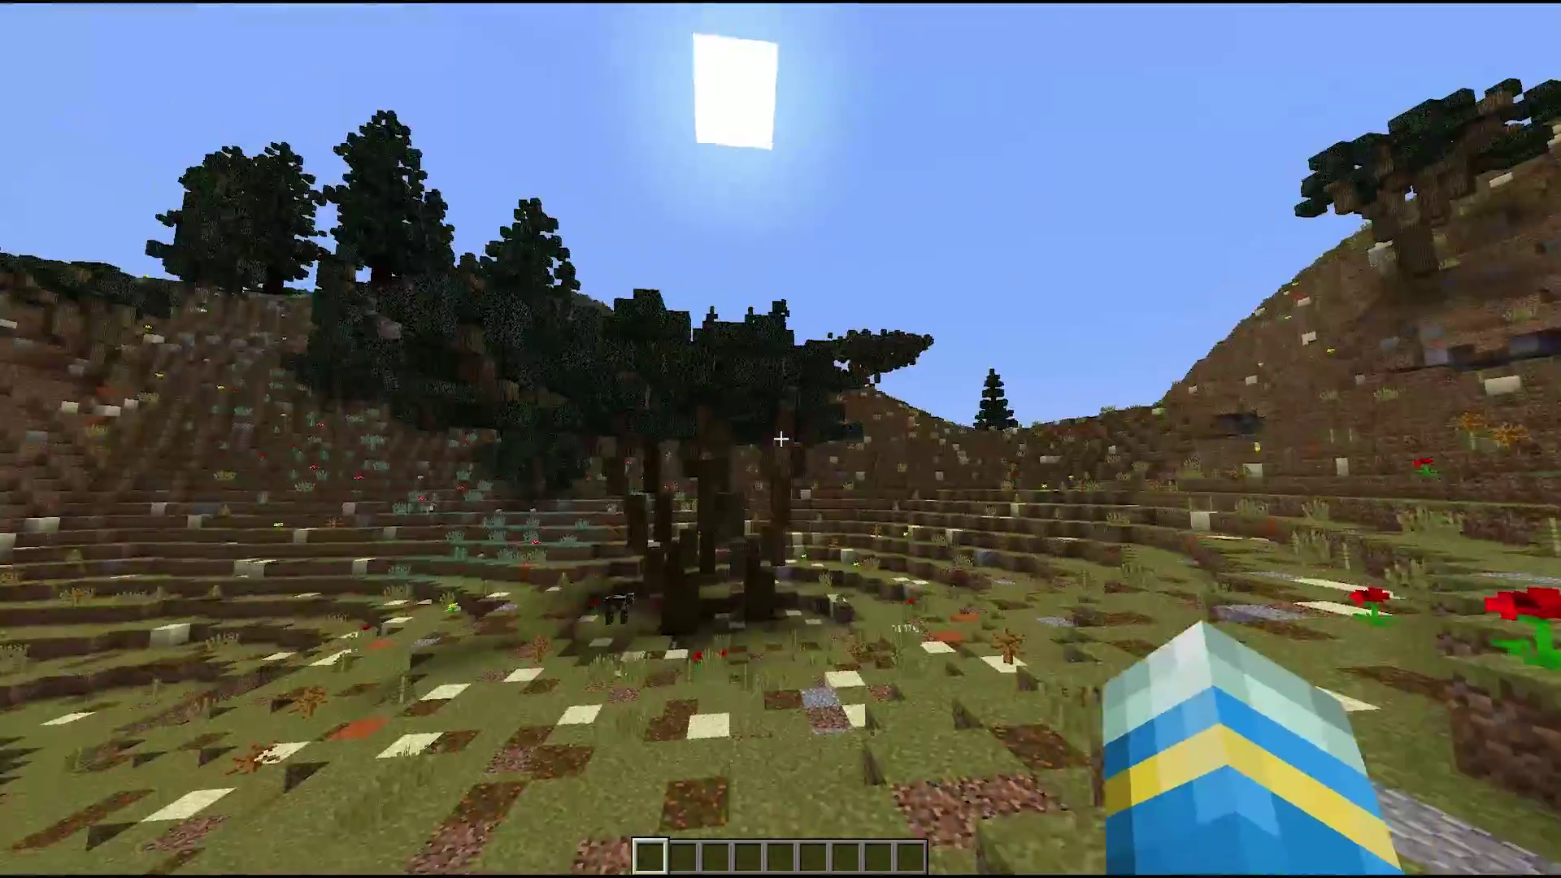
pyautogui.press('w')
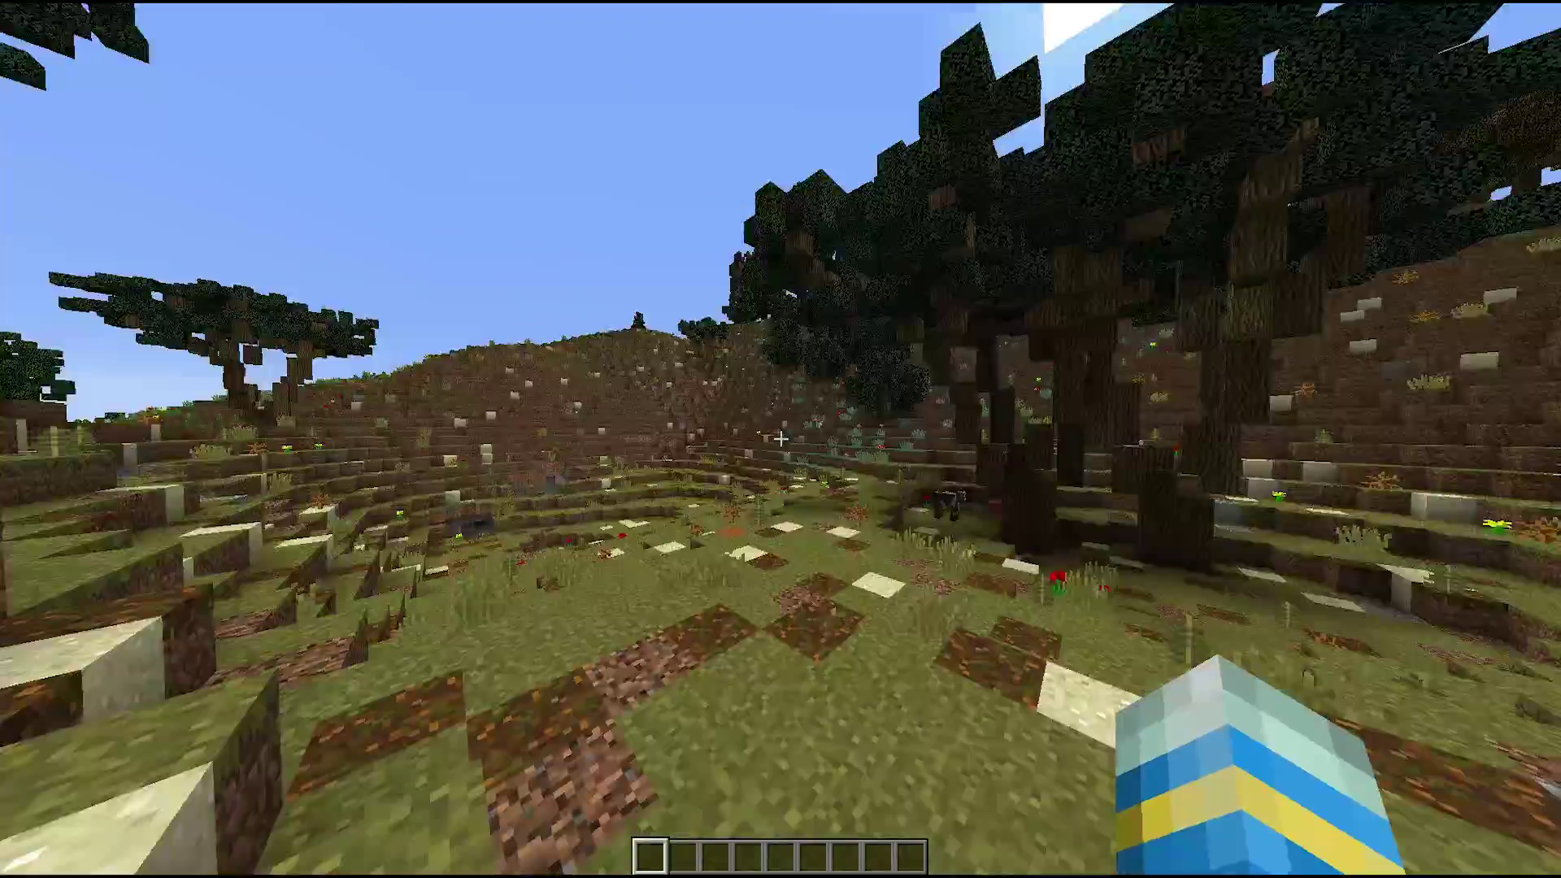
pyautogui.press('w')
pyautogui.press('space')
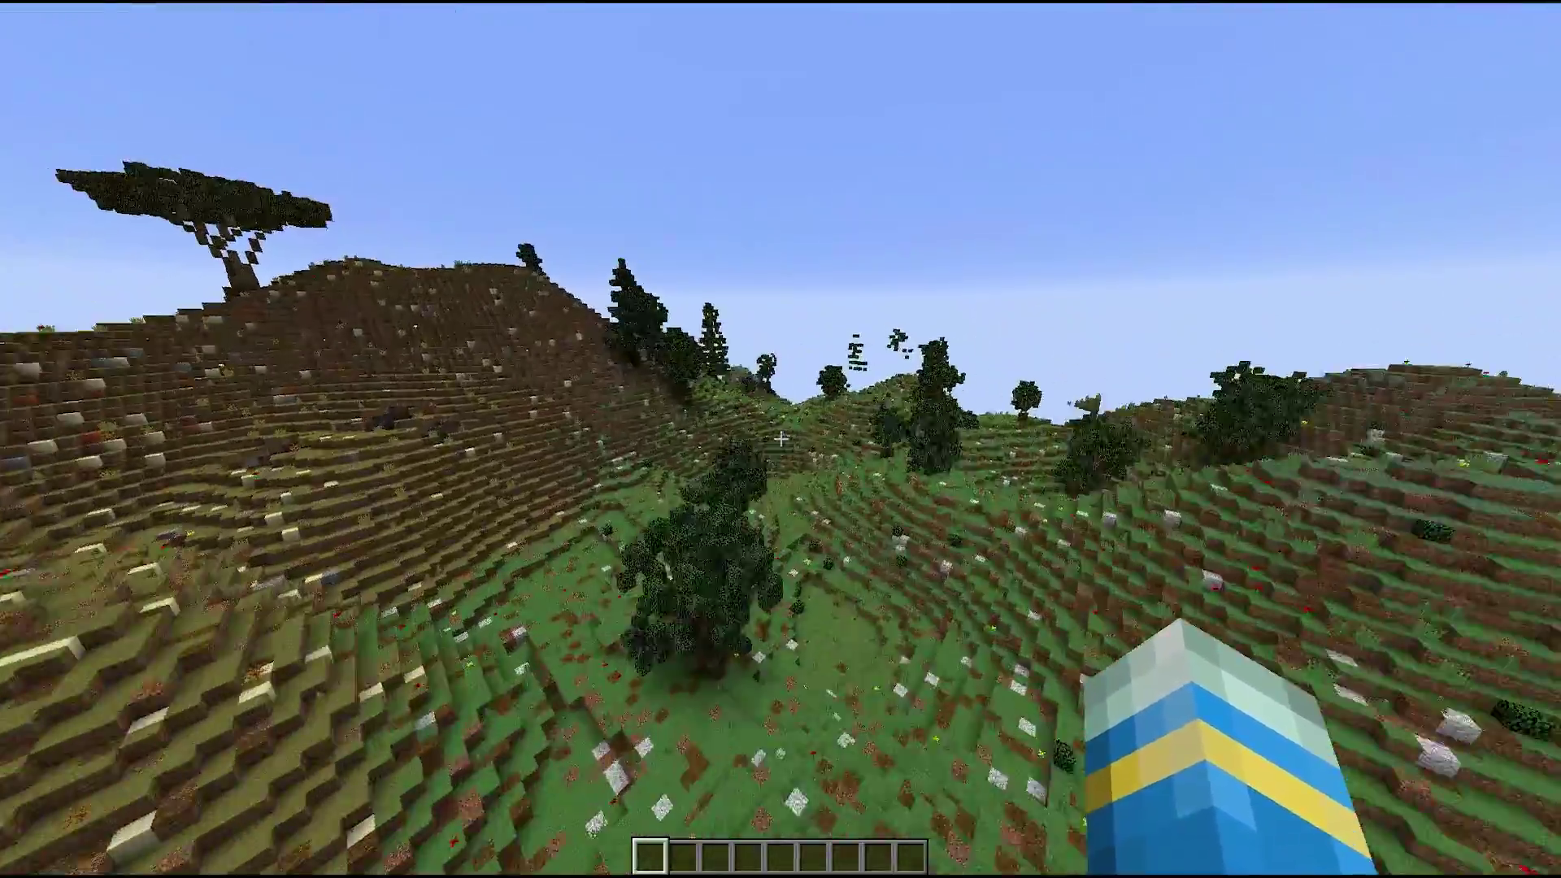
pyautogui.press('w')
pyautogui.press('shift')
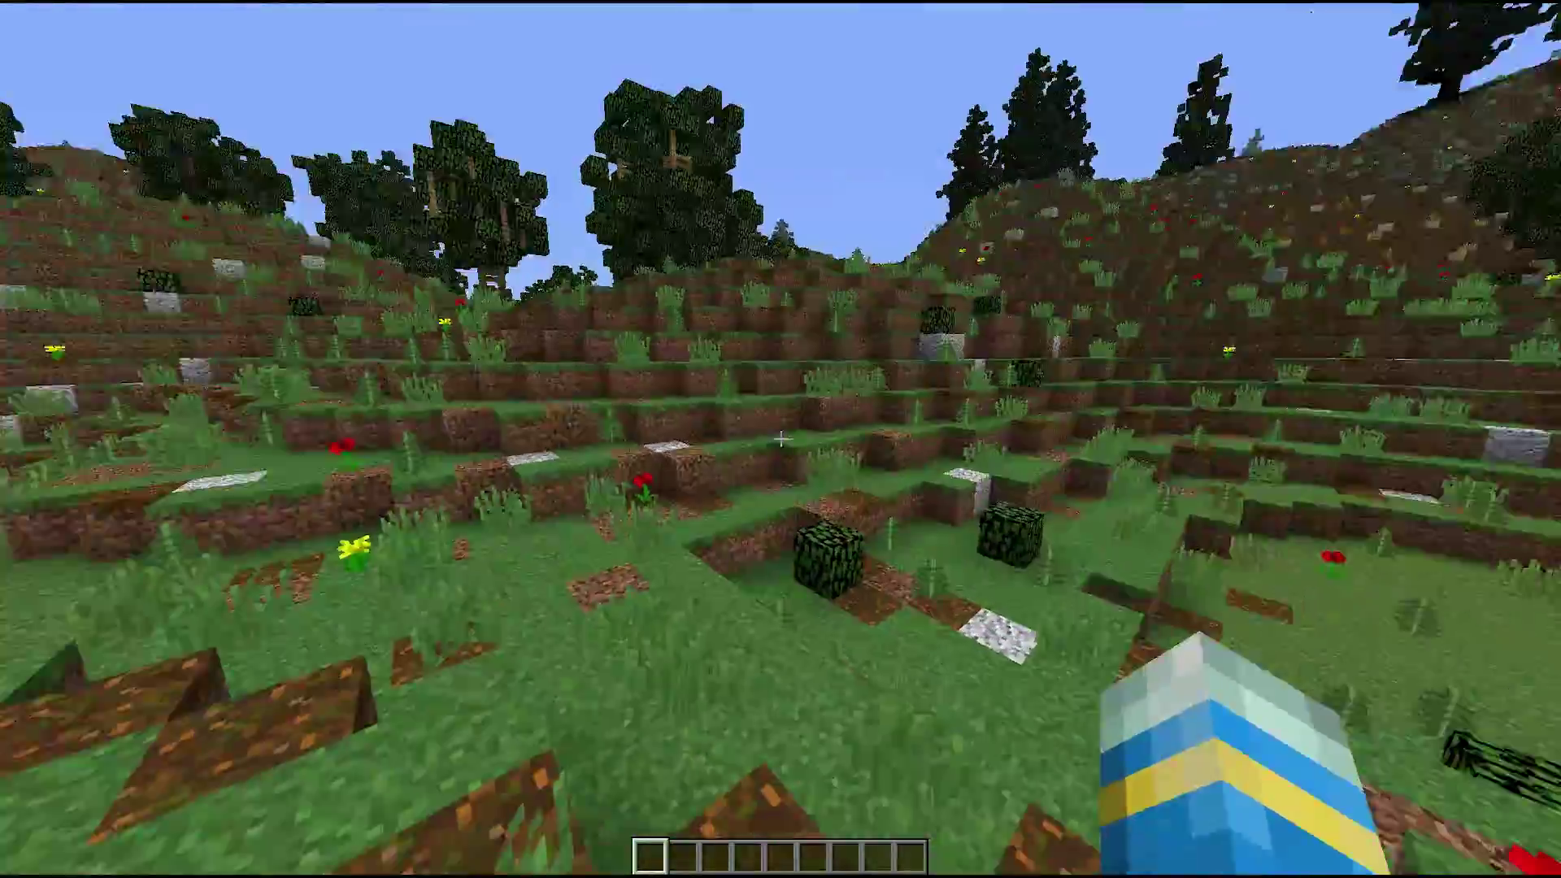
pyautogui.press('w')
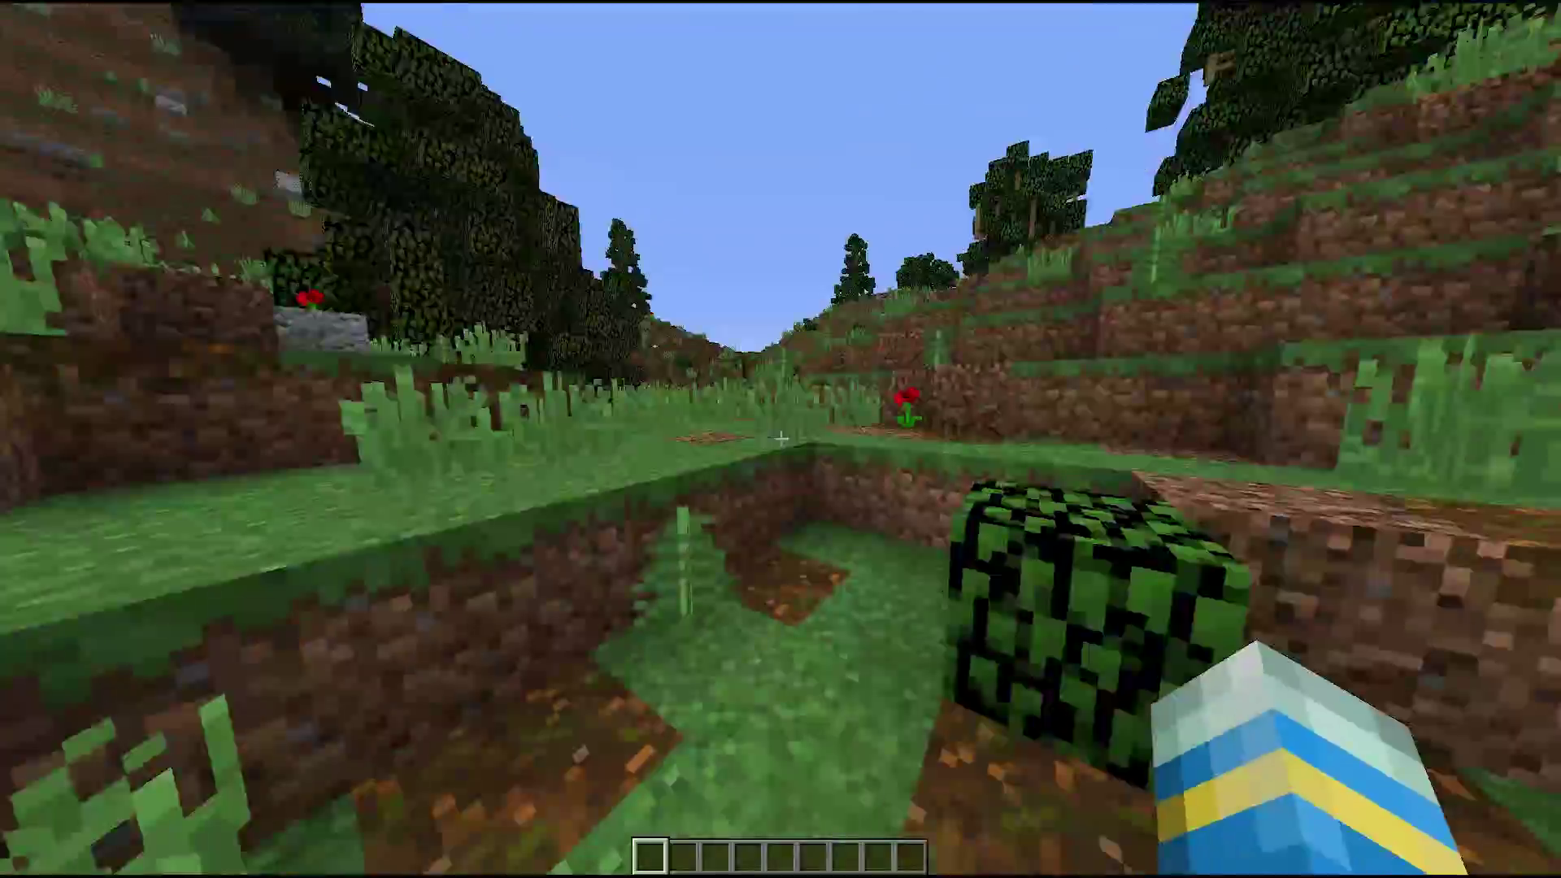
pyautogui.press('w')
pyautogui.press('space')
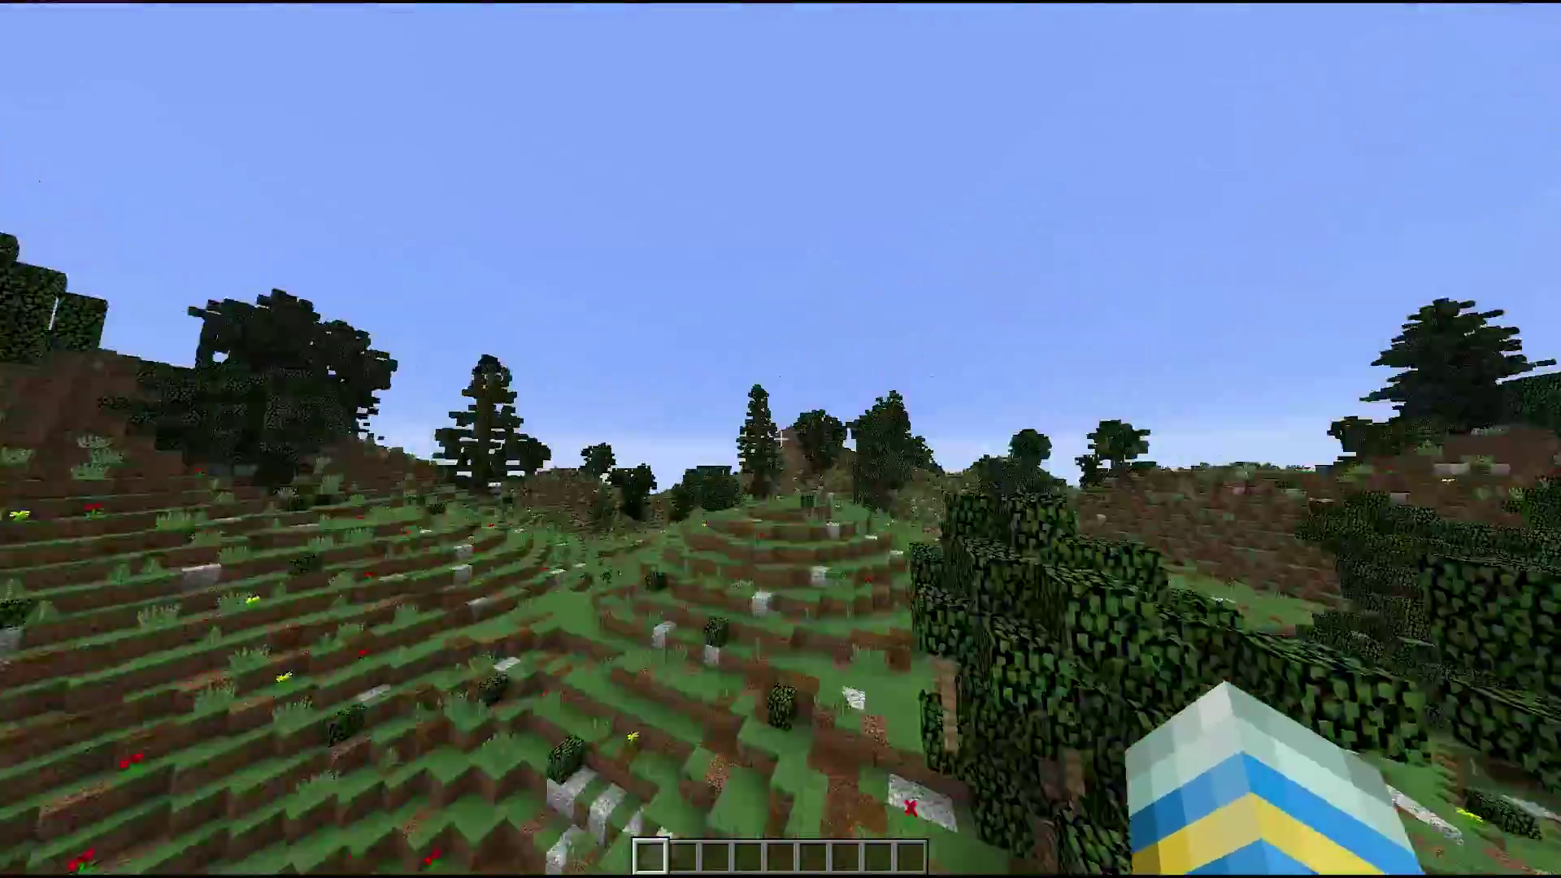
pyautogui.press('w')
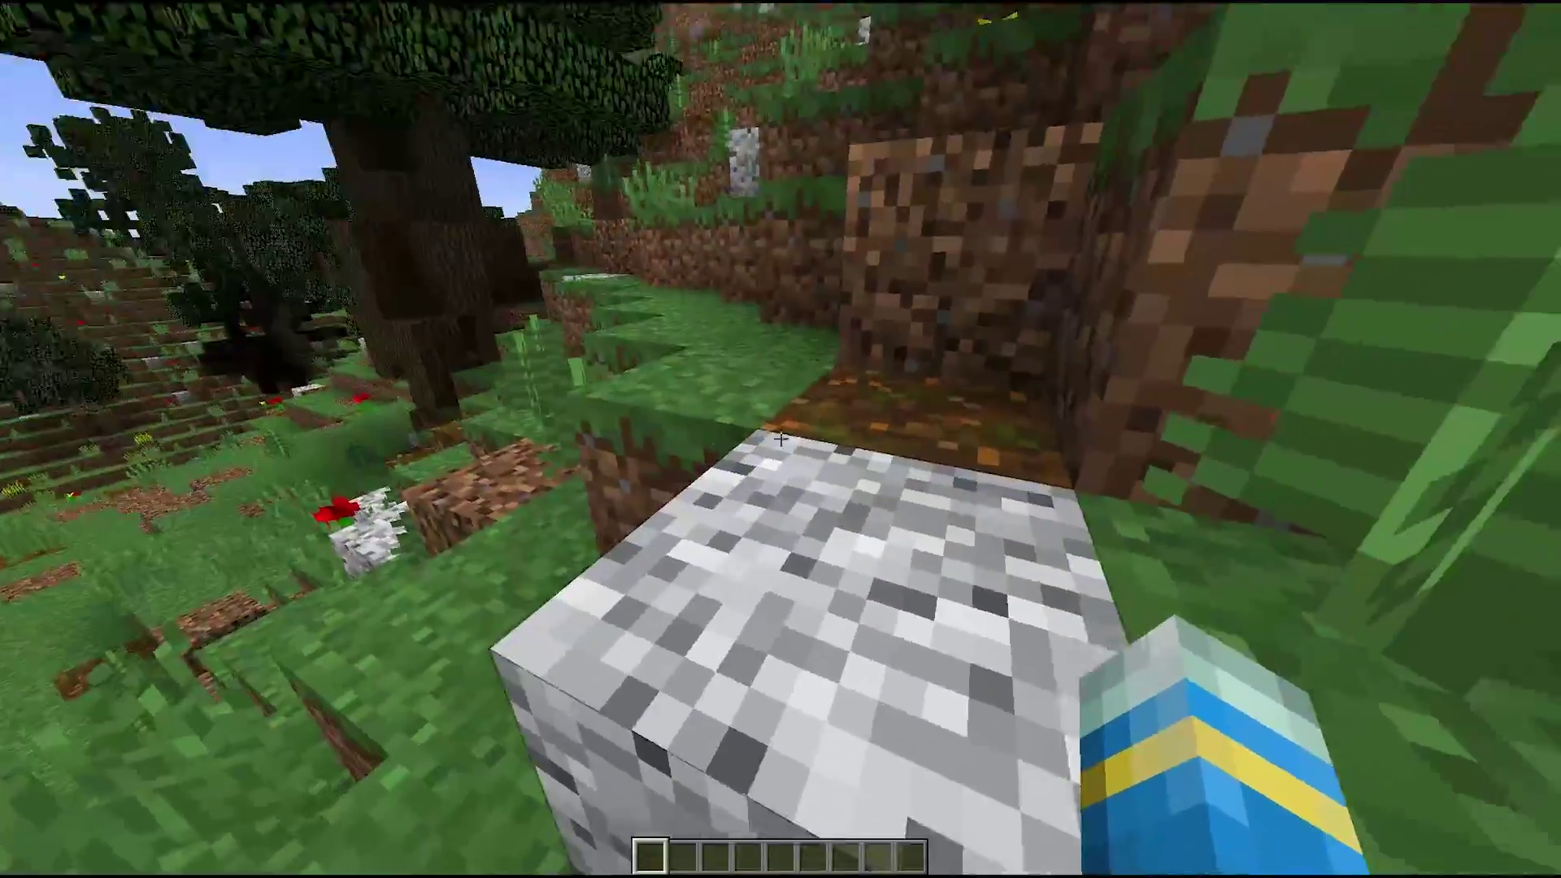
pyautogui.click(781, 439)
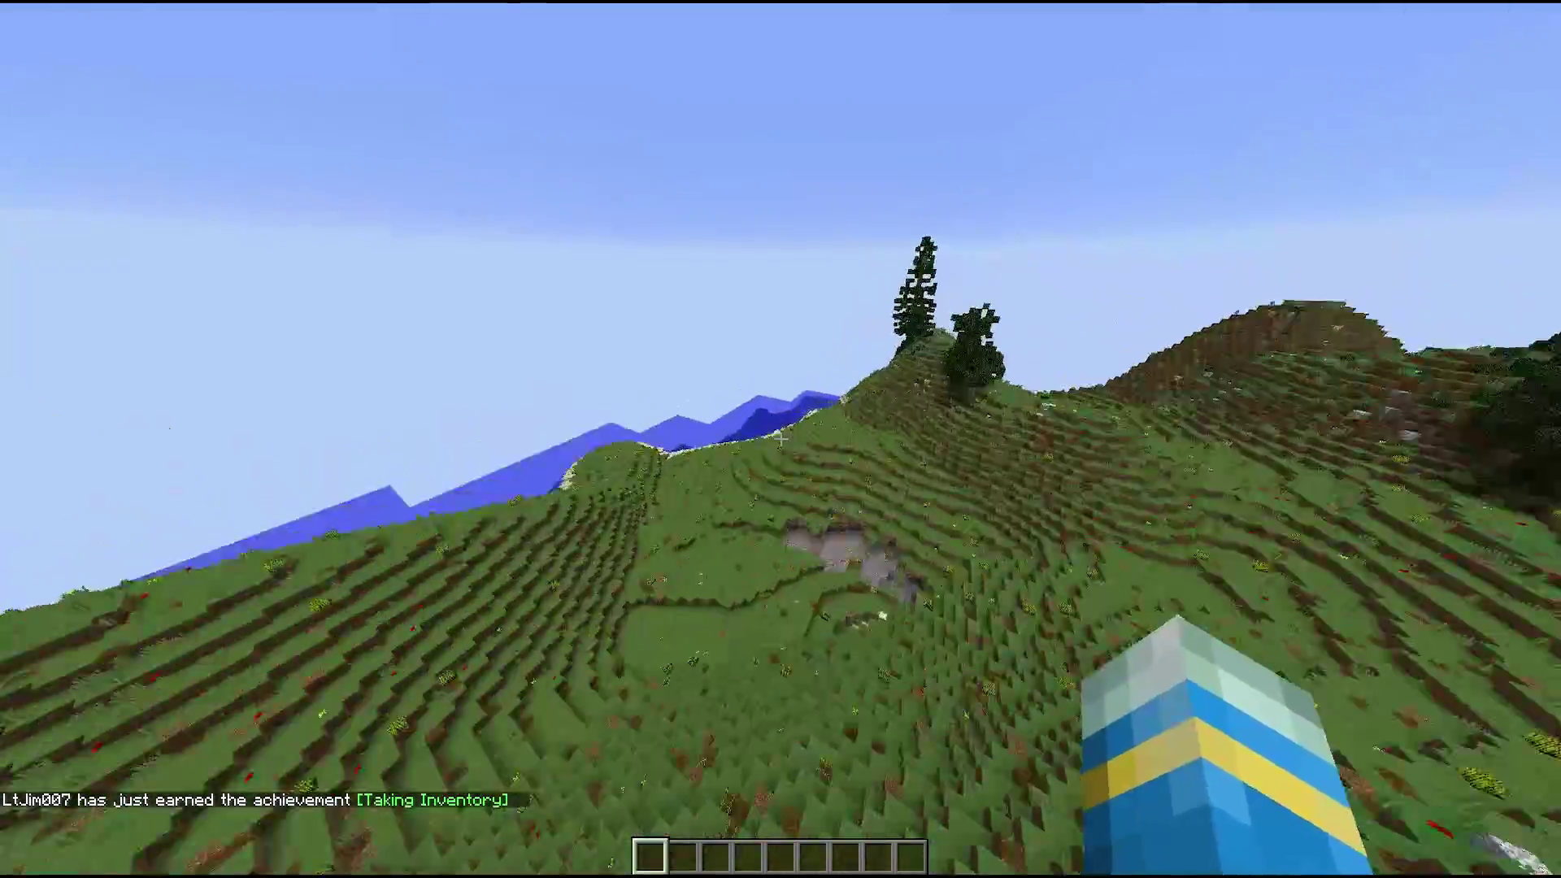
# Fly along the coast to the sandy hills and islands, examining the shoreline and the cave opening in the sand.
pyautogui.press('w')
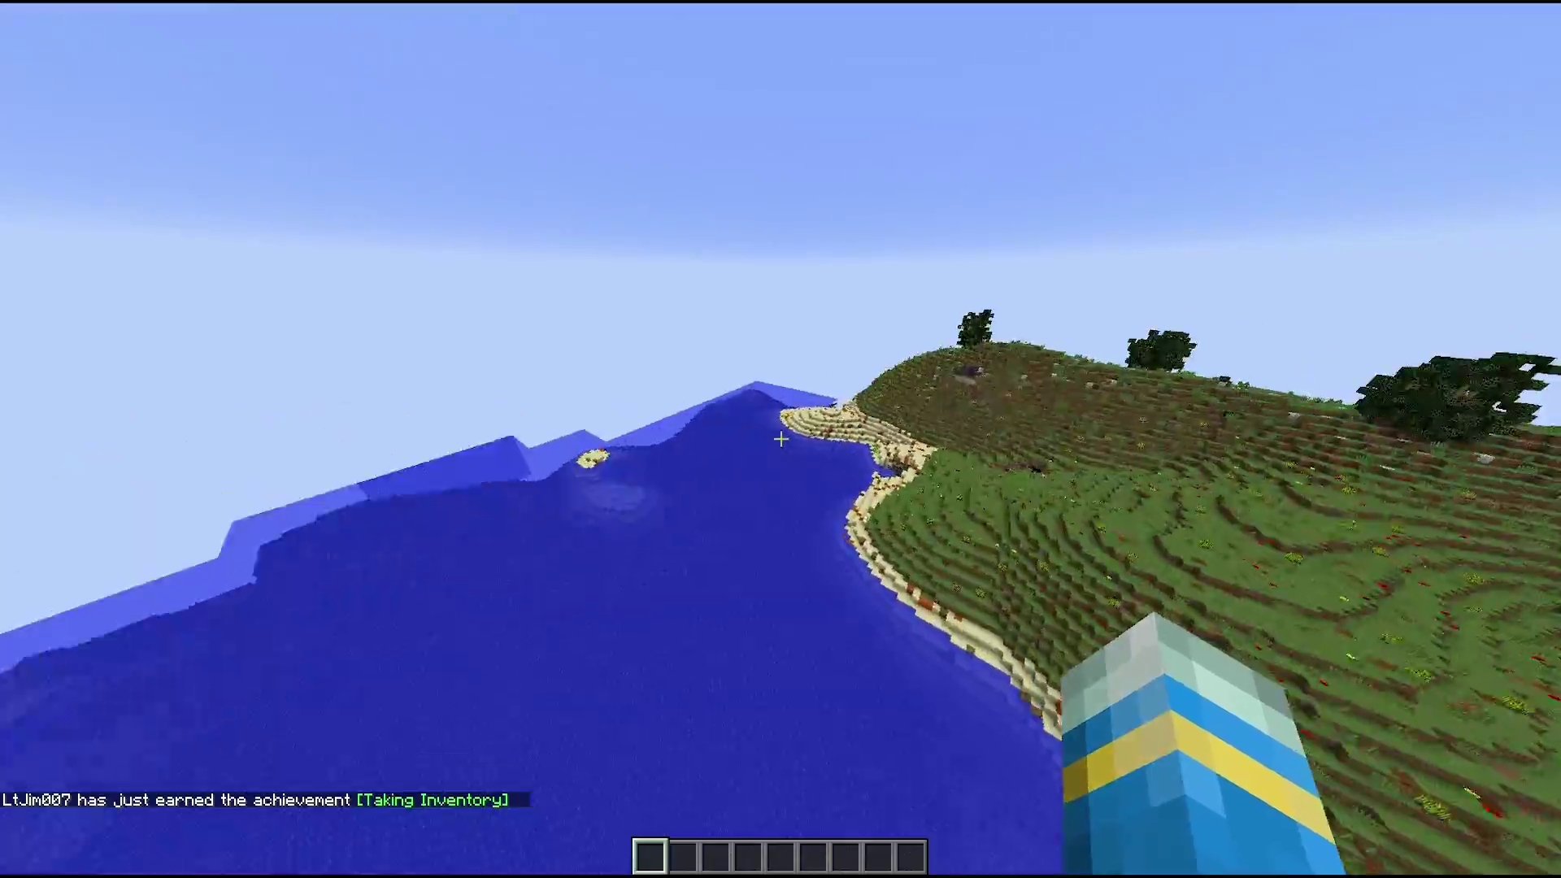
pyautogui.press('w')
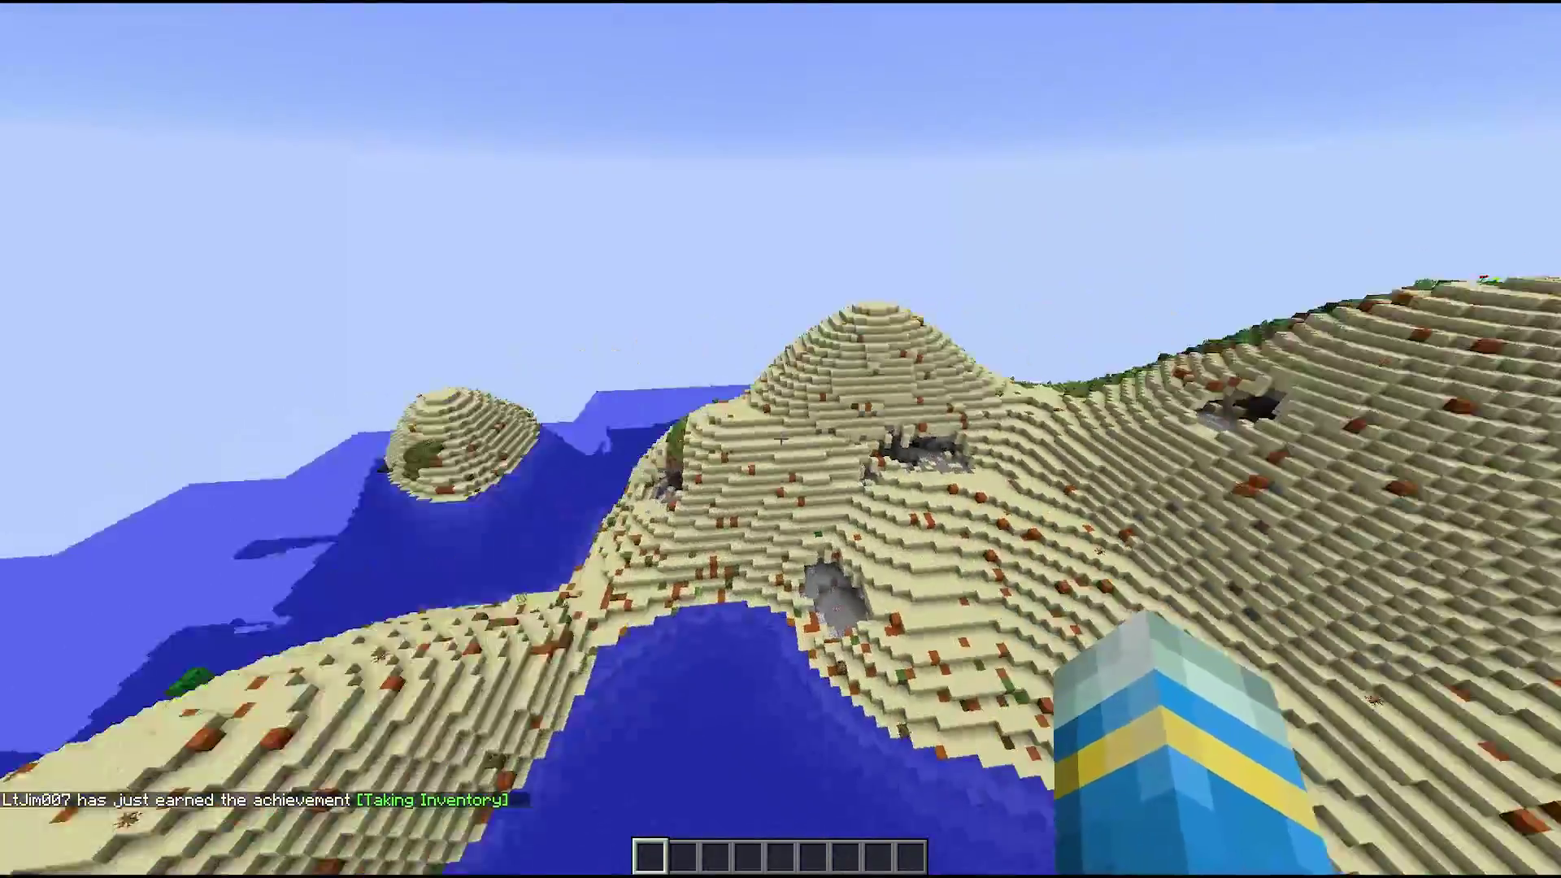
pyautogui.press('w')
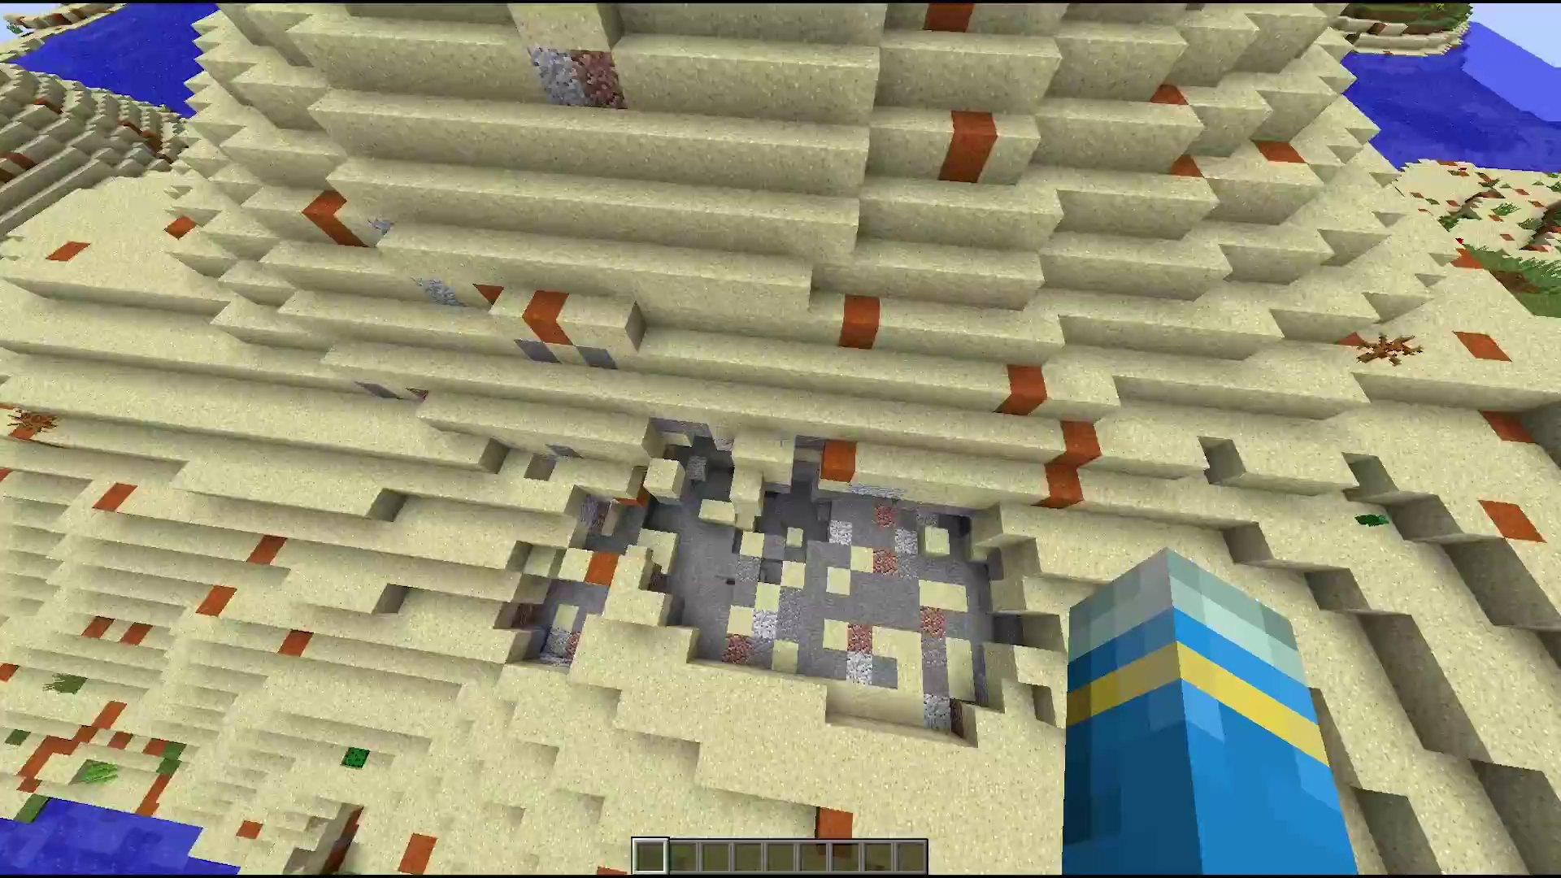
pyautogui.press('w')
pyautogui.press('shift')
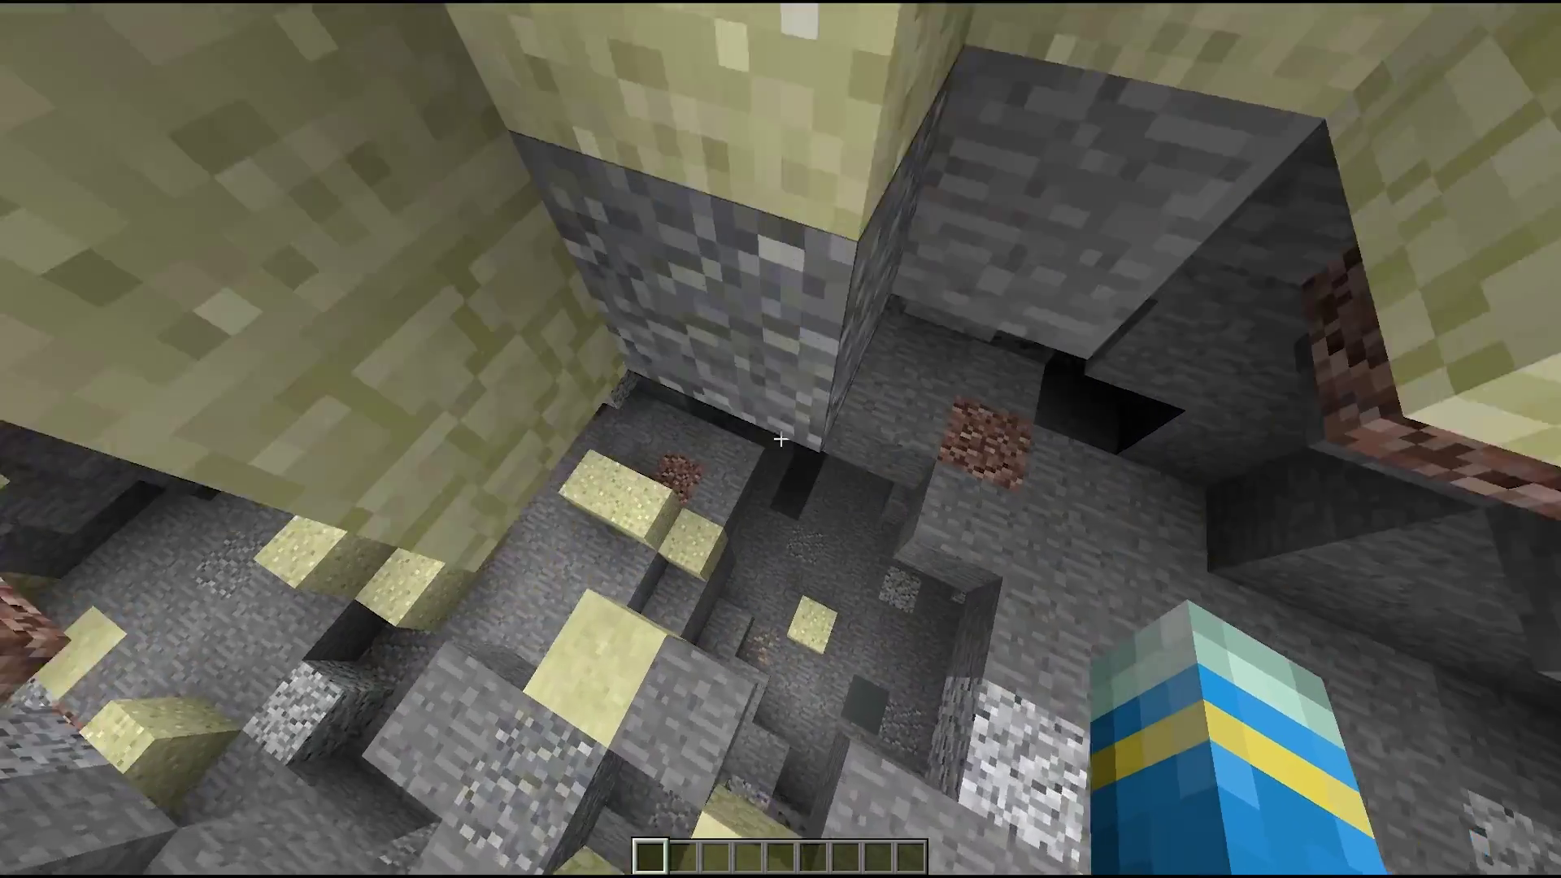
pyautogui.press('w')
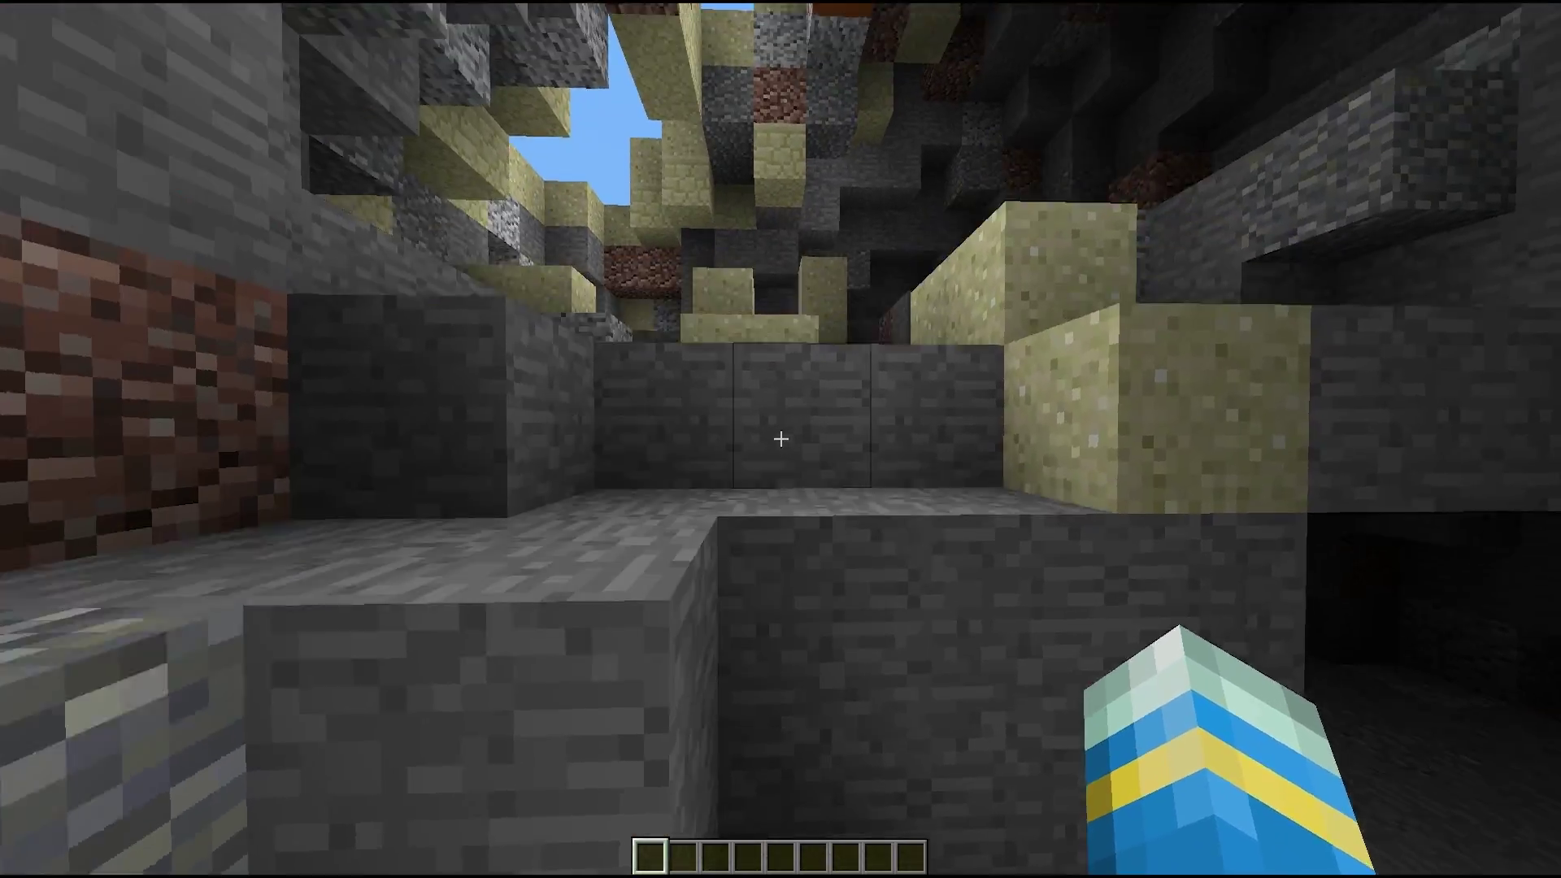
pyautogui.press('w')
pyautogui.press('space')
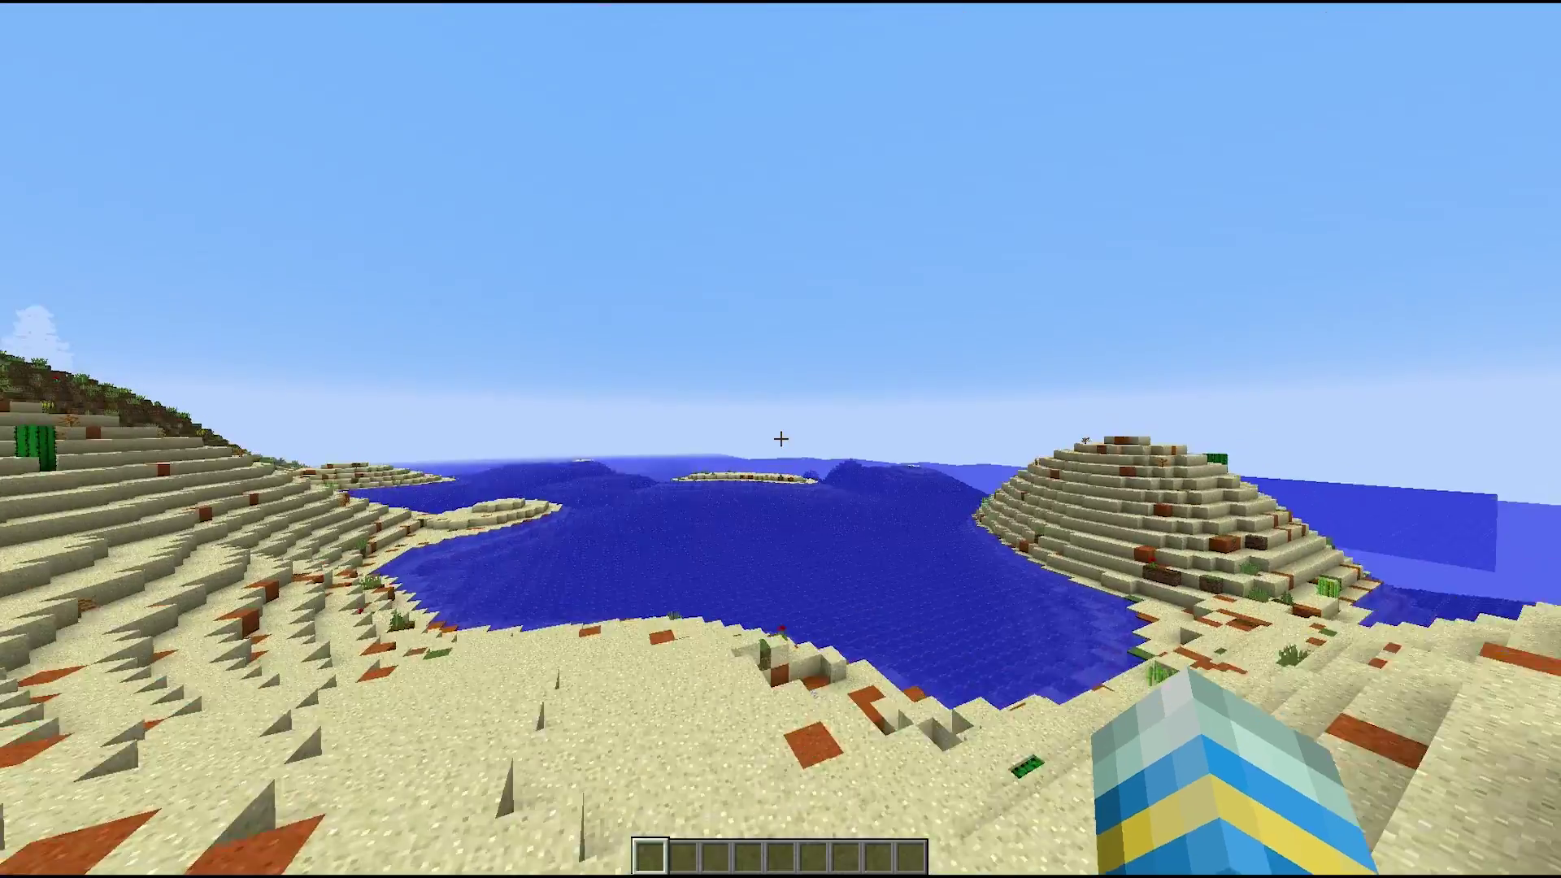
pyautogui.press('w')
pyautogui.press('space')
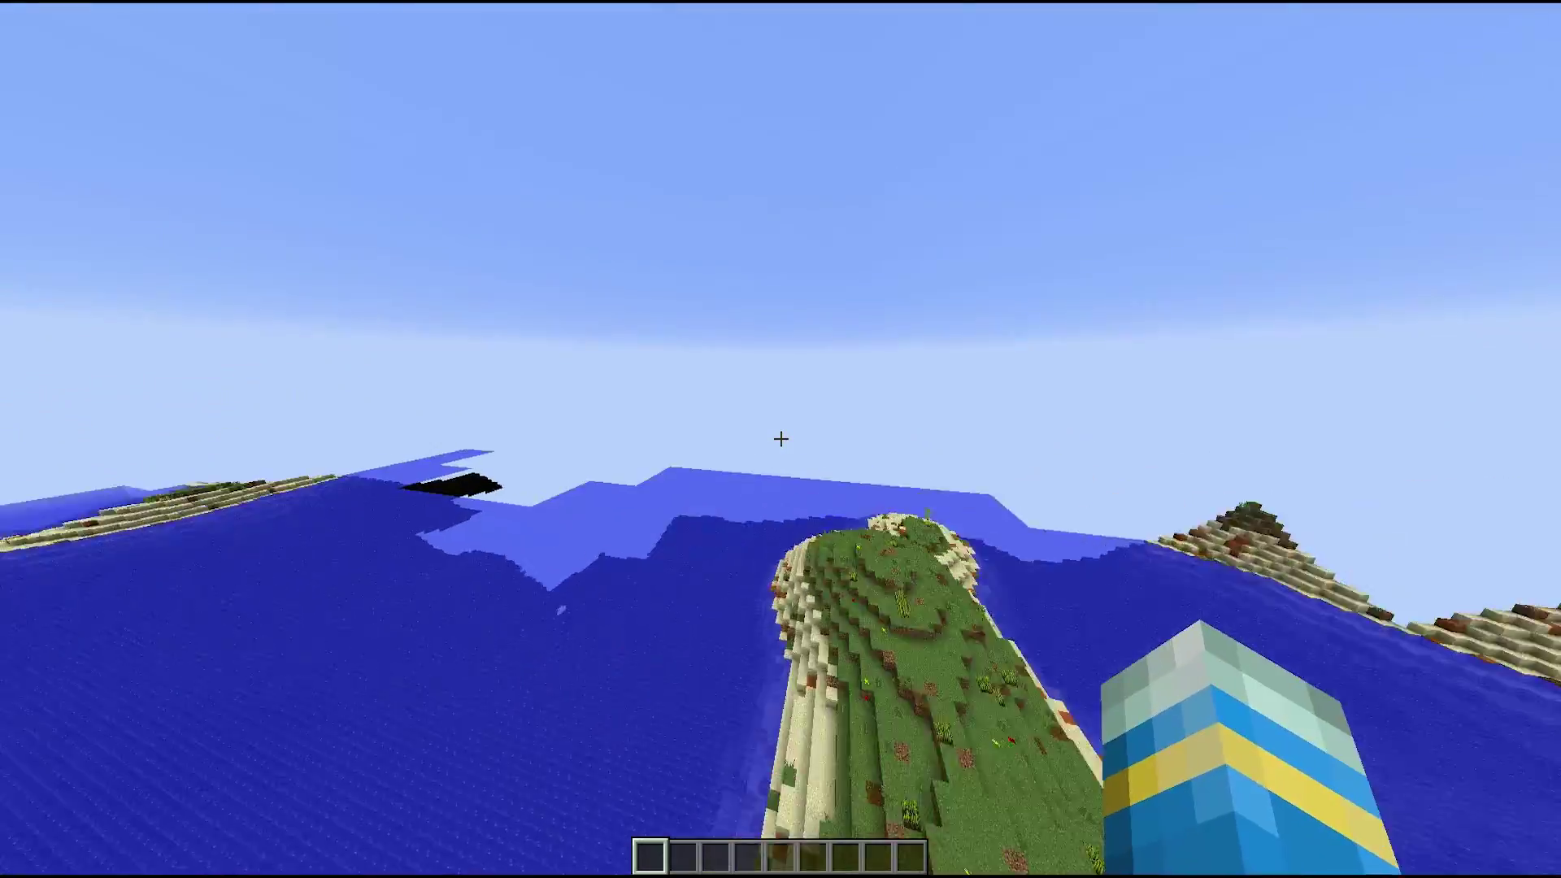
# Switch from the game to the plugins folder in File Explorer and look through the RealisticWorldGenerator folder's YML files and worlds subfolder.
pyautogui.press('w')
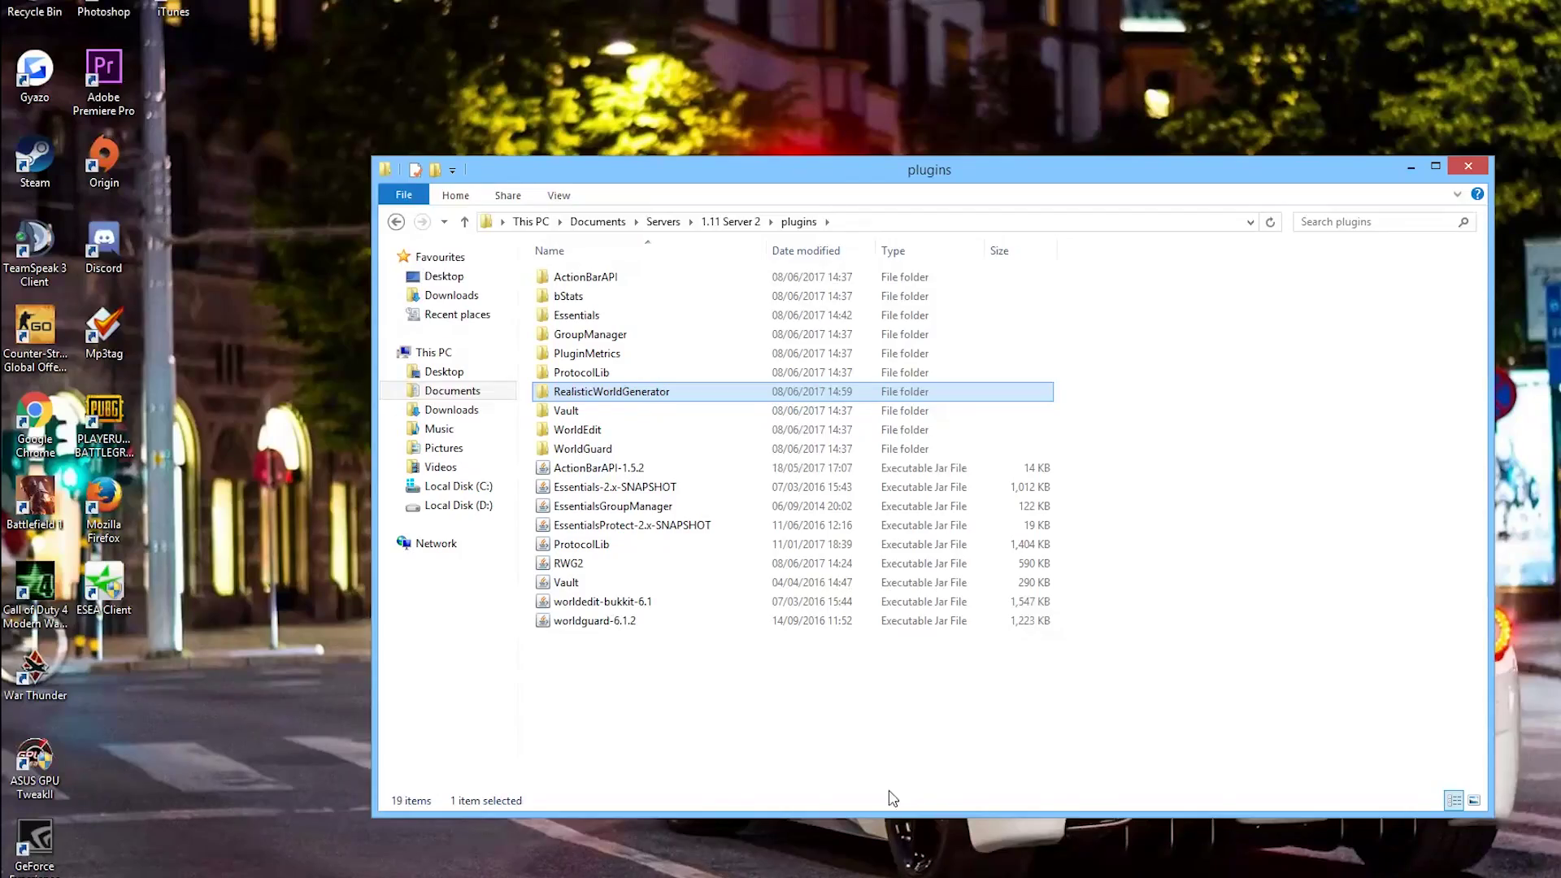
pyautogui.doubleClick(608, 393)
pyautogui.moveTo(802, 637); pyautogui.dragTo(537, 293)
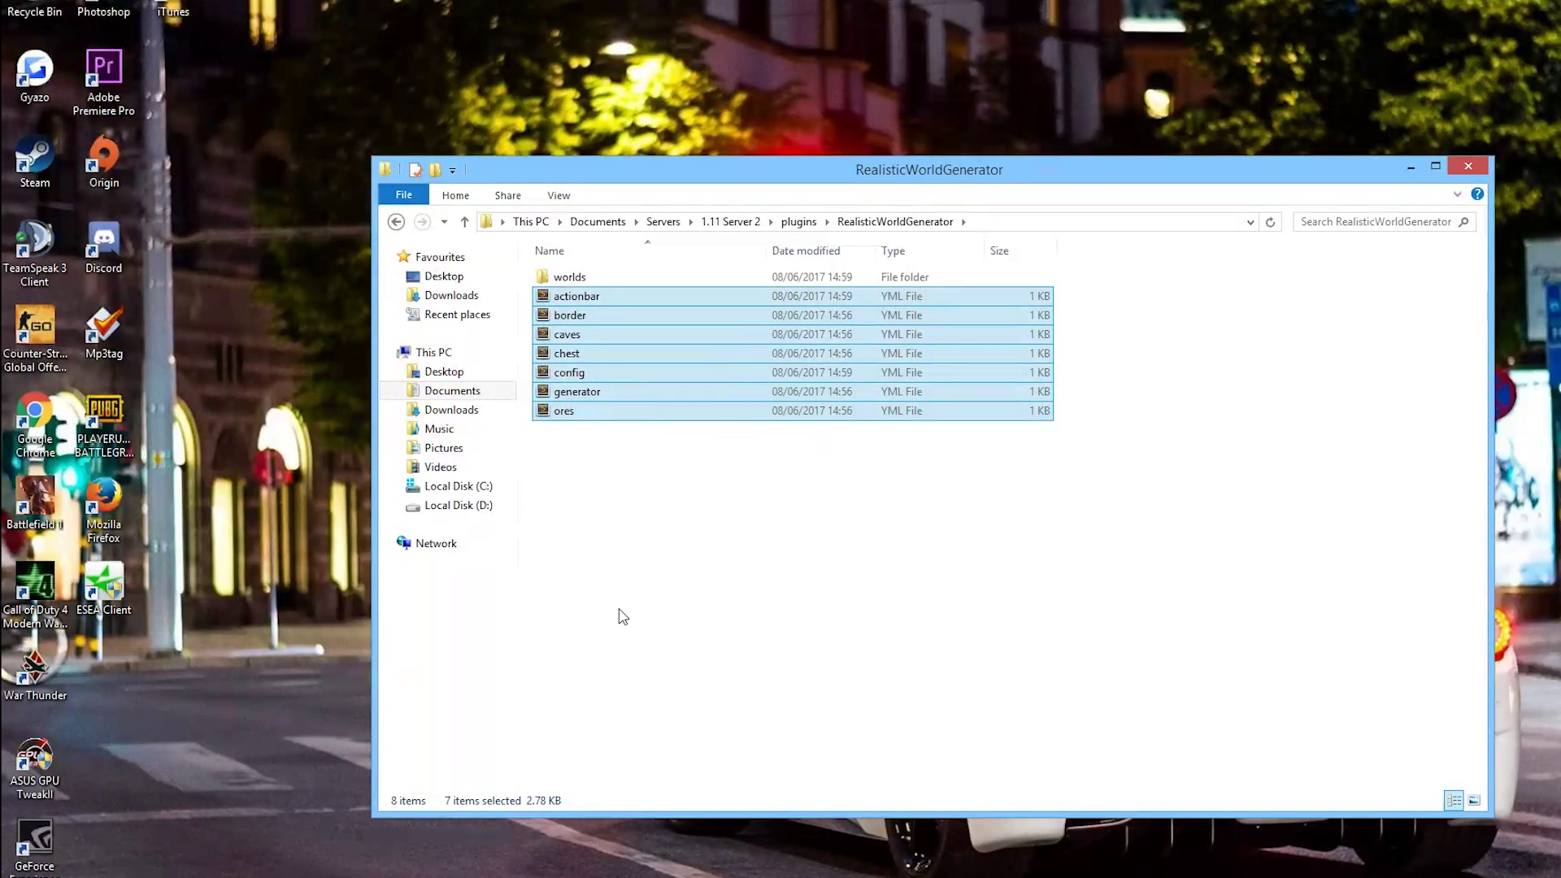
pyautogui.doubleClick(599, 277)
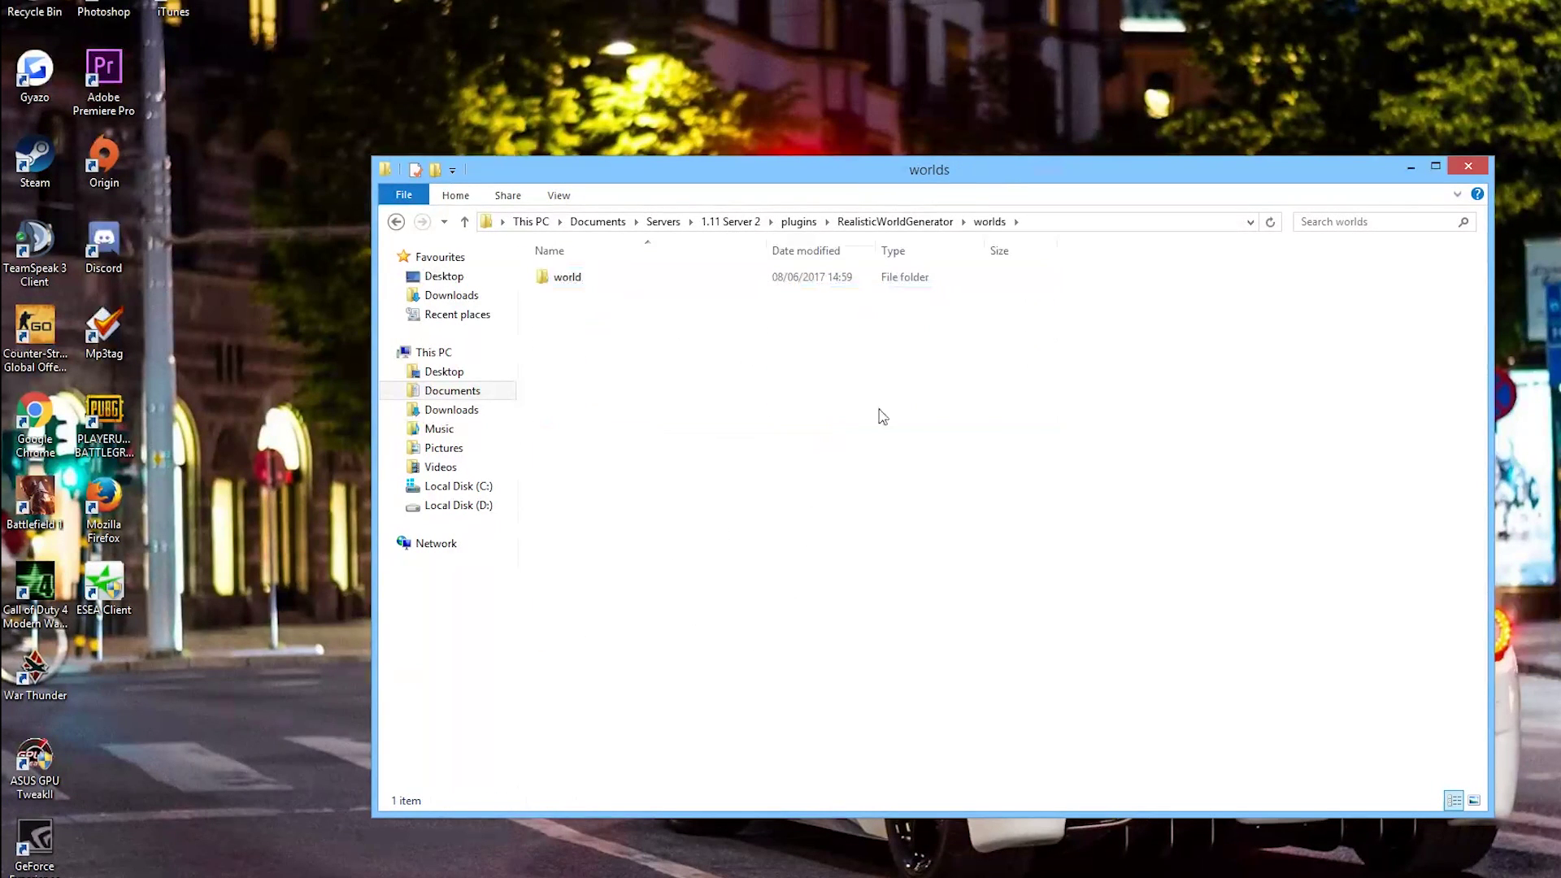
pyautogui.click(396, 221)
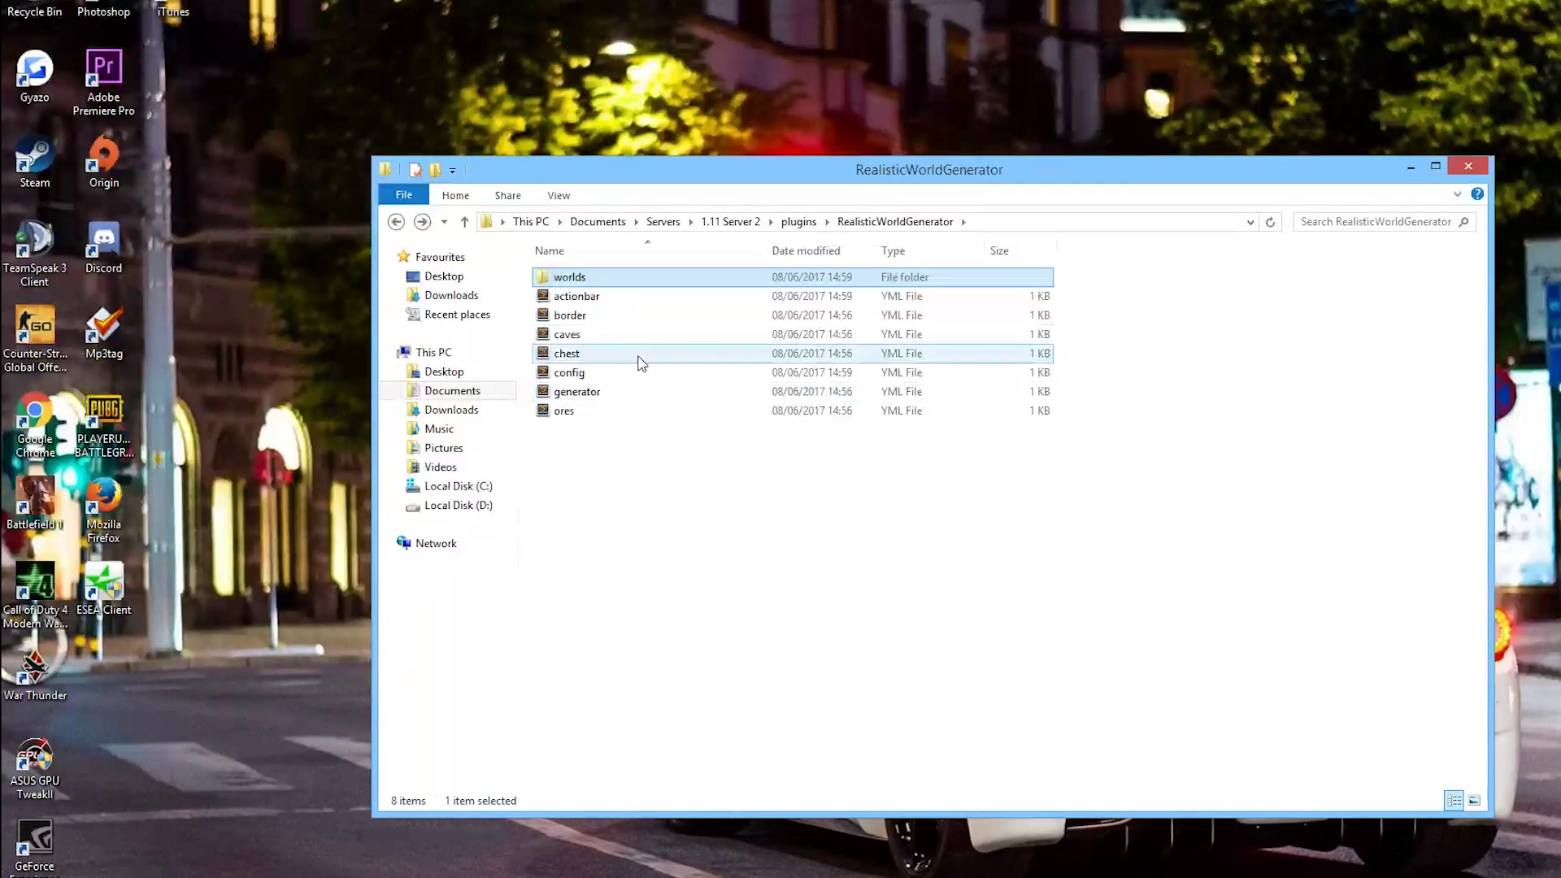
# Open the RealisticWorldGenerator actionbar YML file and review its enabled, worlds, auto-add and biome message settings.
pyautogui.doubleClick(637, 299)
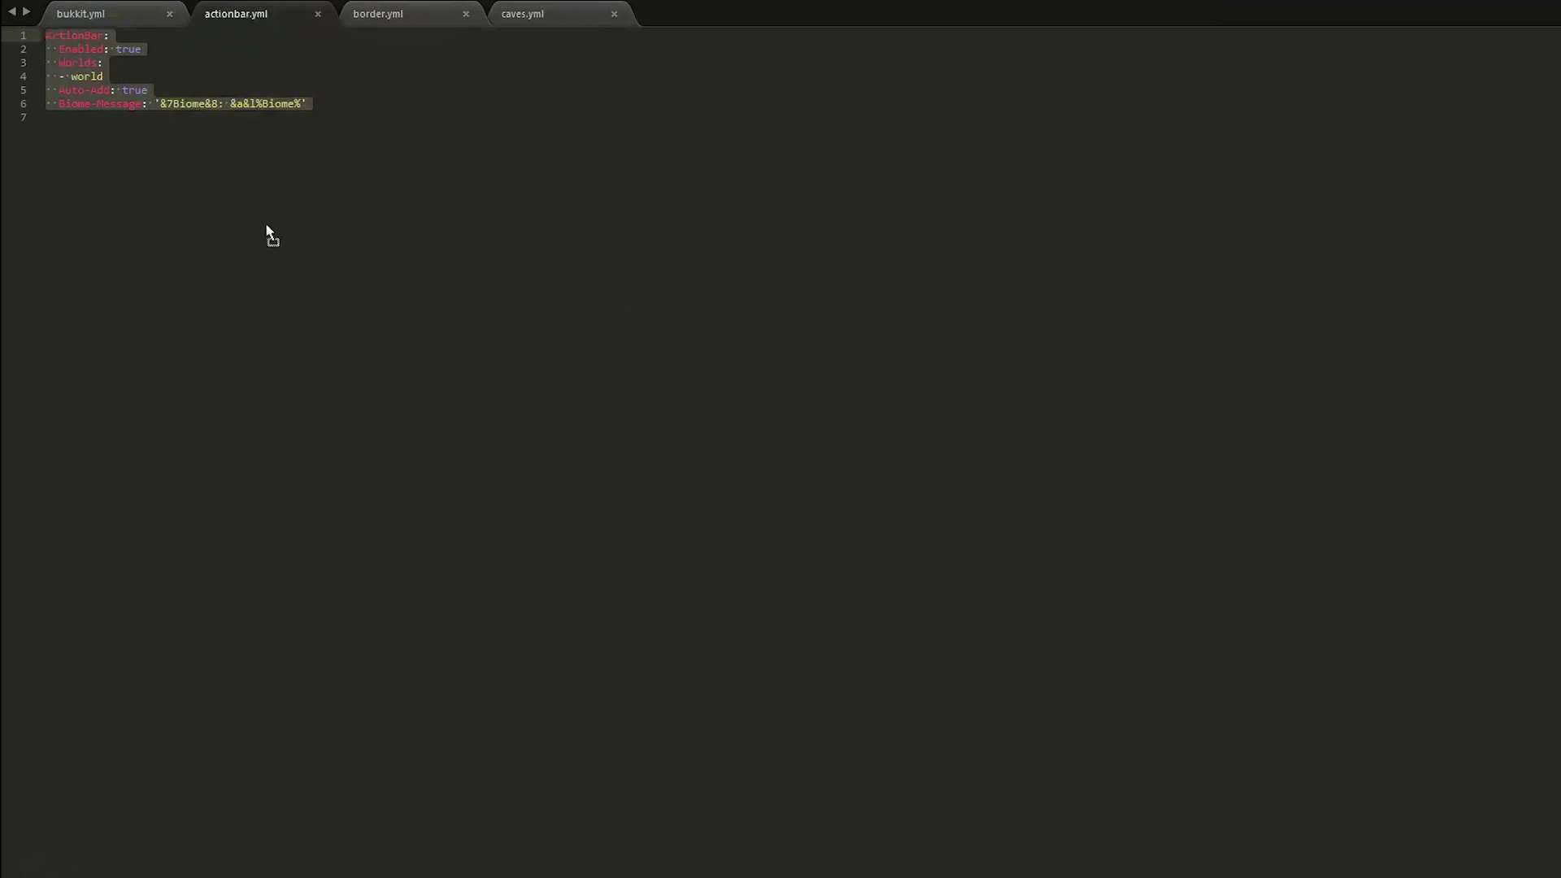
pyautogui.click(281, 230)
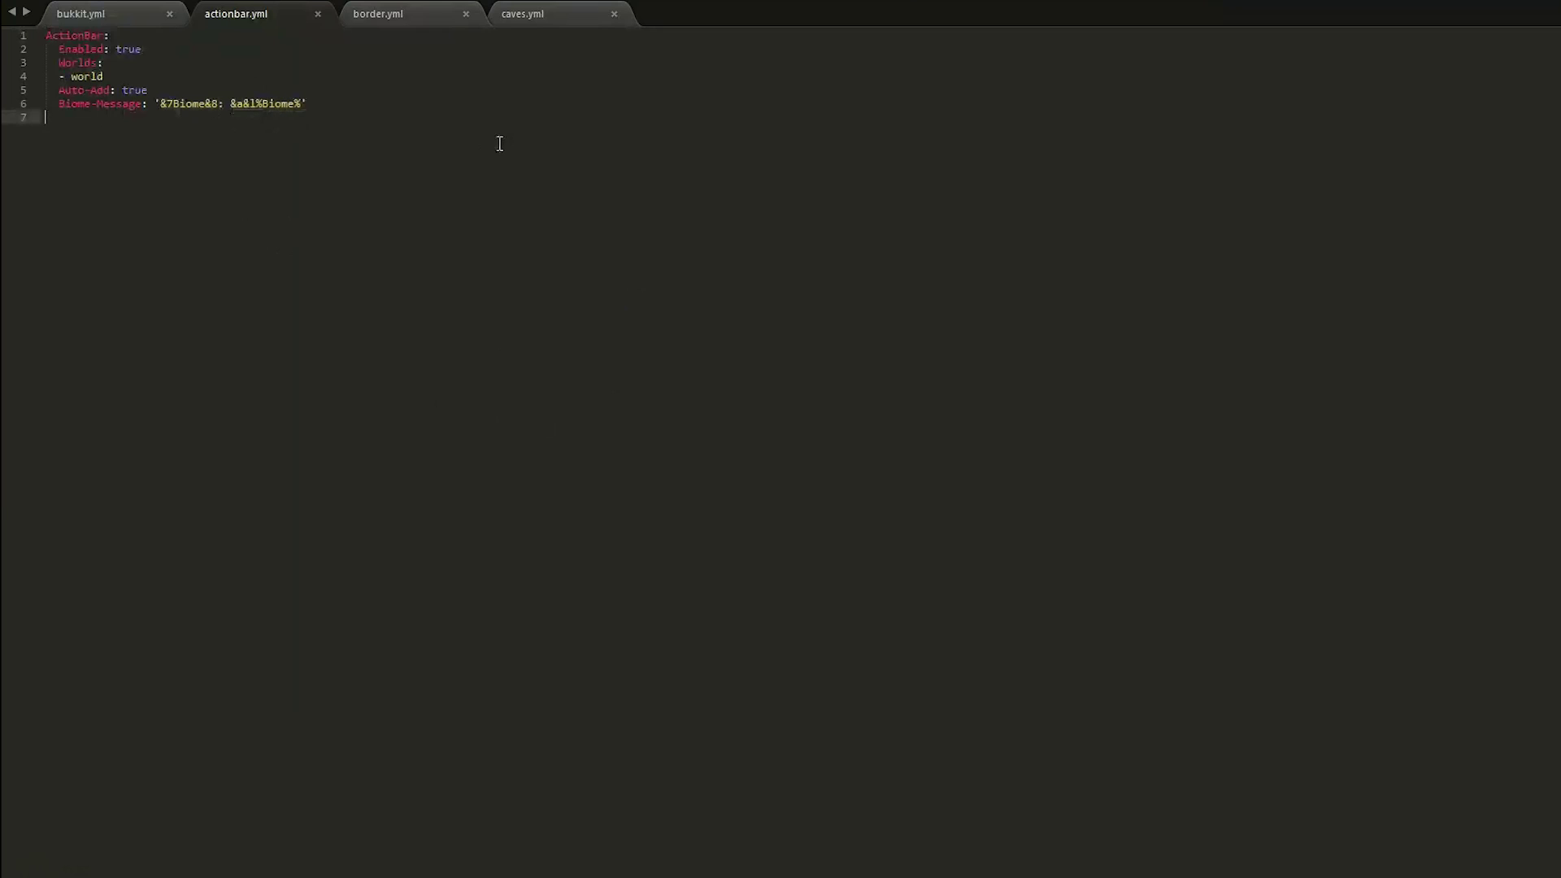
pyautogui.click(1478, 2)
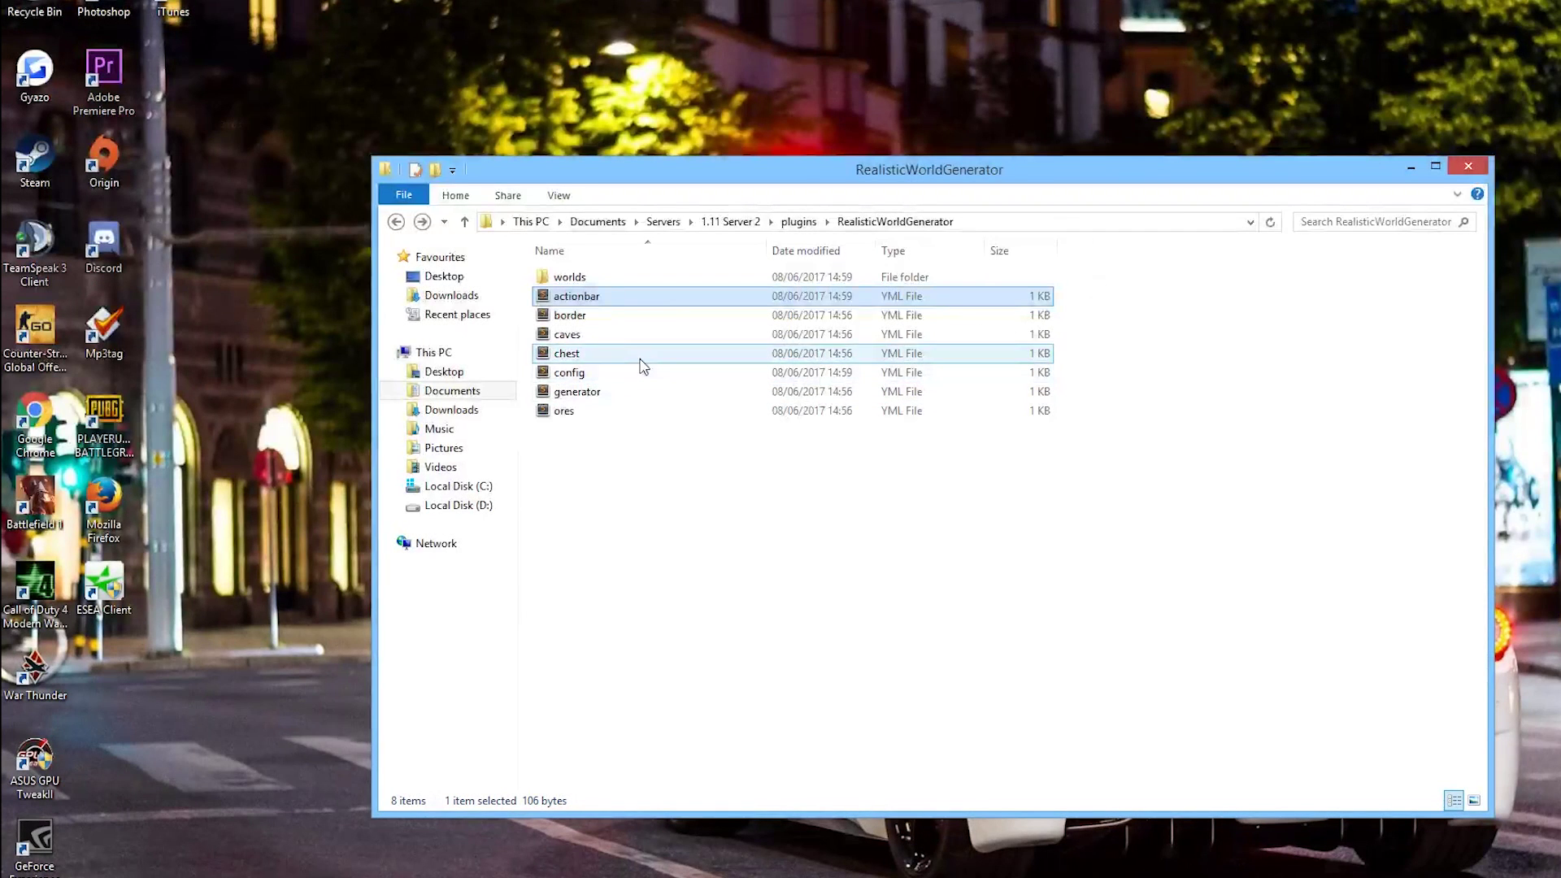
# Open the border YML file and review the world border's enabled, chunk distance and generate-over-border settings.
pyautogui.doubleClick(638, 316)
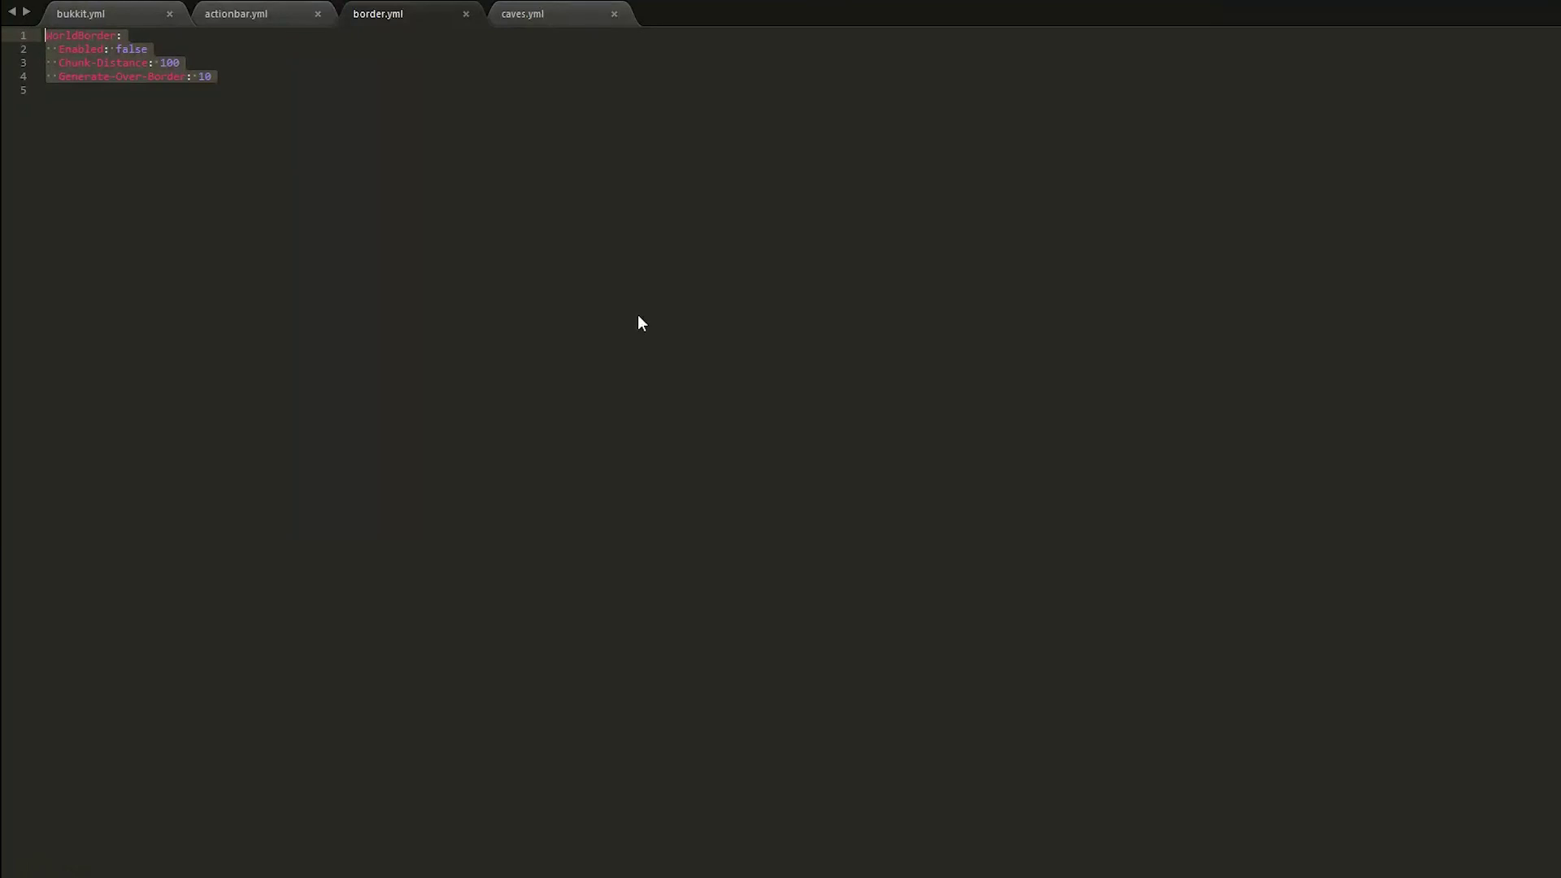
pyautogui.click(294, 196)
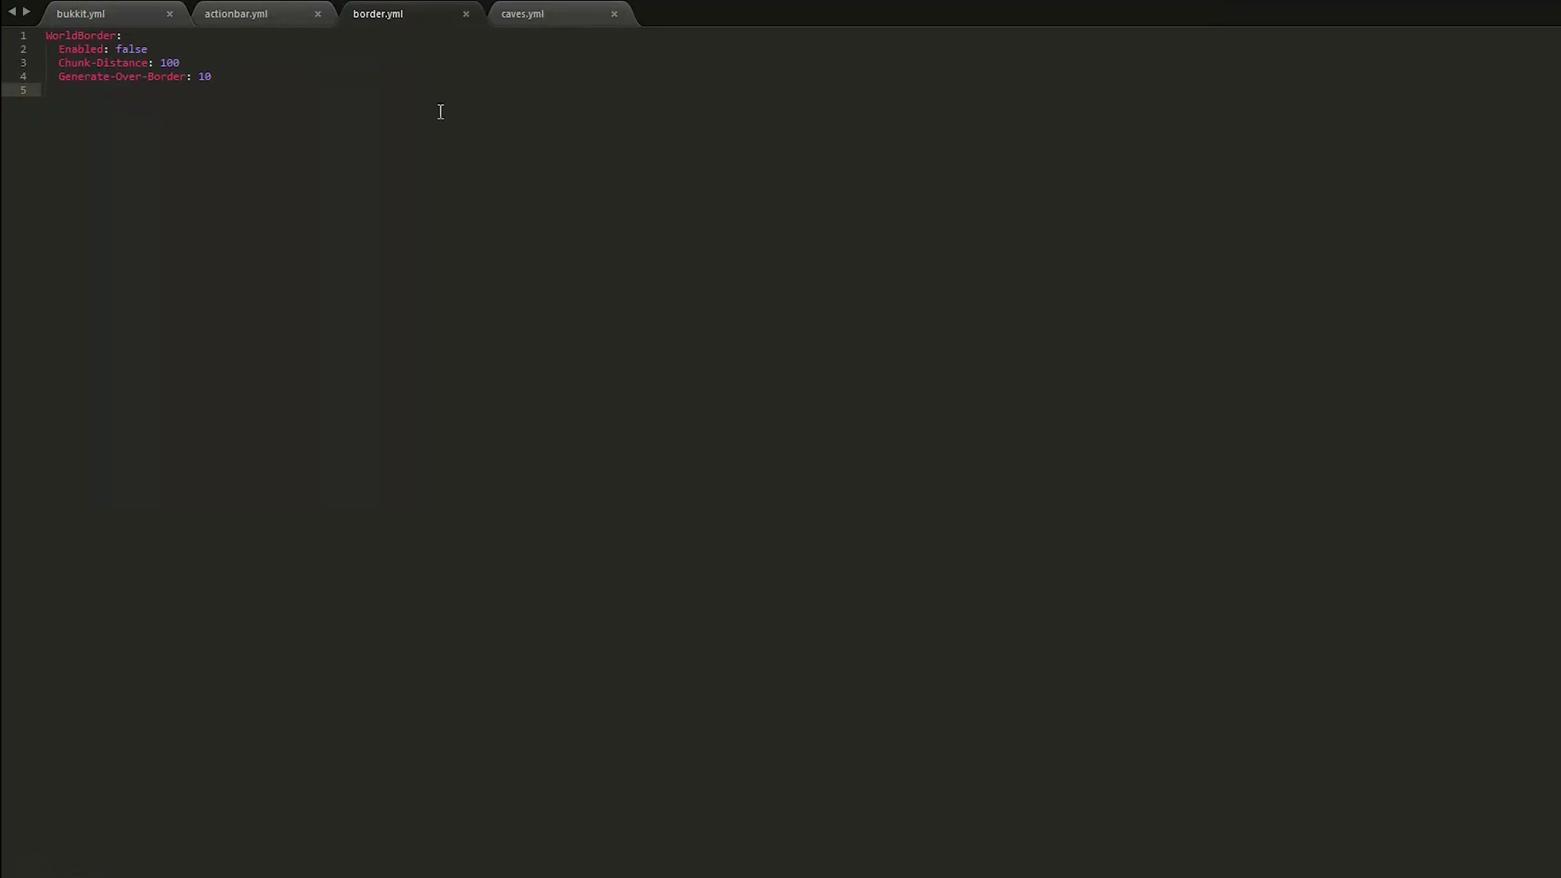
pyautogui.hotkey('ctrl', 'shift', 'Home')
pyautogui.hotkey('alt', 'Tab')
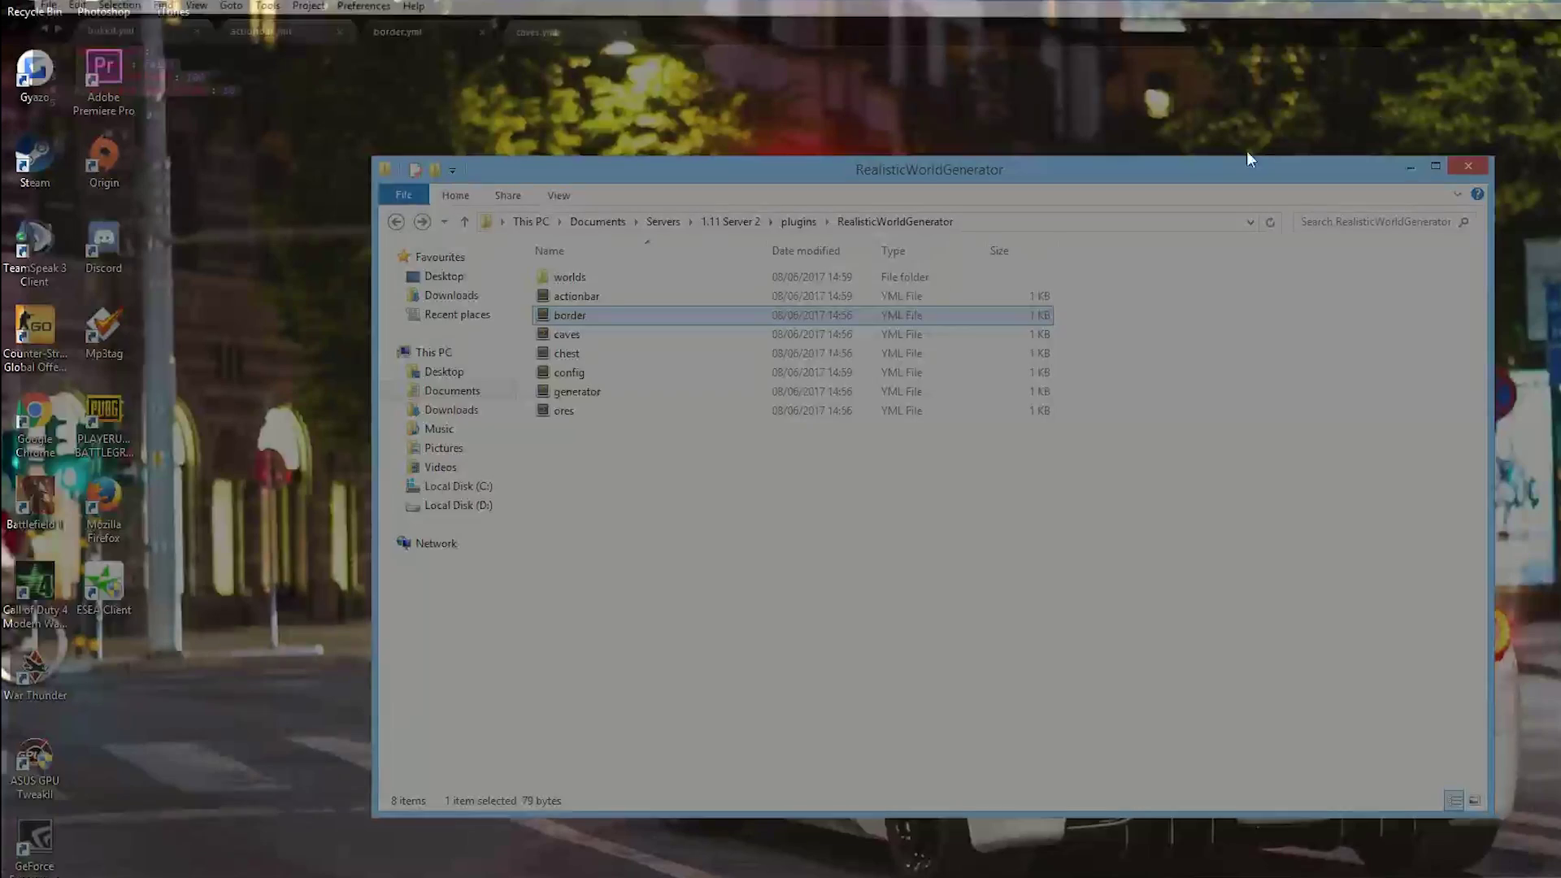
# Open the caves YML file and review the cave type, spawn rate and Cave-3 noise settings.
pyautogui.doubleClick(585, 346)
pyautogui.click(198, 146)
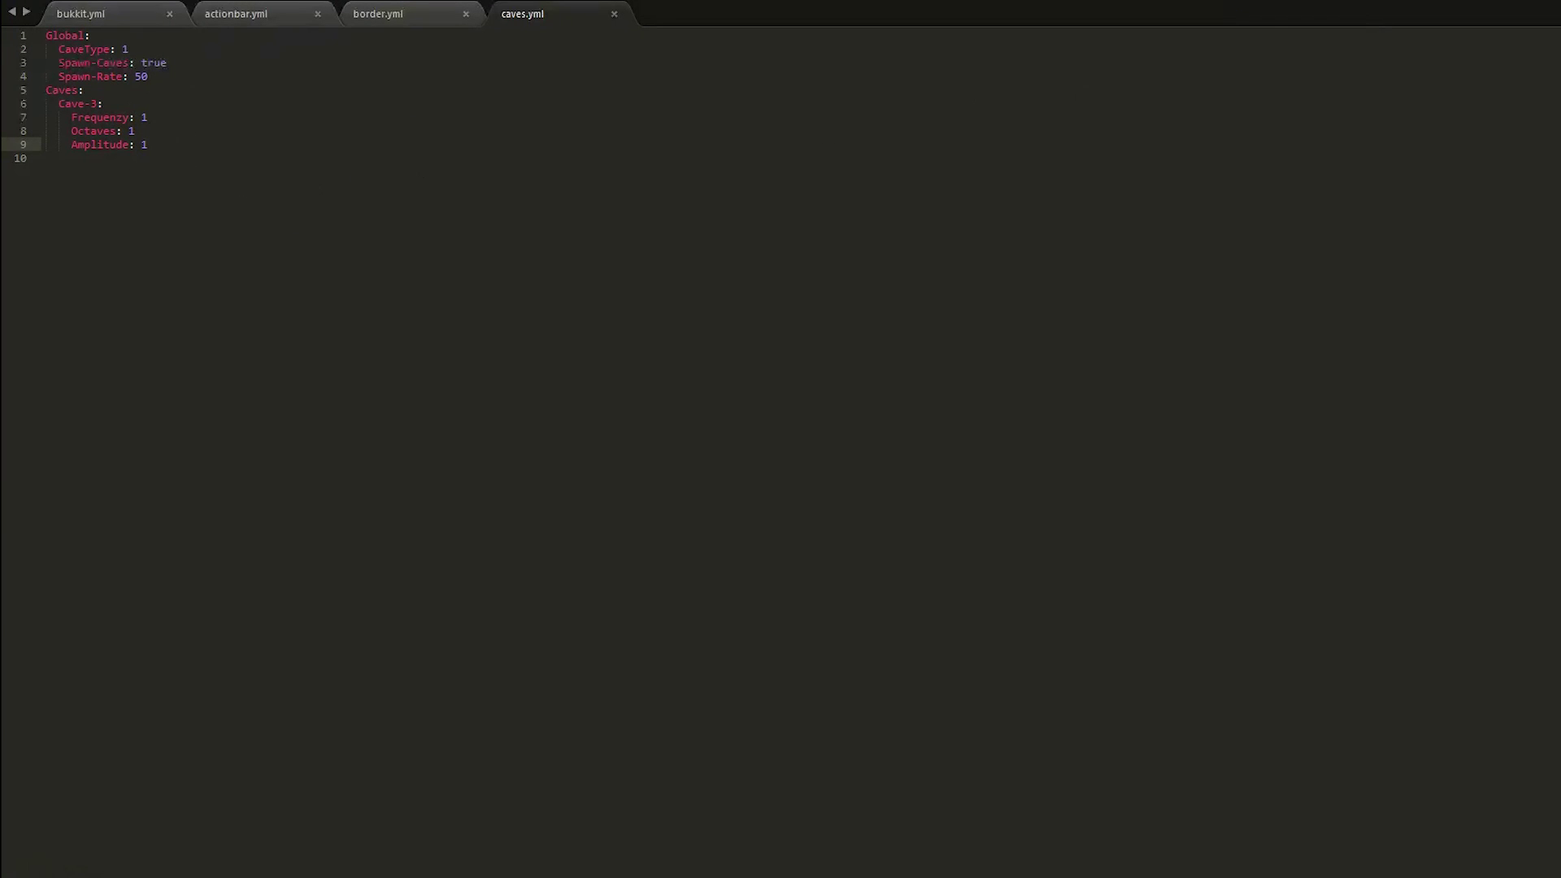
pyautogui.hotkey('alt', 'Tab')
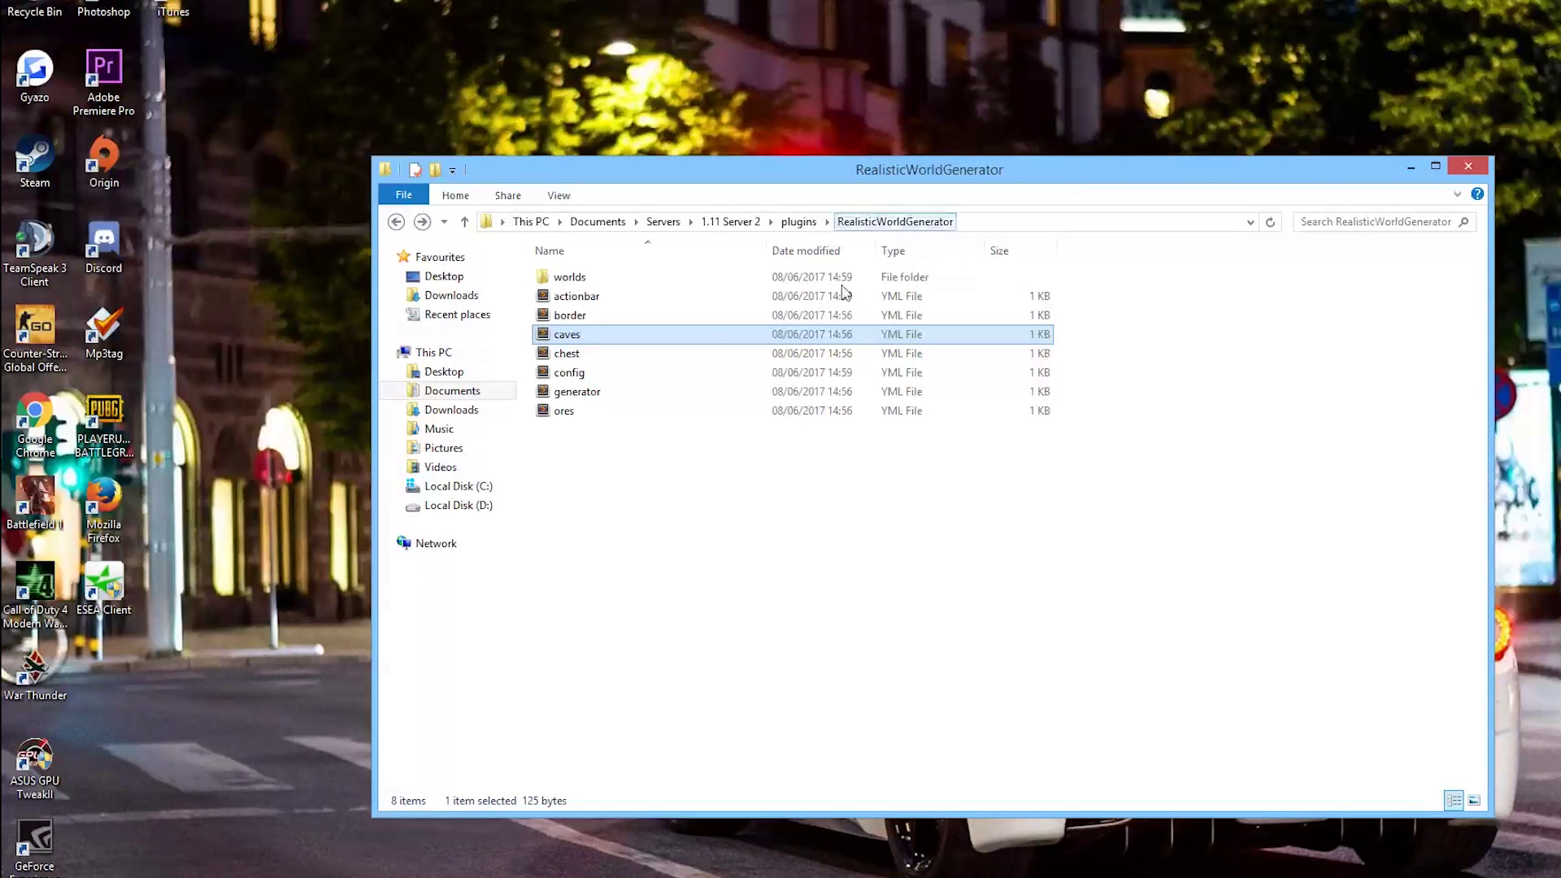
# Open the chest YML file and examine the dungeon chest's item list and its maximum and minimum item settings.
pyautogui.doubleClick(583, 362)
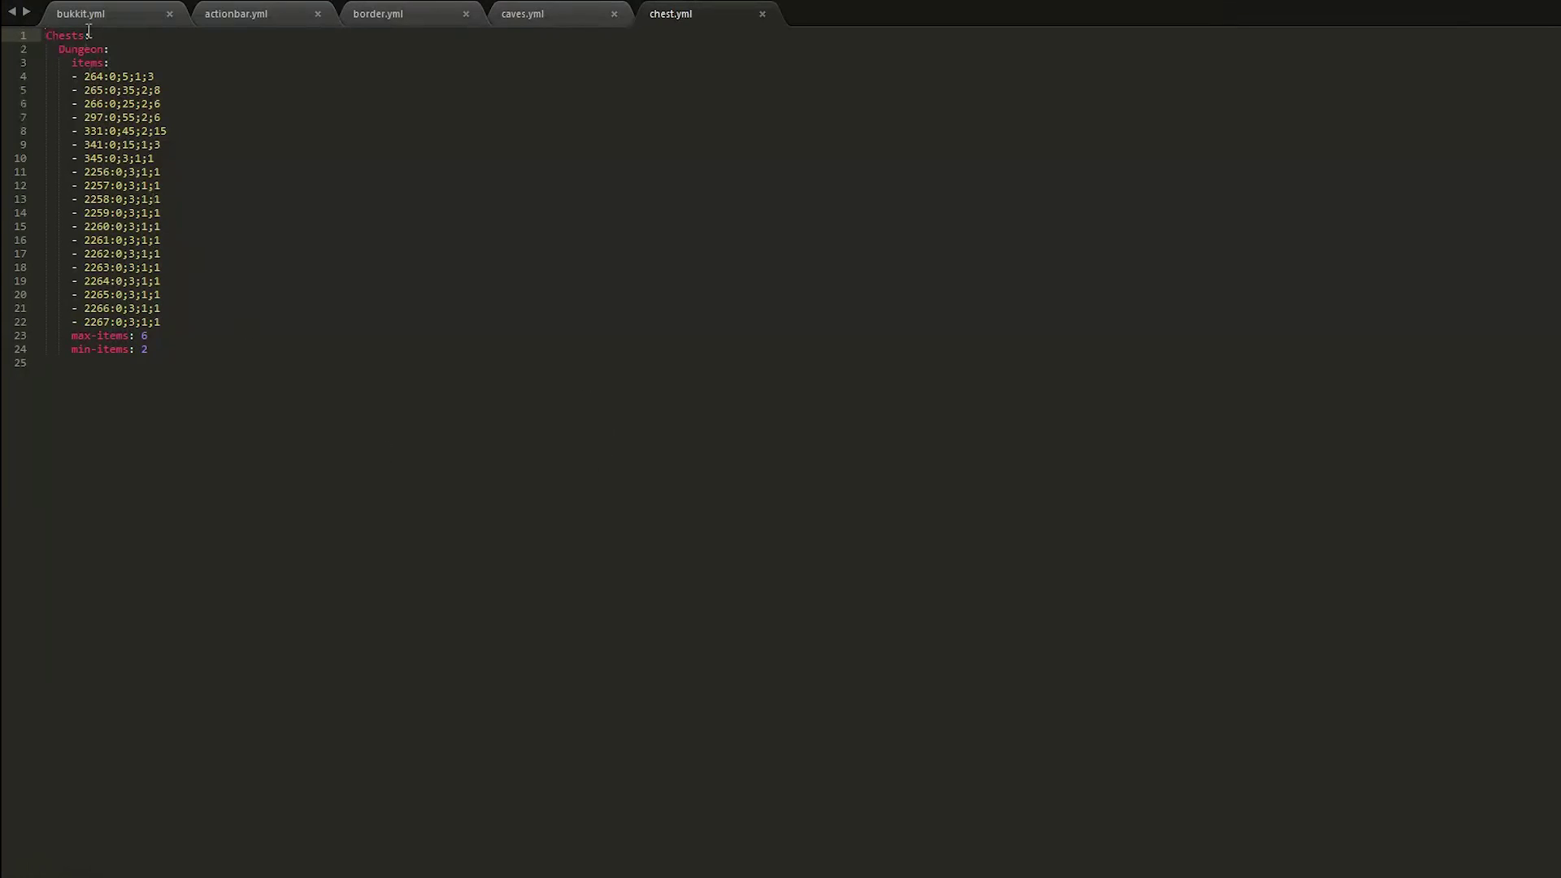
pyautogui.moveTo(189, 324); pyautogui.dragTo(52, 66)
pyautogui.click(213, 163)
pyautogui.moveTo(195, 324); pyautogui.dragTo(27, 169)
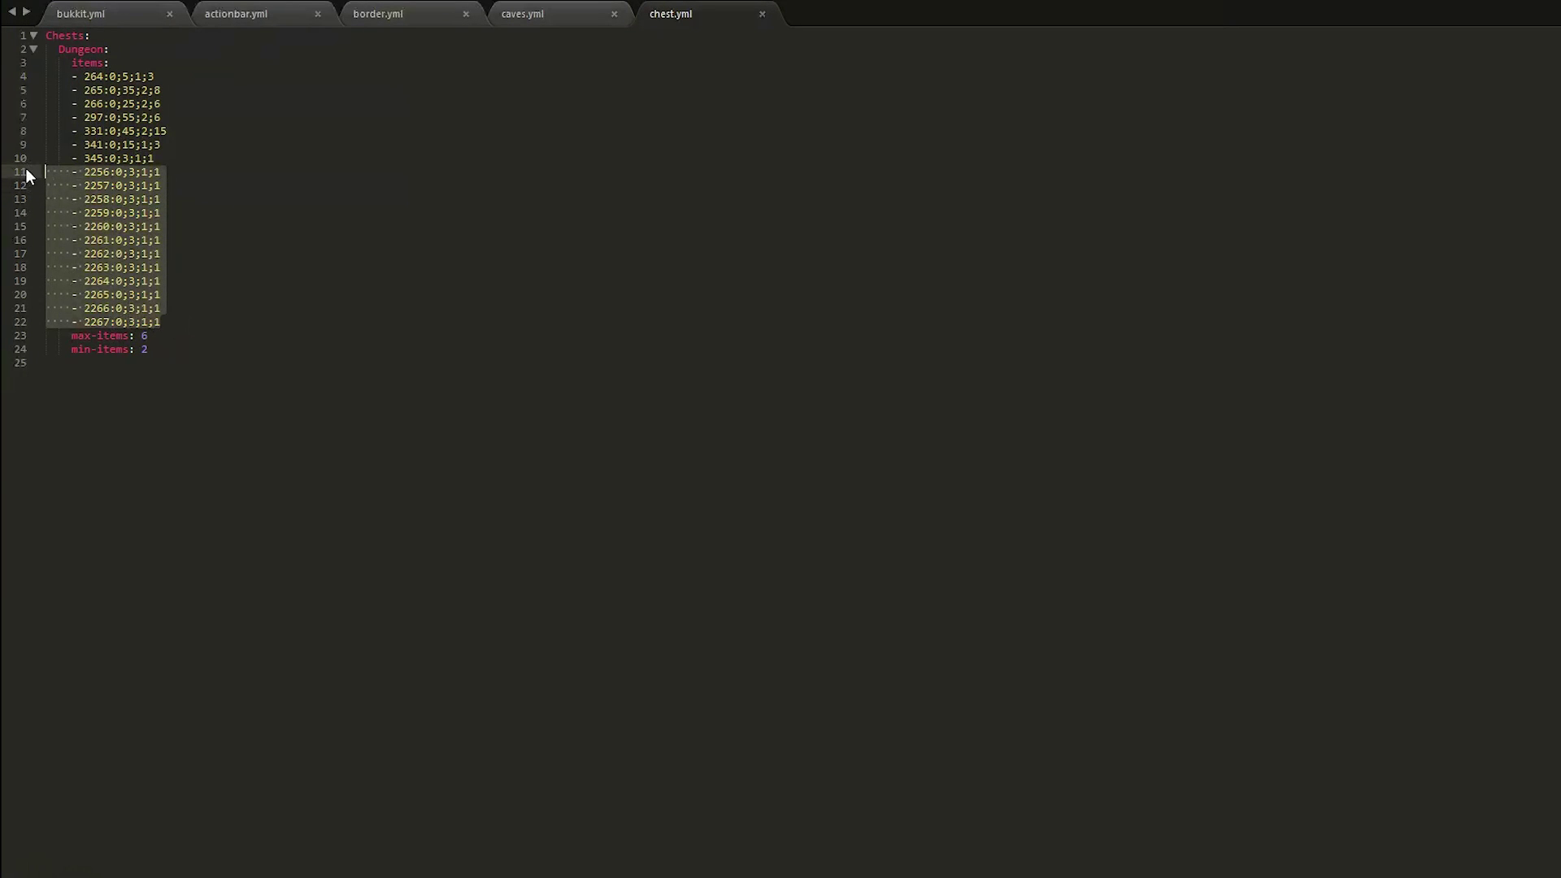
pyautogui.click(162, 120)
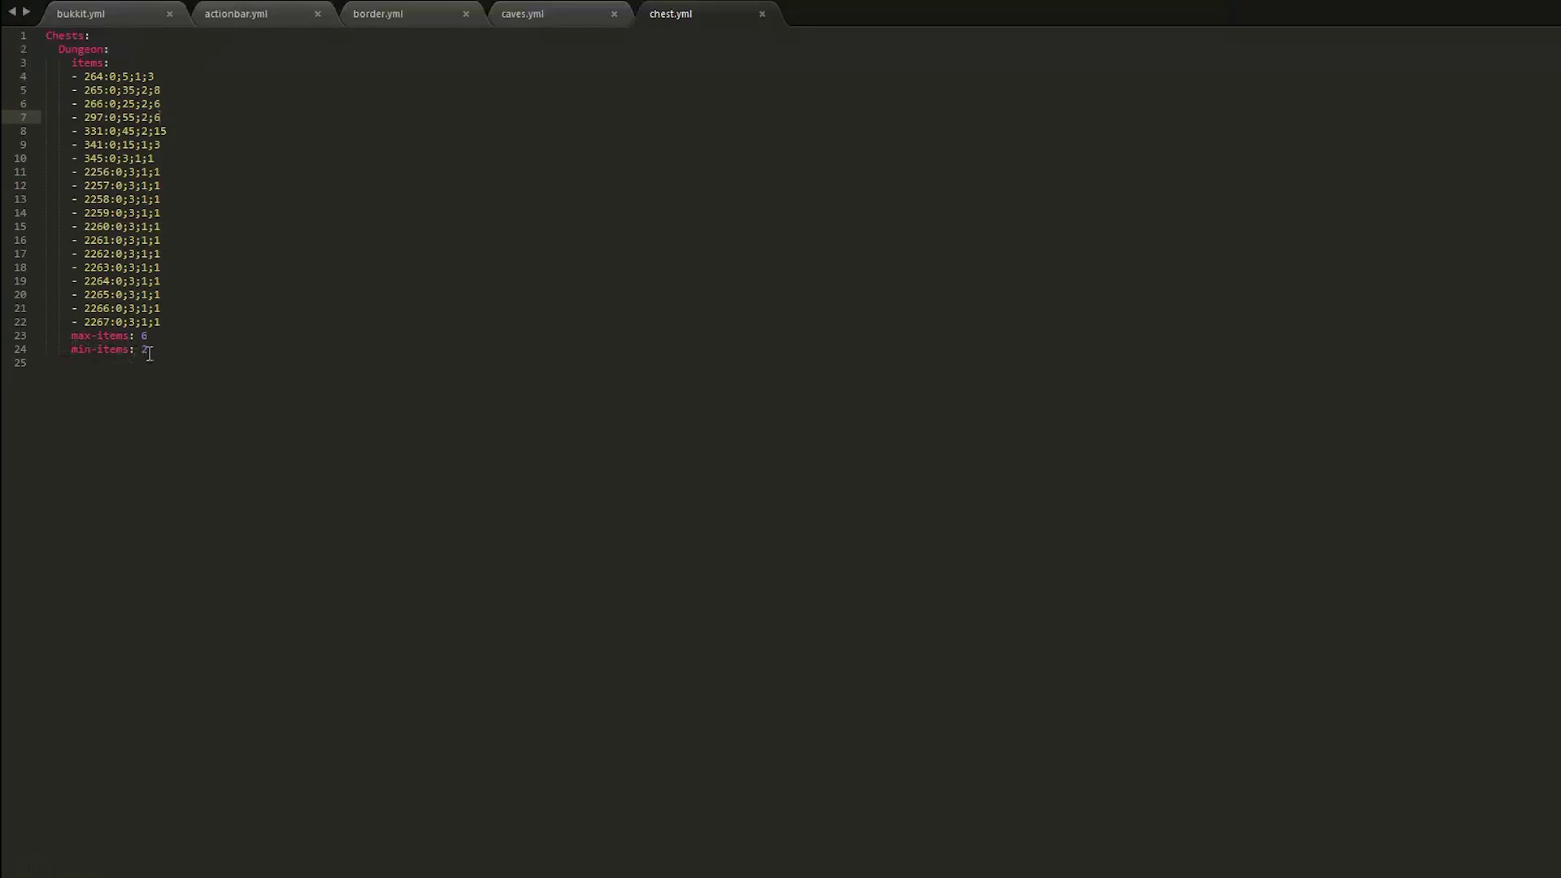
pyautogui.moveTo(217, 282); pyautogui.dragTo(449, 153)
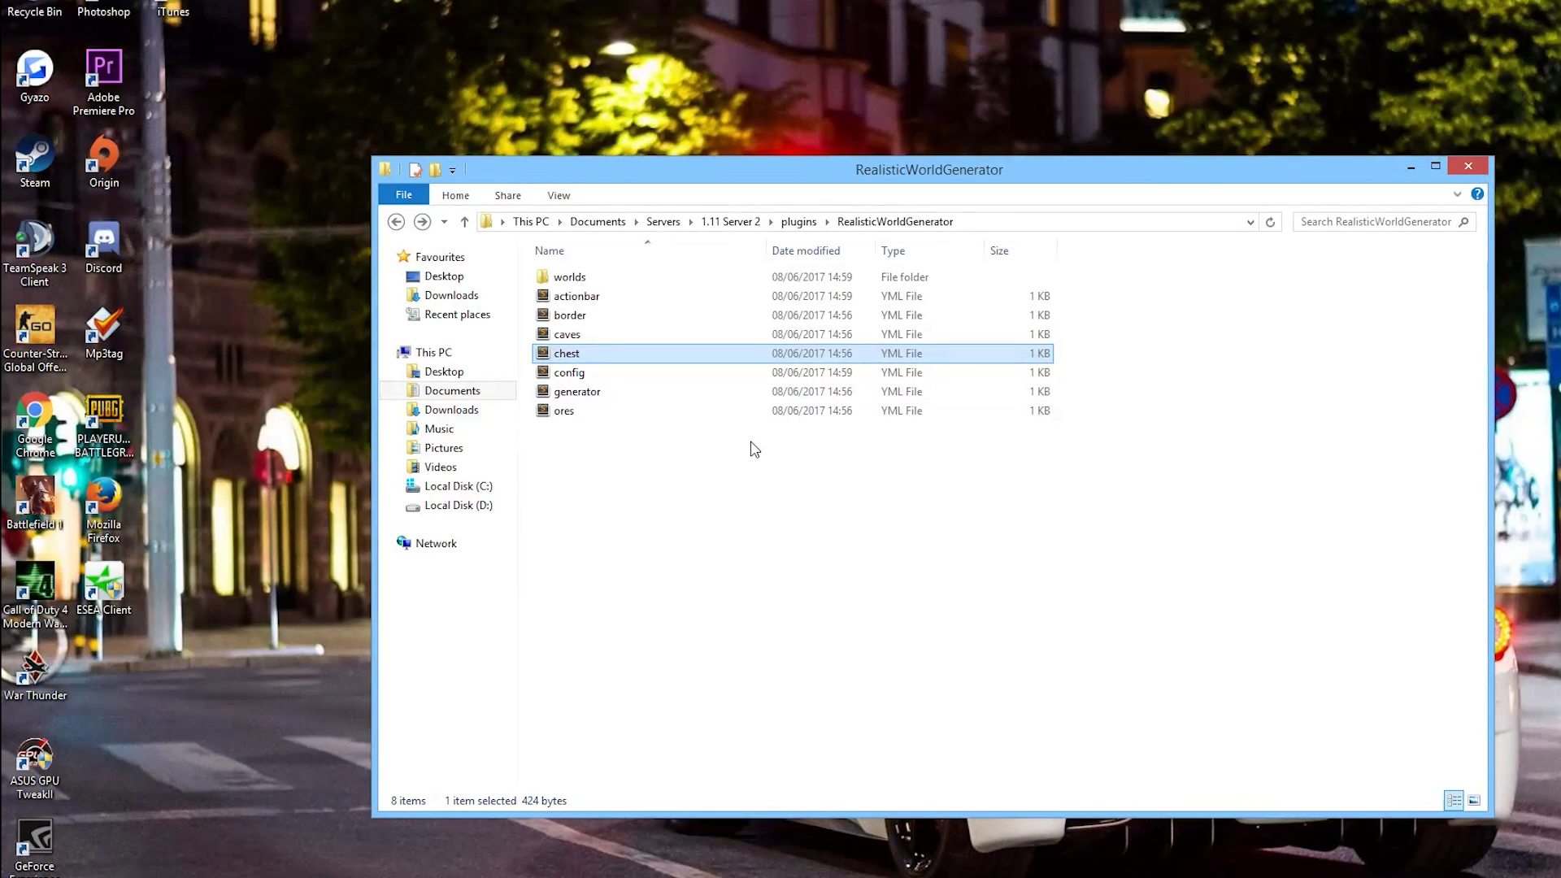
# Open the plugin's config YML file and review the tree fences, per-world, ore vines and biome config options.
pyautogui.doubleClick(629, 374)
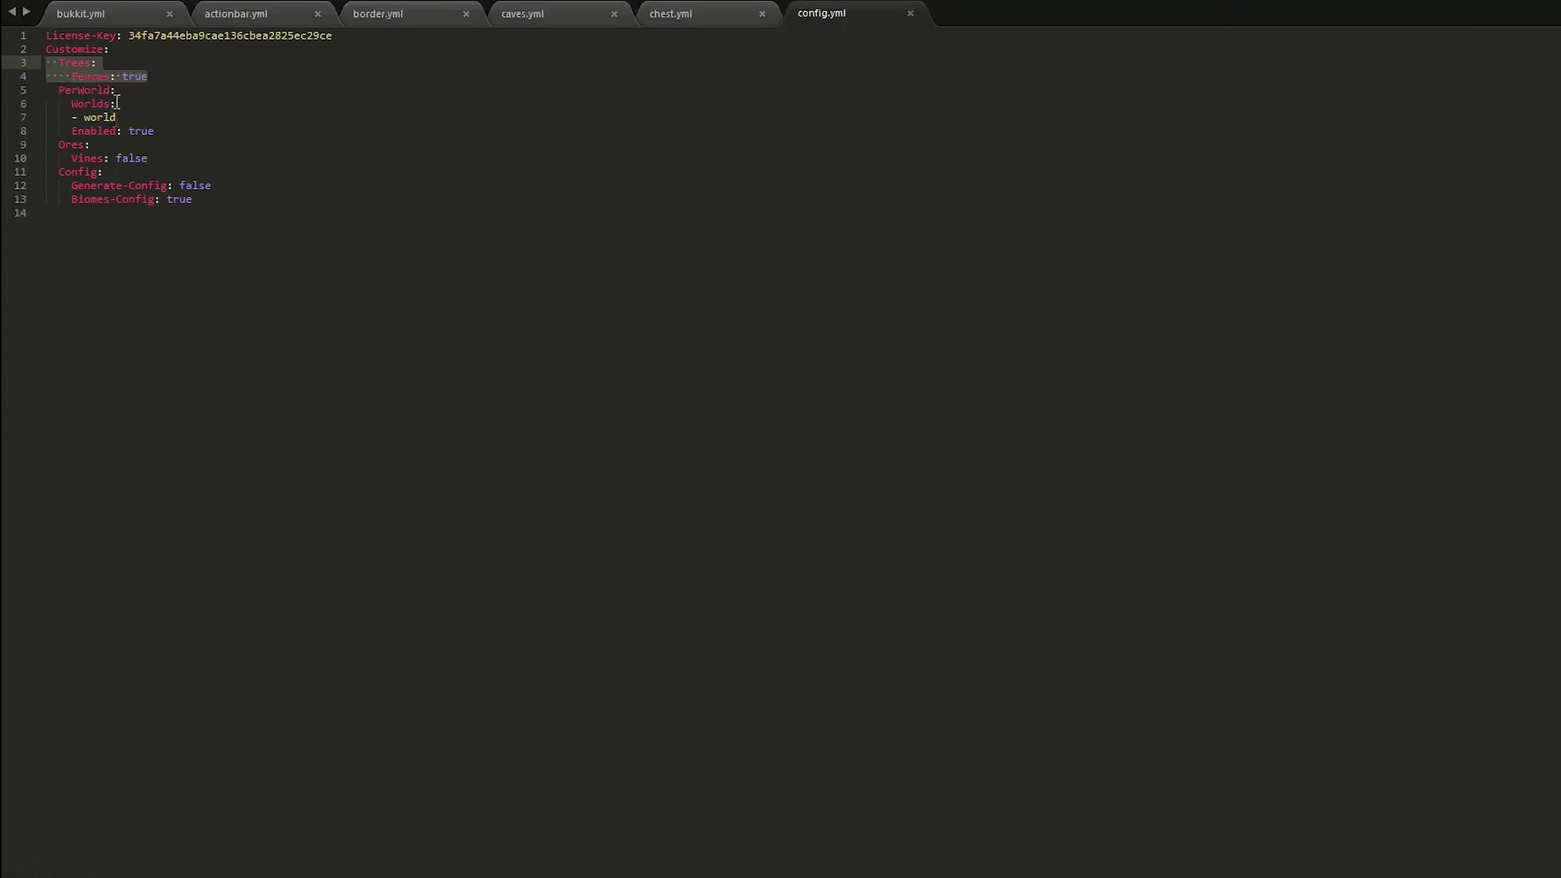
pyautogui.moveTo(150, 160); pyautogui.dragTo(36, 157)
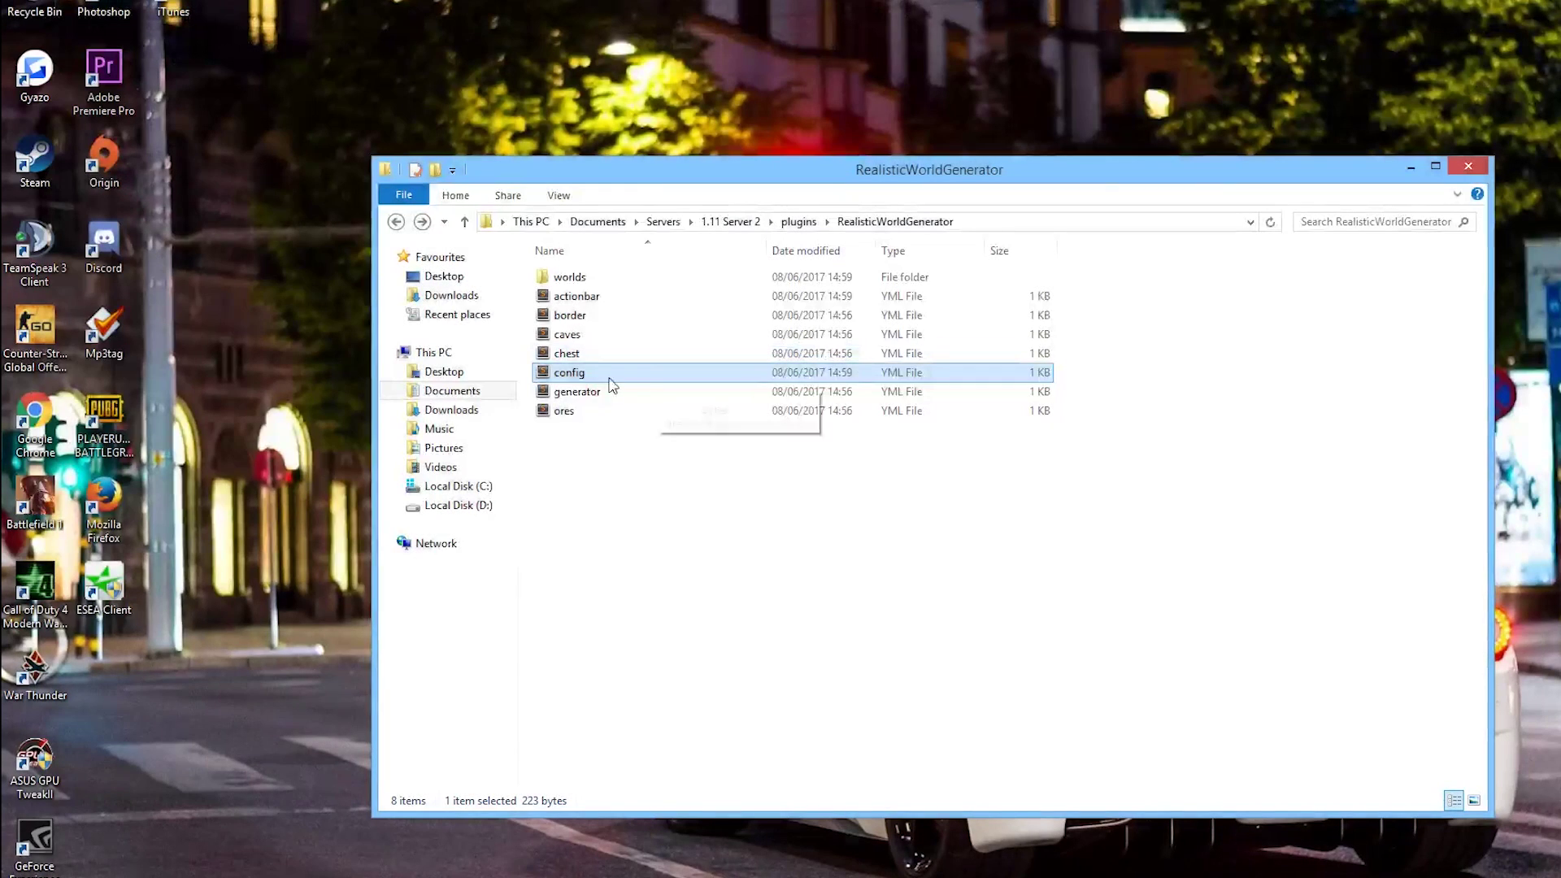
# Open the generator YML file and examine its noise entries, minimum height, change-settings and eroded-terrain options.
pyautogui.doubleClick(587, 388)
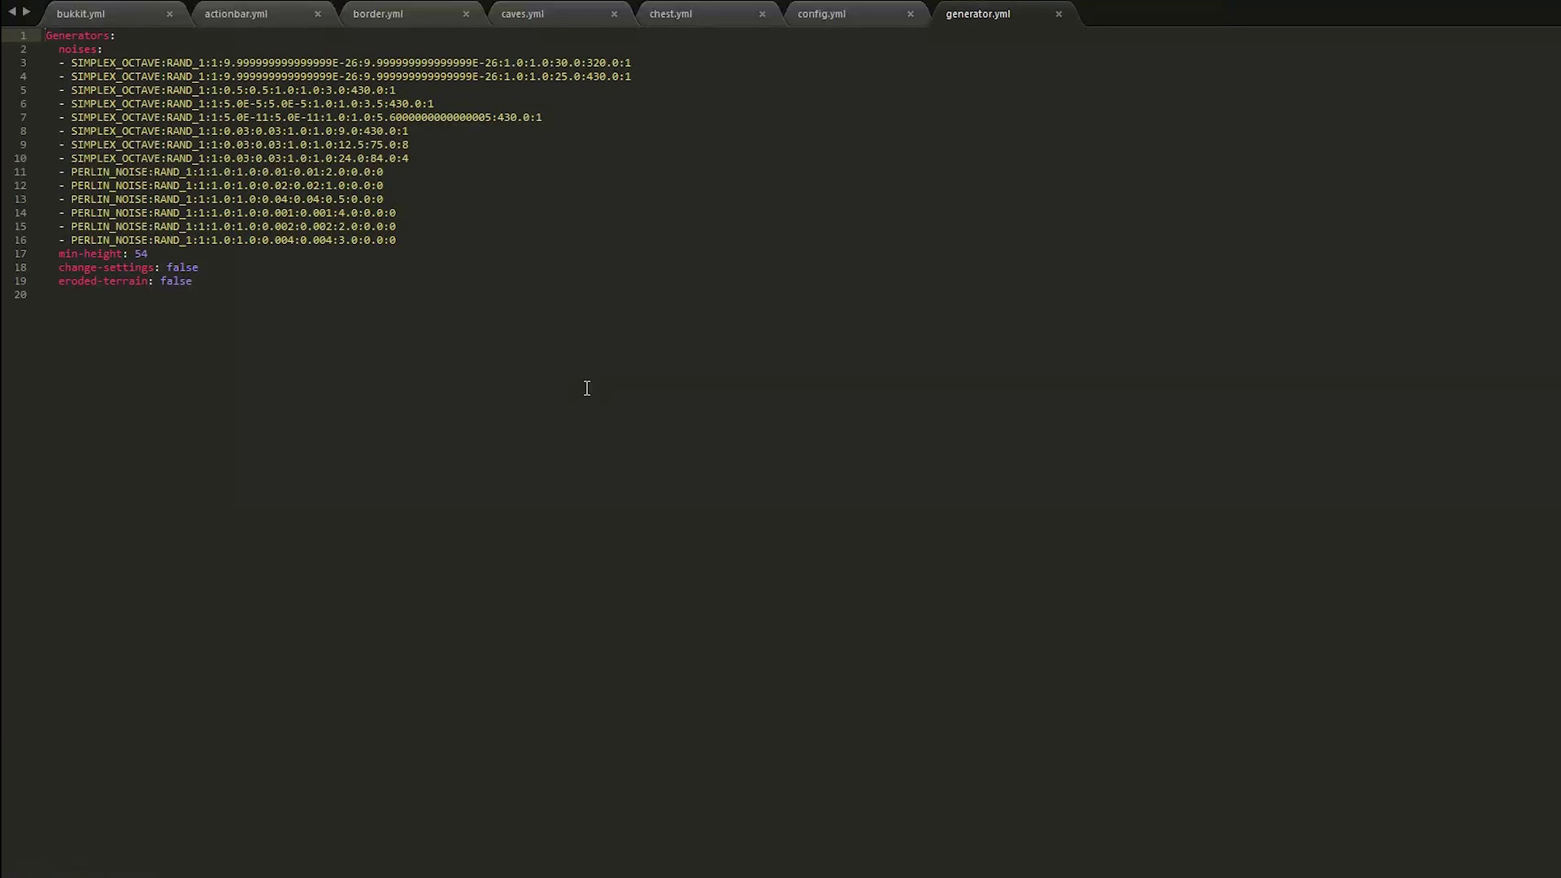
pyautogui.moveTo(432, 237); pyautogui.dragTo(46, 35)
pyautogui.click(291, 312)
pyautogui.scroll(-4, 167, 275)
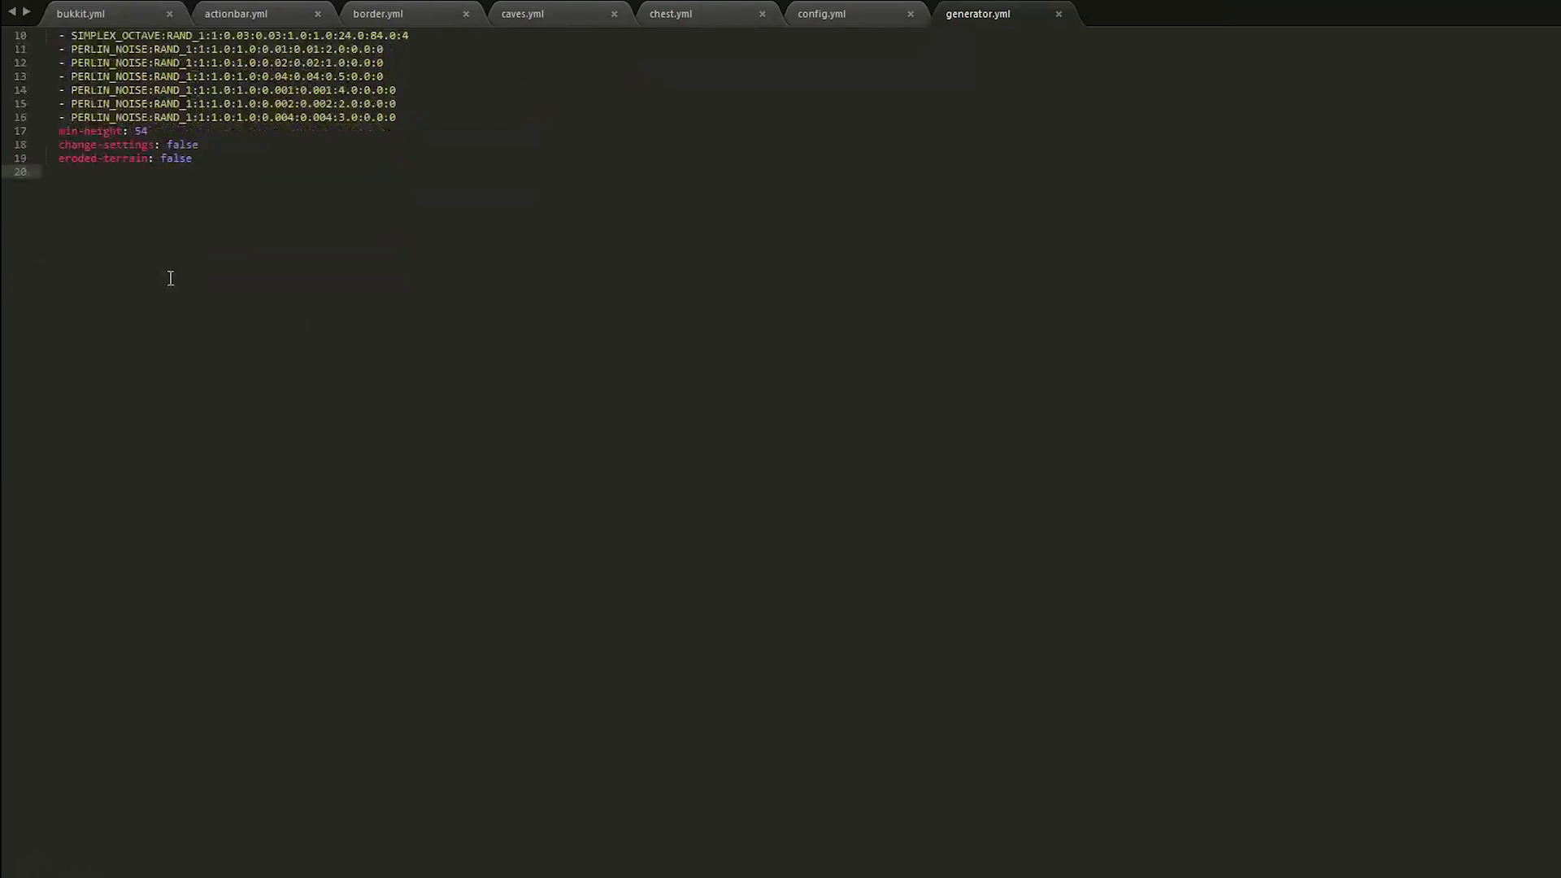
pyautogui.scroll(4, 187, 309)
pyautogui.moveTo(148, 254); pyautogui.dragTo(45, 35)
pyautogui.click(240, 321)
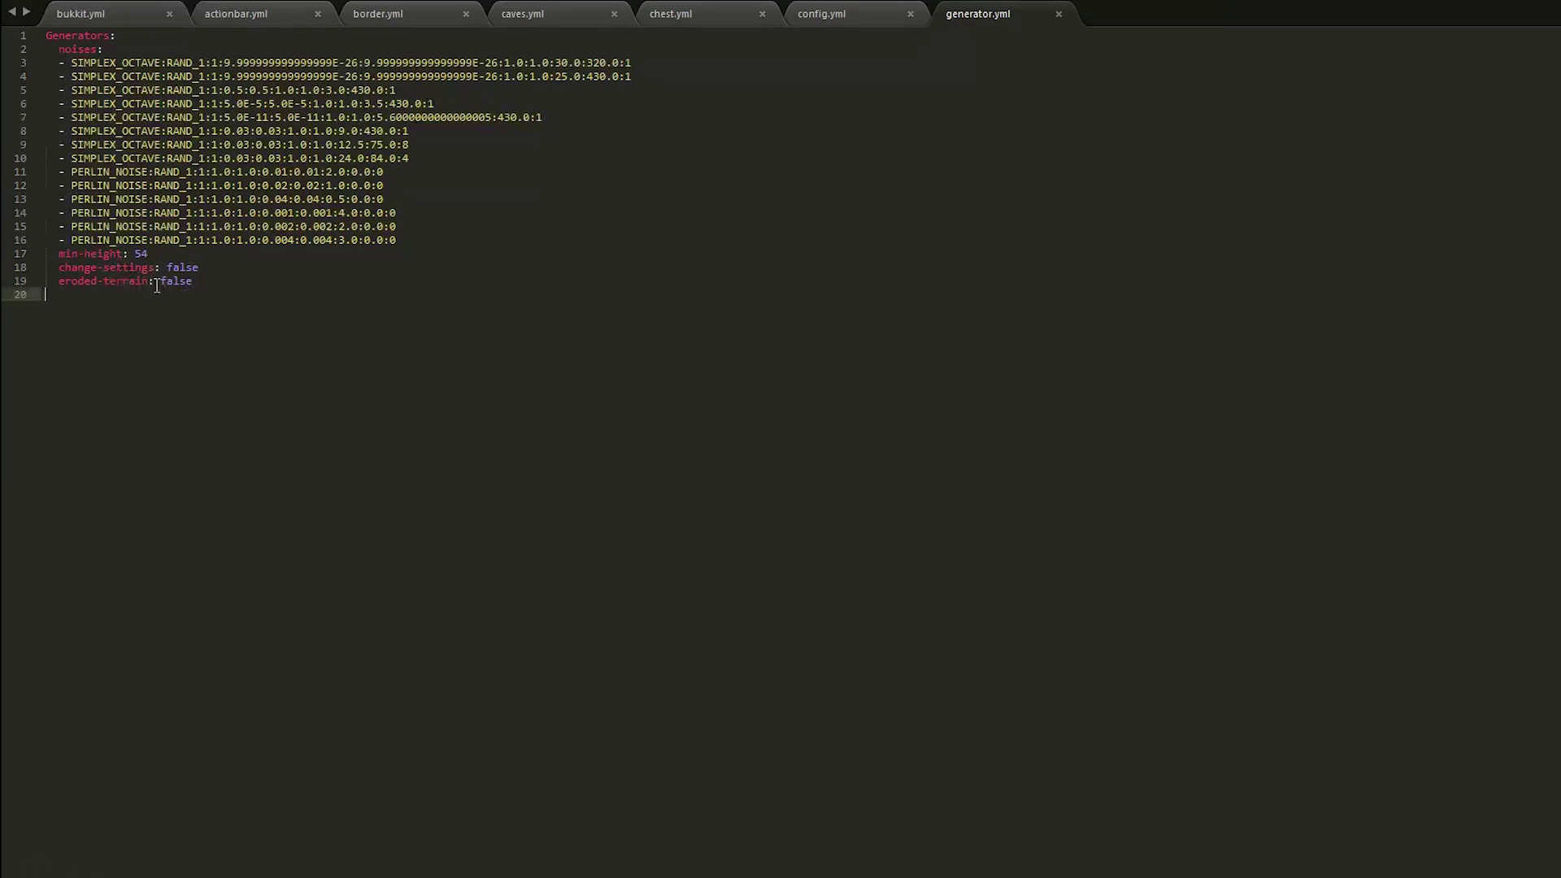
pyautogui.hotkey('alt', 'Tab')
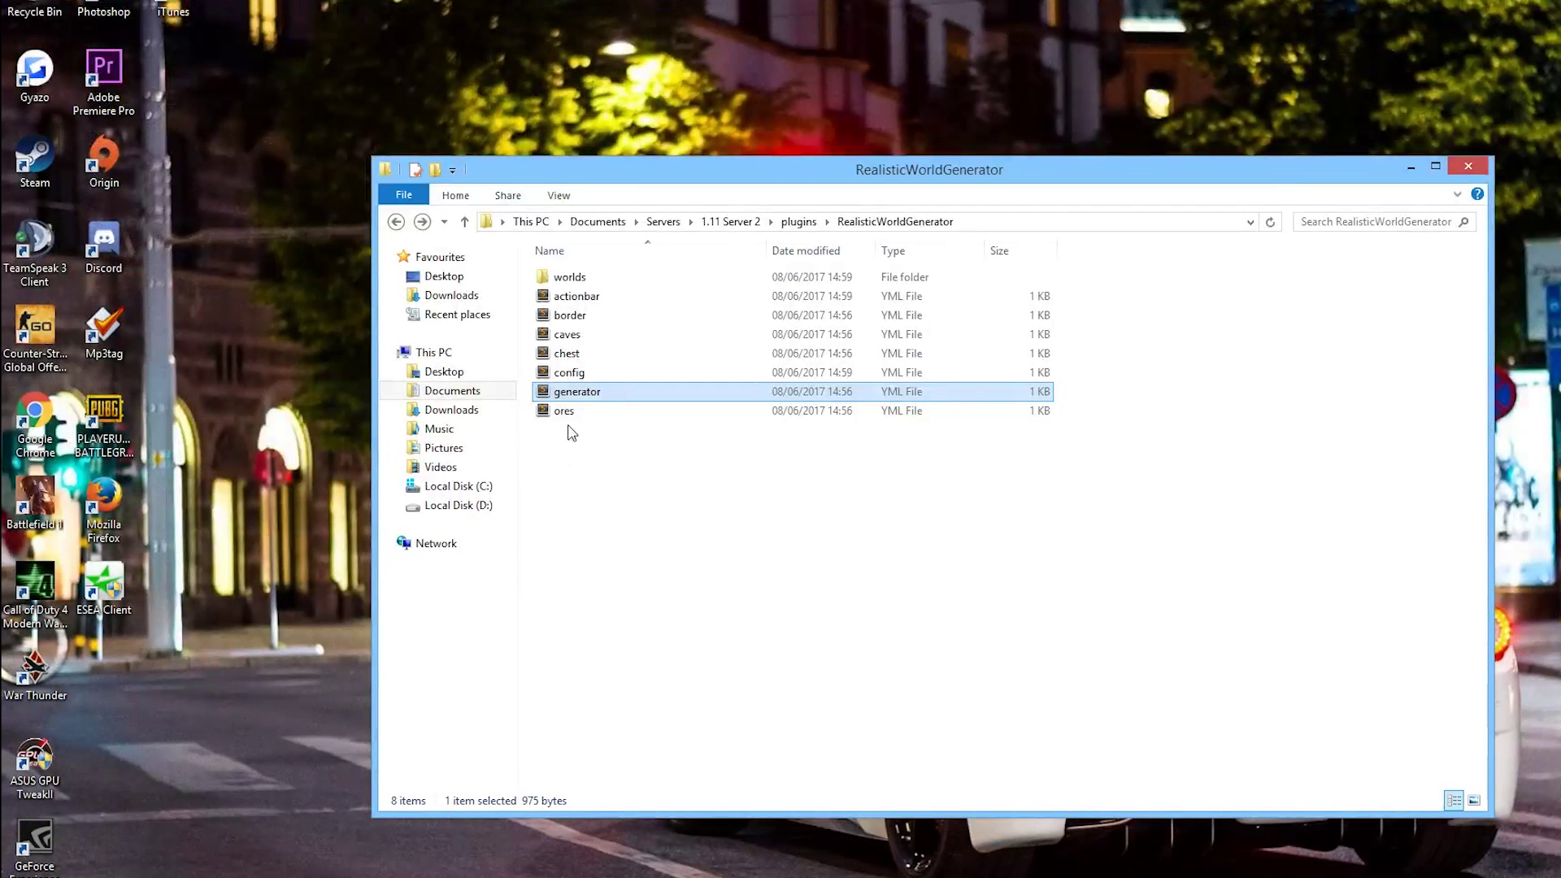
# Open the ores YML file and skim the full list of ore and block entries from start to end.
pyautogui.doubleClick(568, 421)
pyautogui.scroll(-8, 568, 419)
pyautogui.scroll(8, 541, 417)
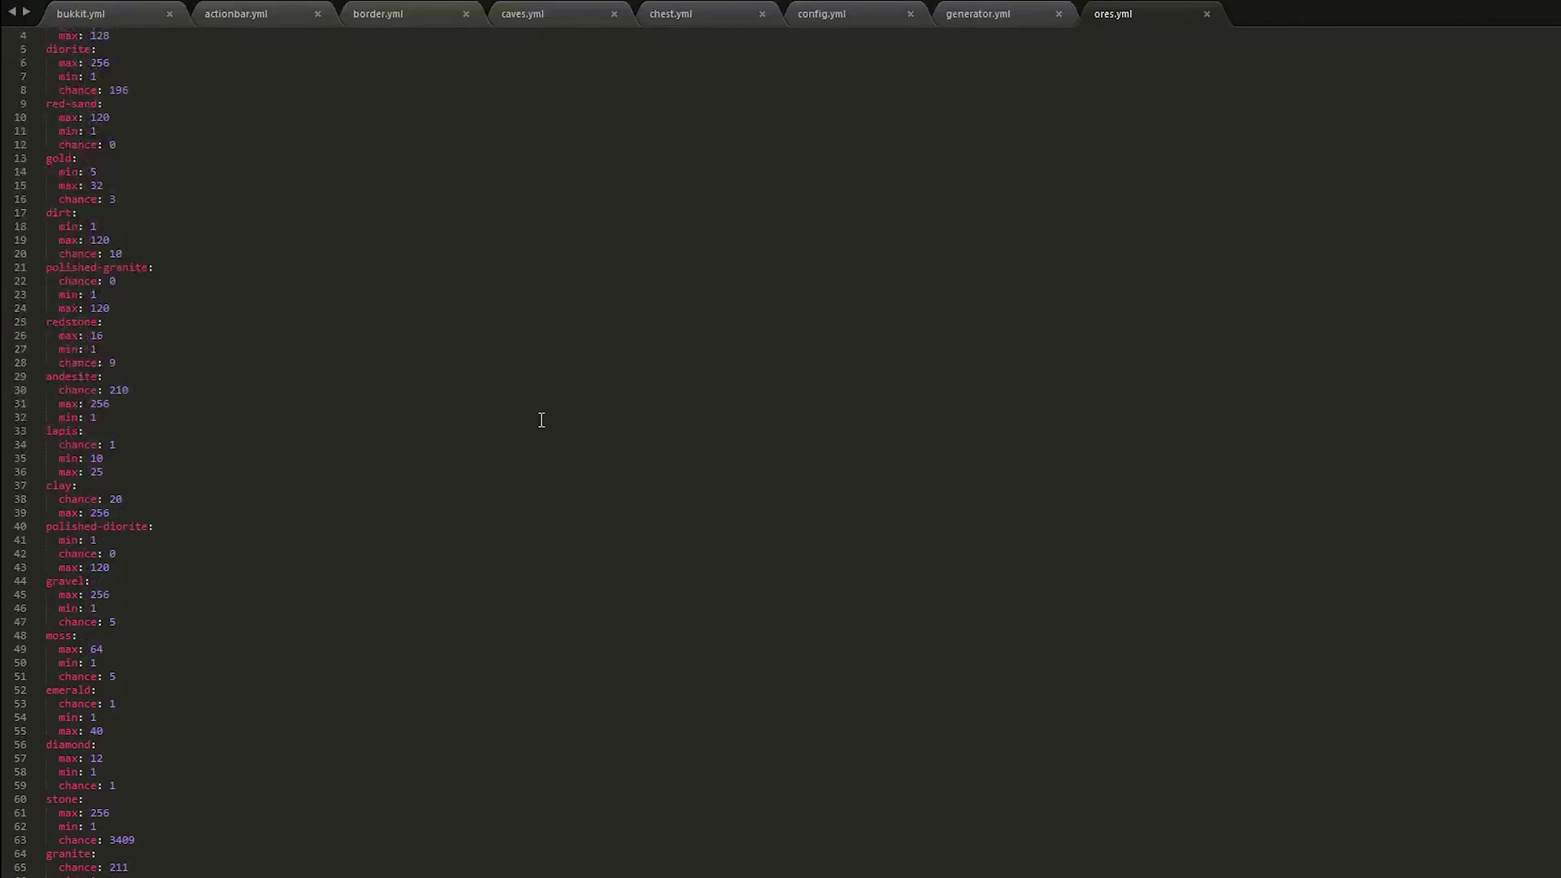
pyautogui.scroll(-20, 926, 292)
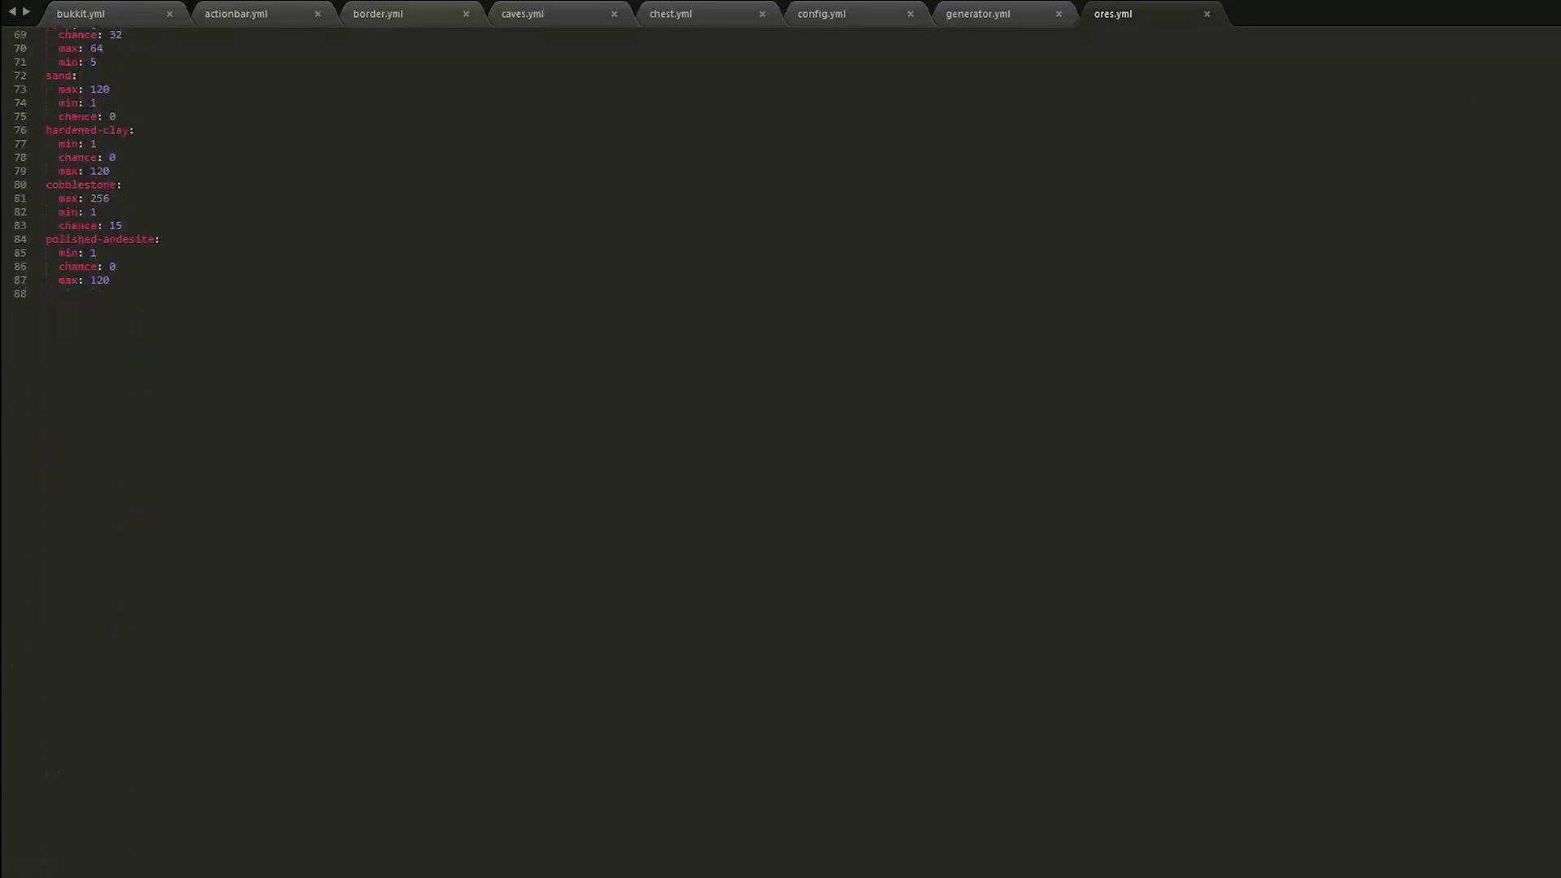
pyautogui.scroll(20, 926, 292)
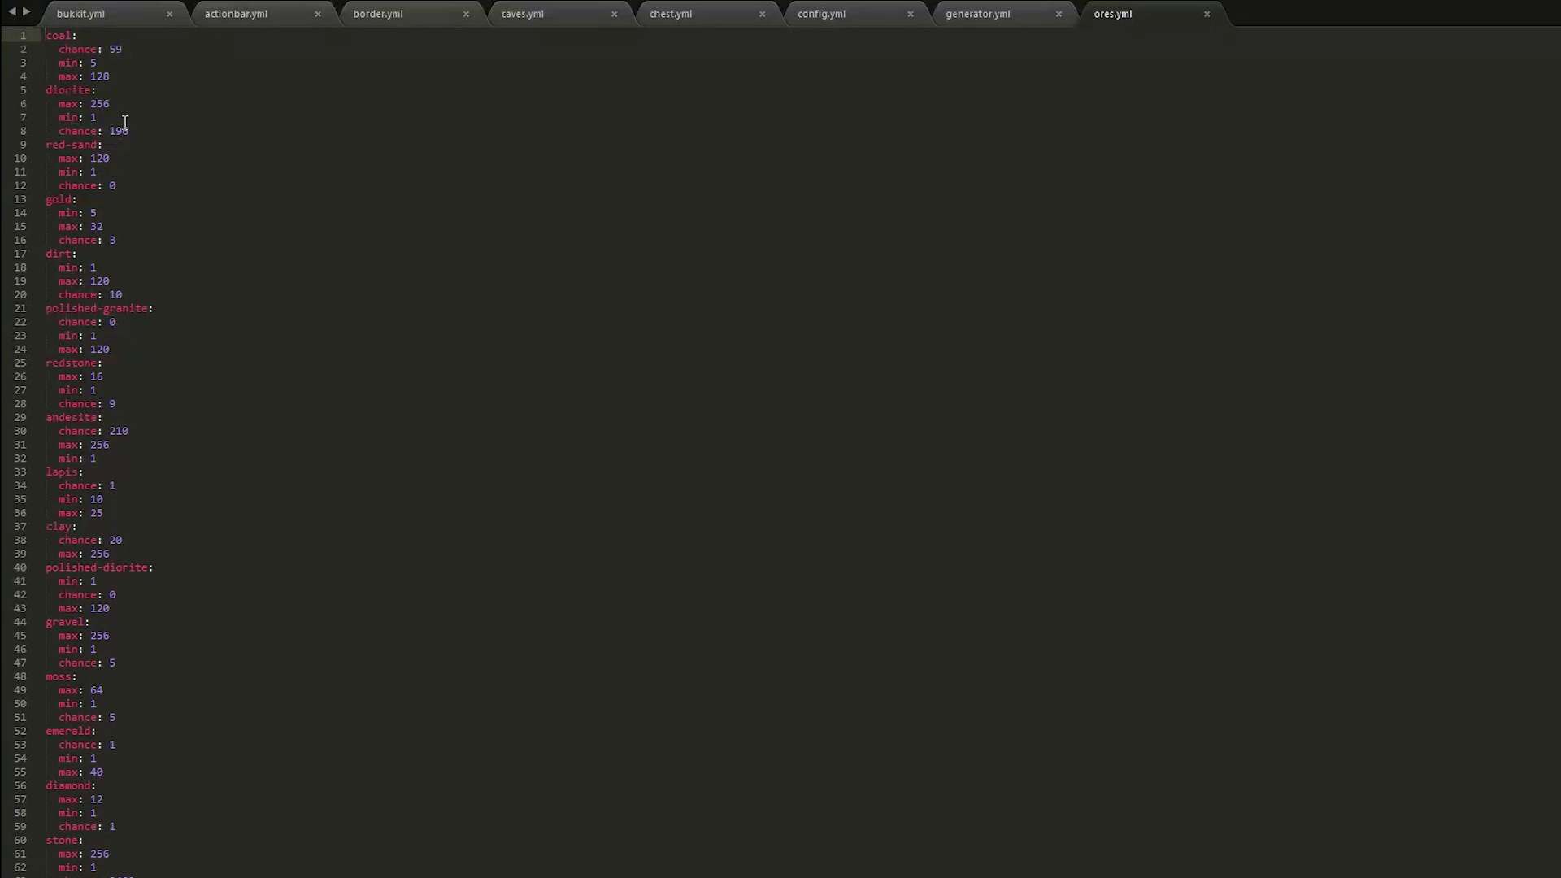
# Examine the spawn chance entries for diamond, diorite, dirt, redstone and lapis in the ores file.
pyautogui.scroll(-10, 133, 553)
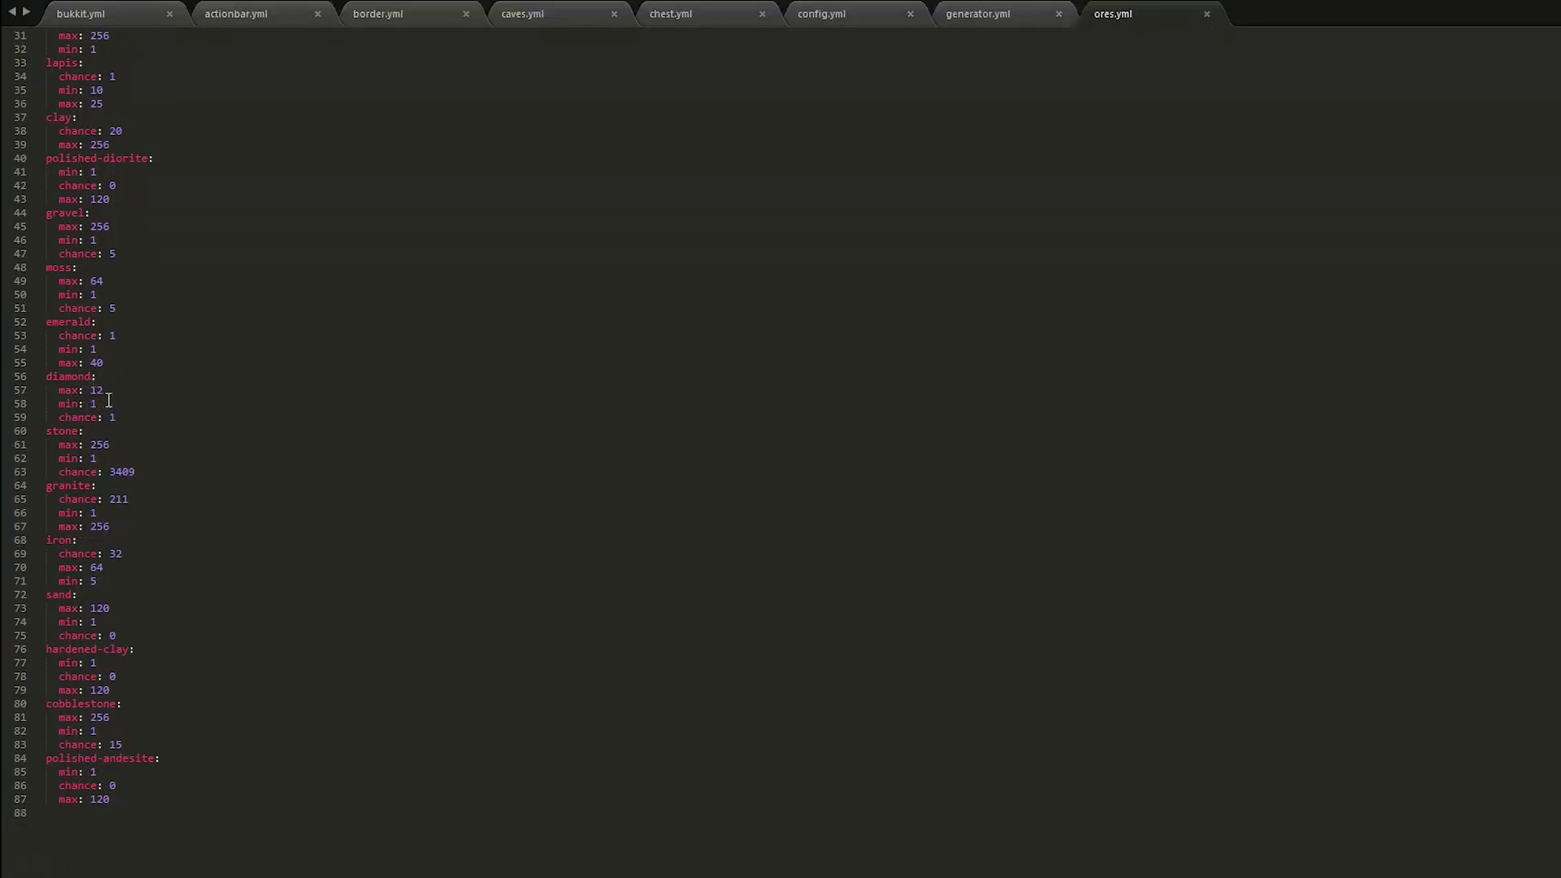
pyautogui.moveTo(120, 417); pyautogui.dragTo(39, 425)
pyautogui.scroll(10, 293, 569)
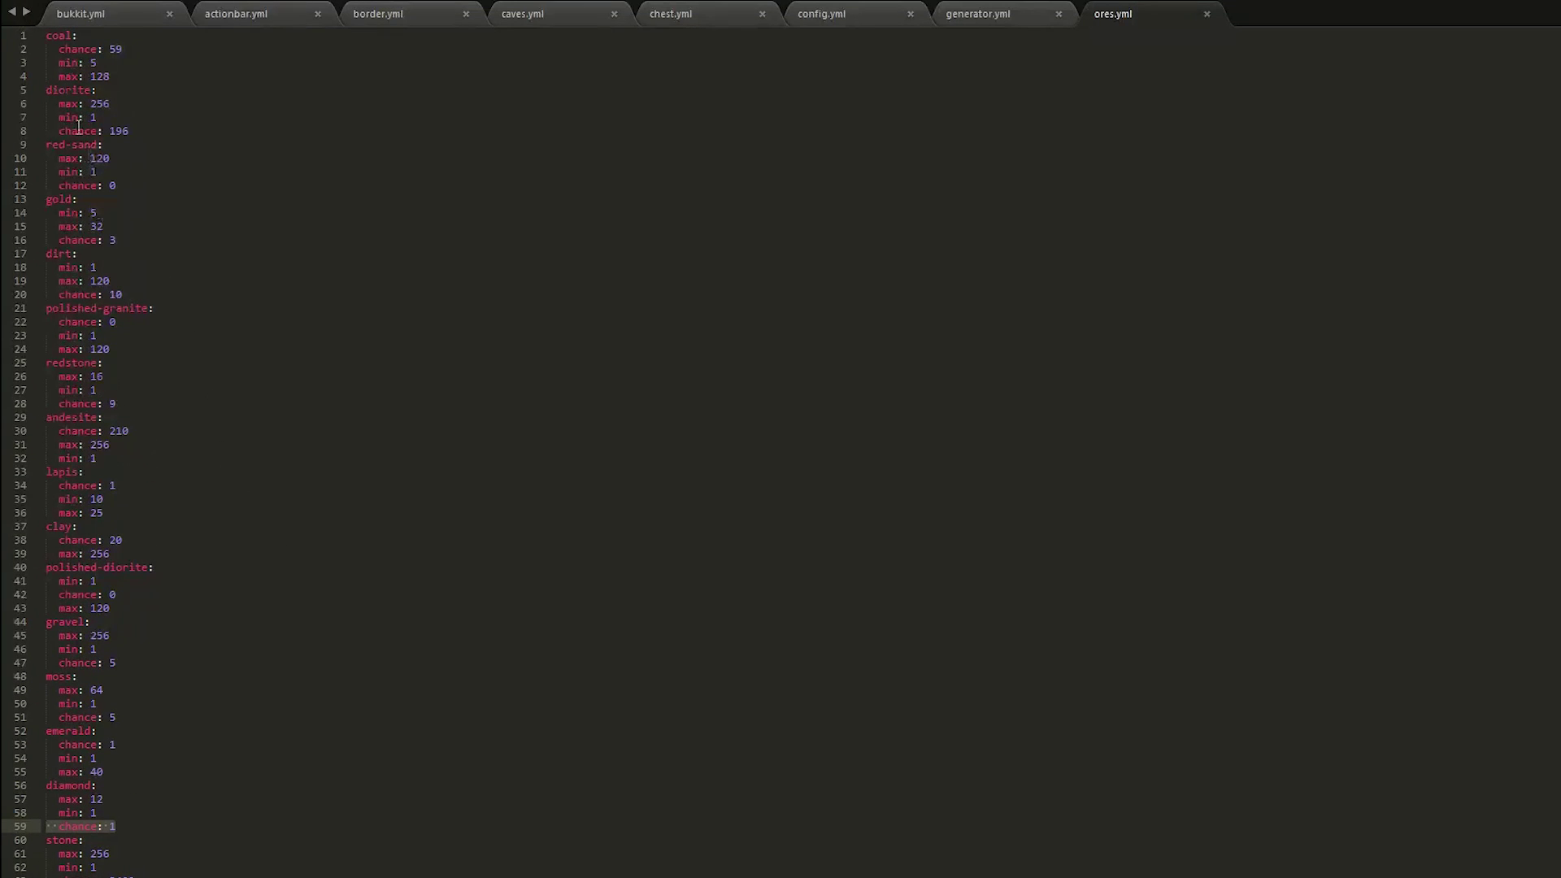
pyautogui.moveTo(134, 131); pyautogui.dragTo(41, 129)
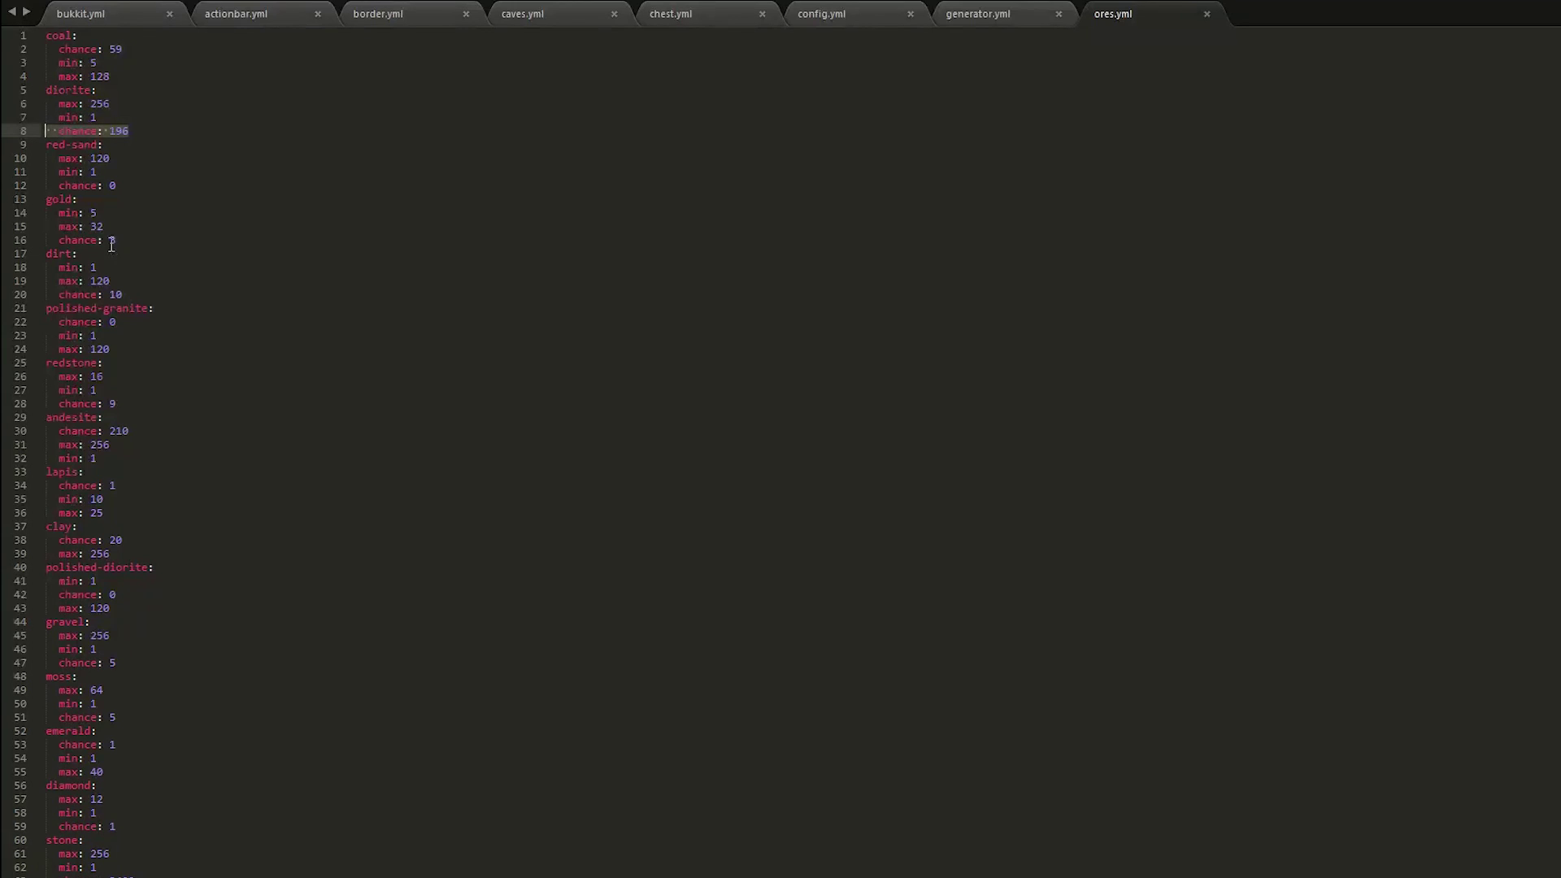
pyautogui.moveTo(124, 294); pyautogui.dragTo(100, 295)
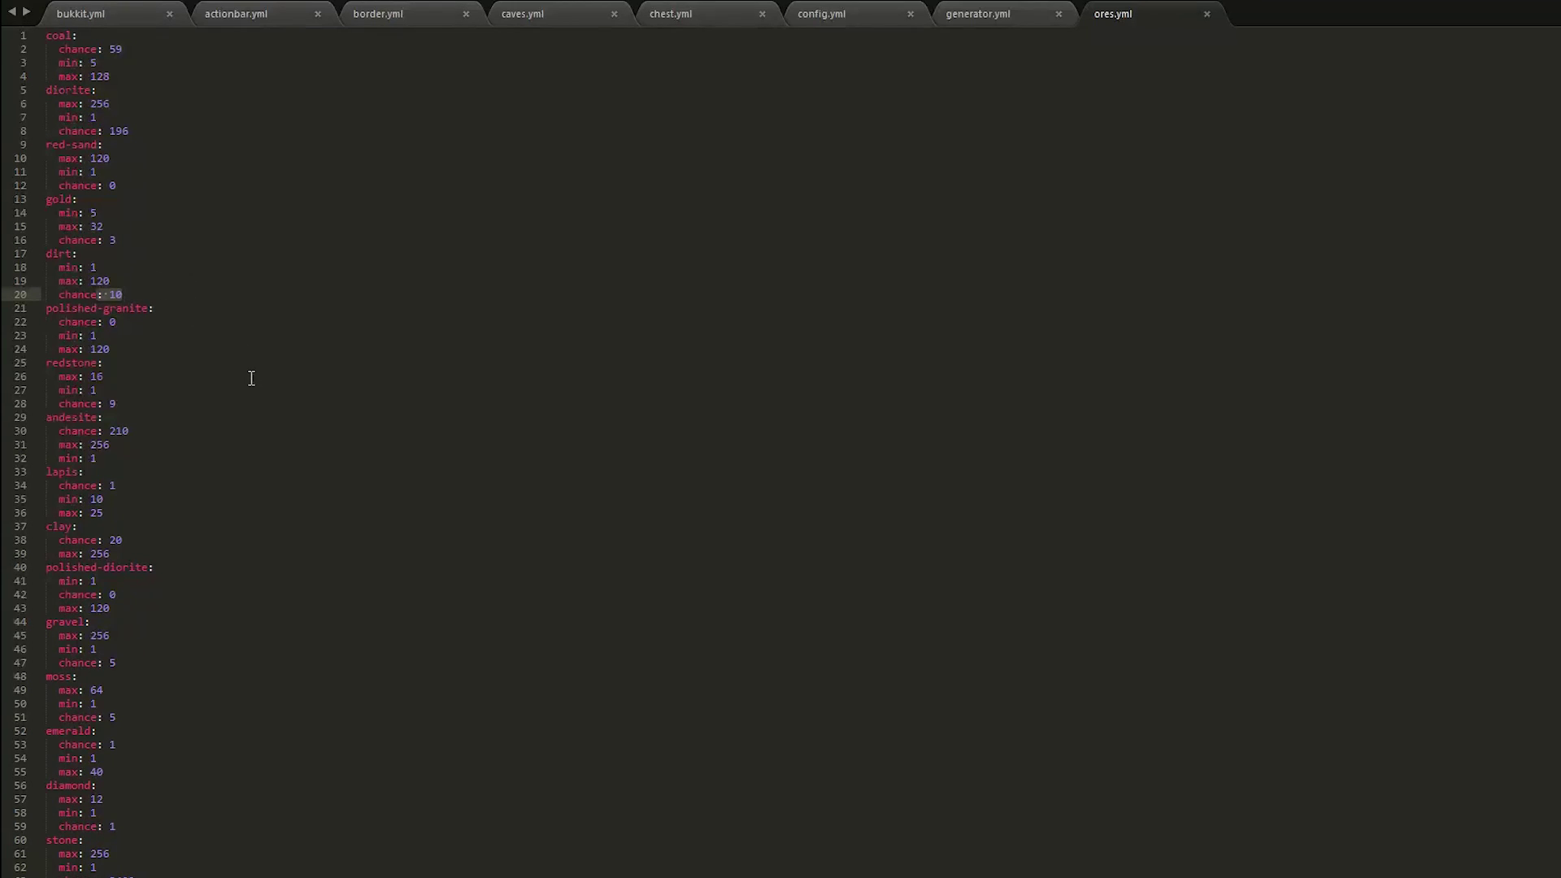
pyautogui.scroll(-1, 179, 360)
pyautogui.scroll(-1, 138, 356)
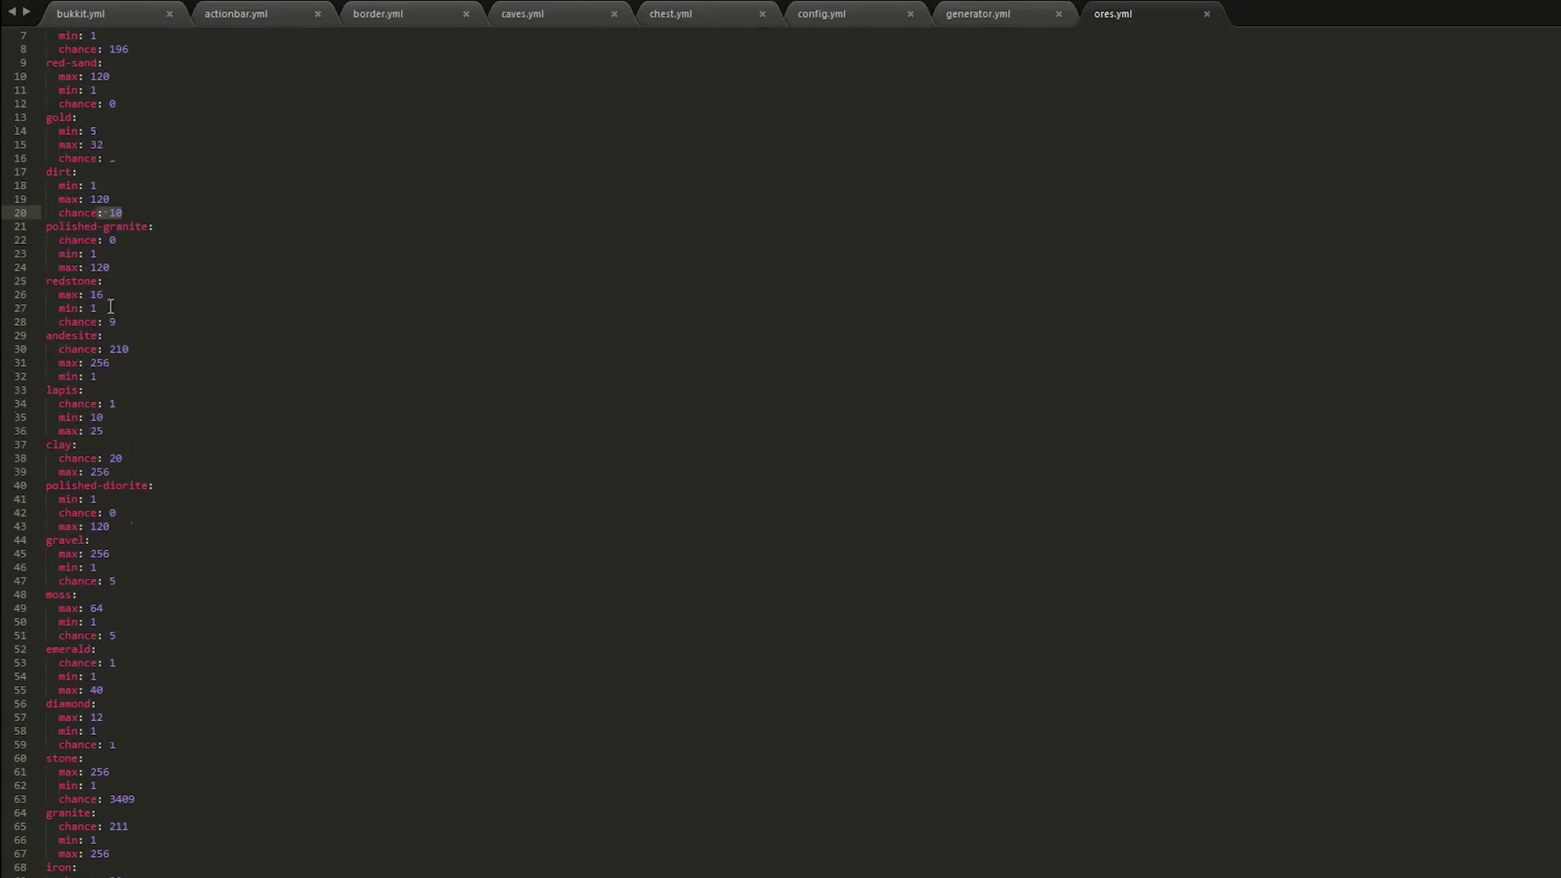
pyautogui.moveTo(117, 322); pyautogui.dragTo(42, 322)
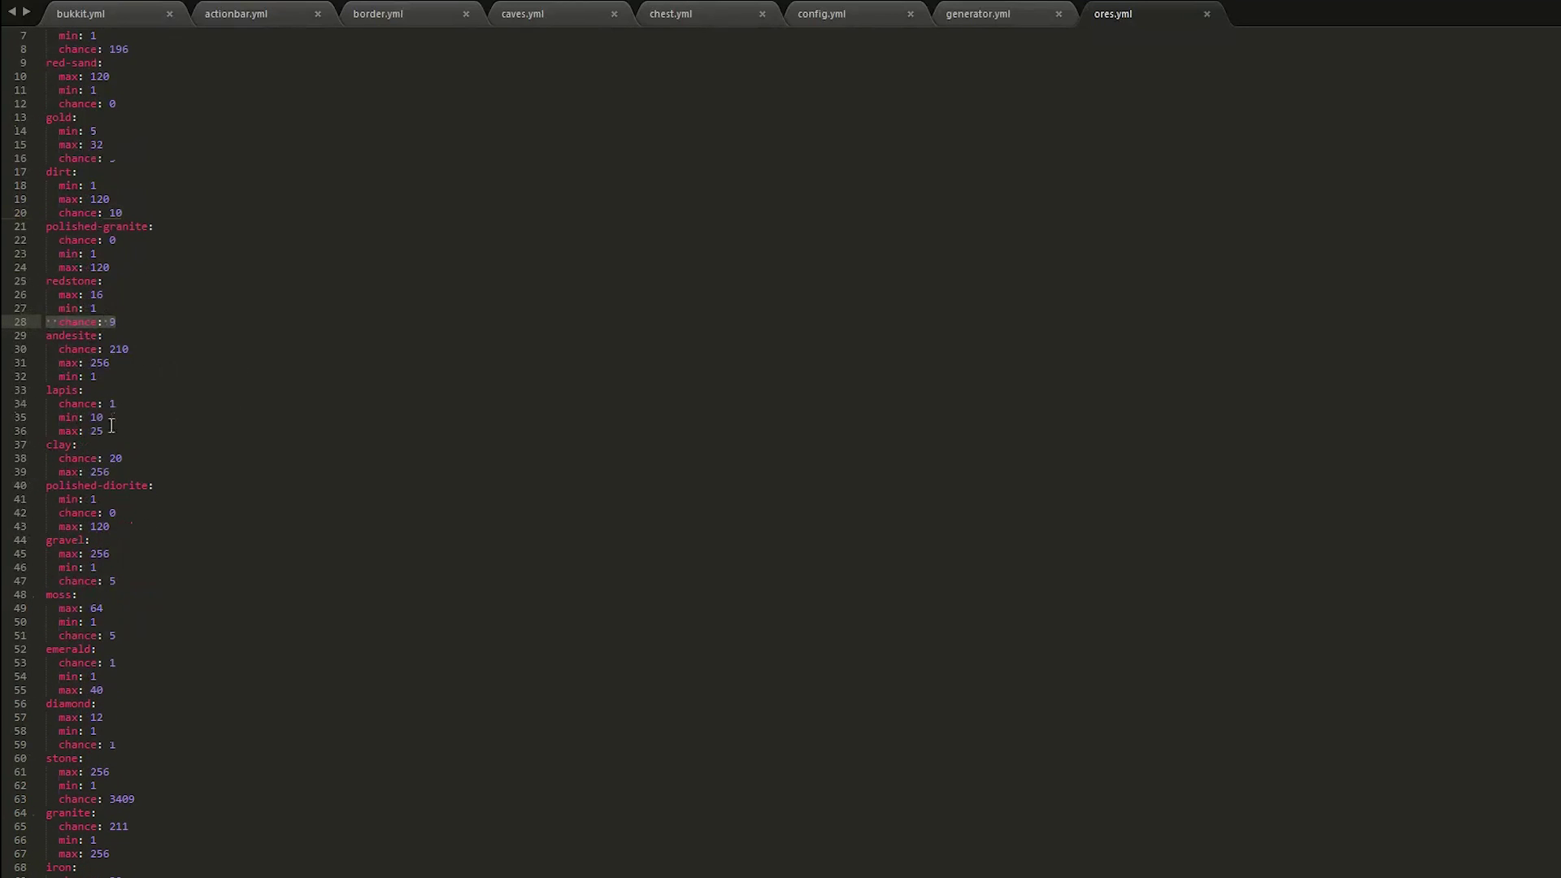
pyautogui.moveTo(117, 403); pyautogui.dragTo(45, 390)
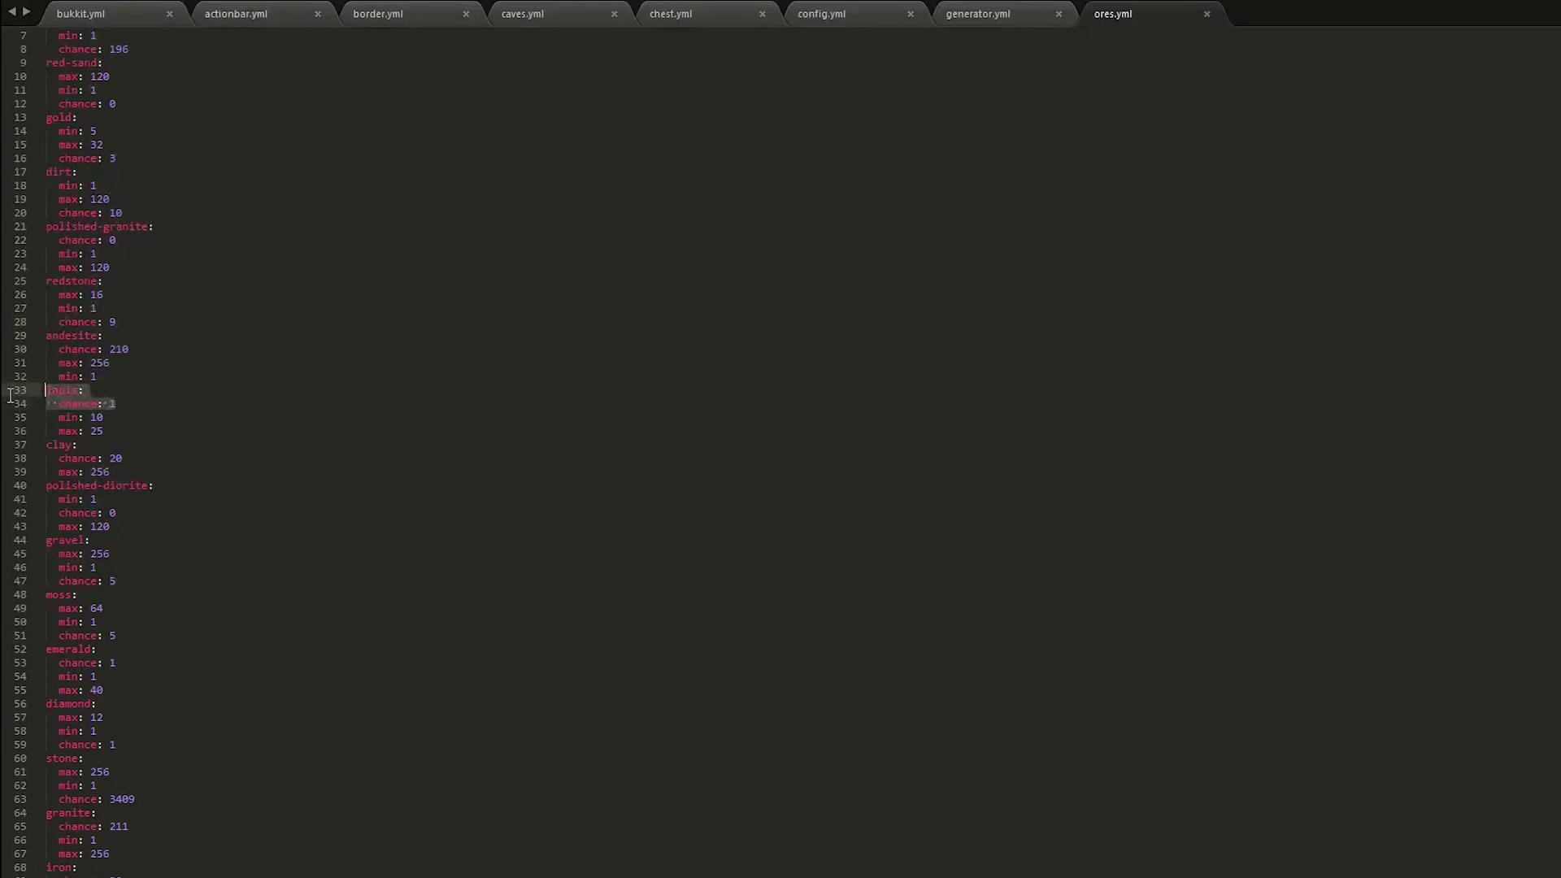
pyautogui.scroll(-7, 257, 427)
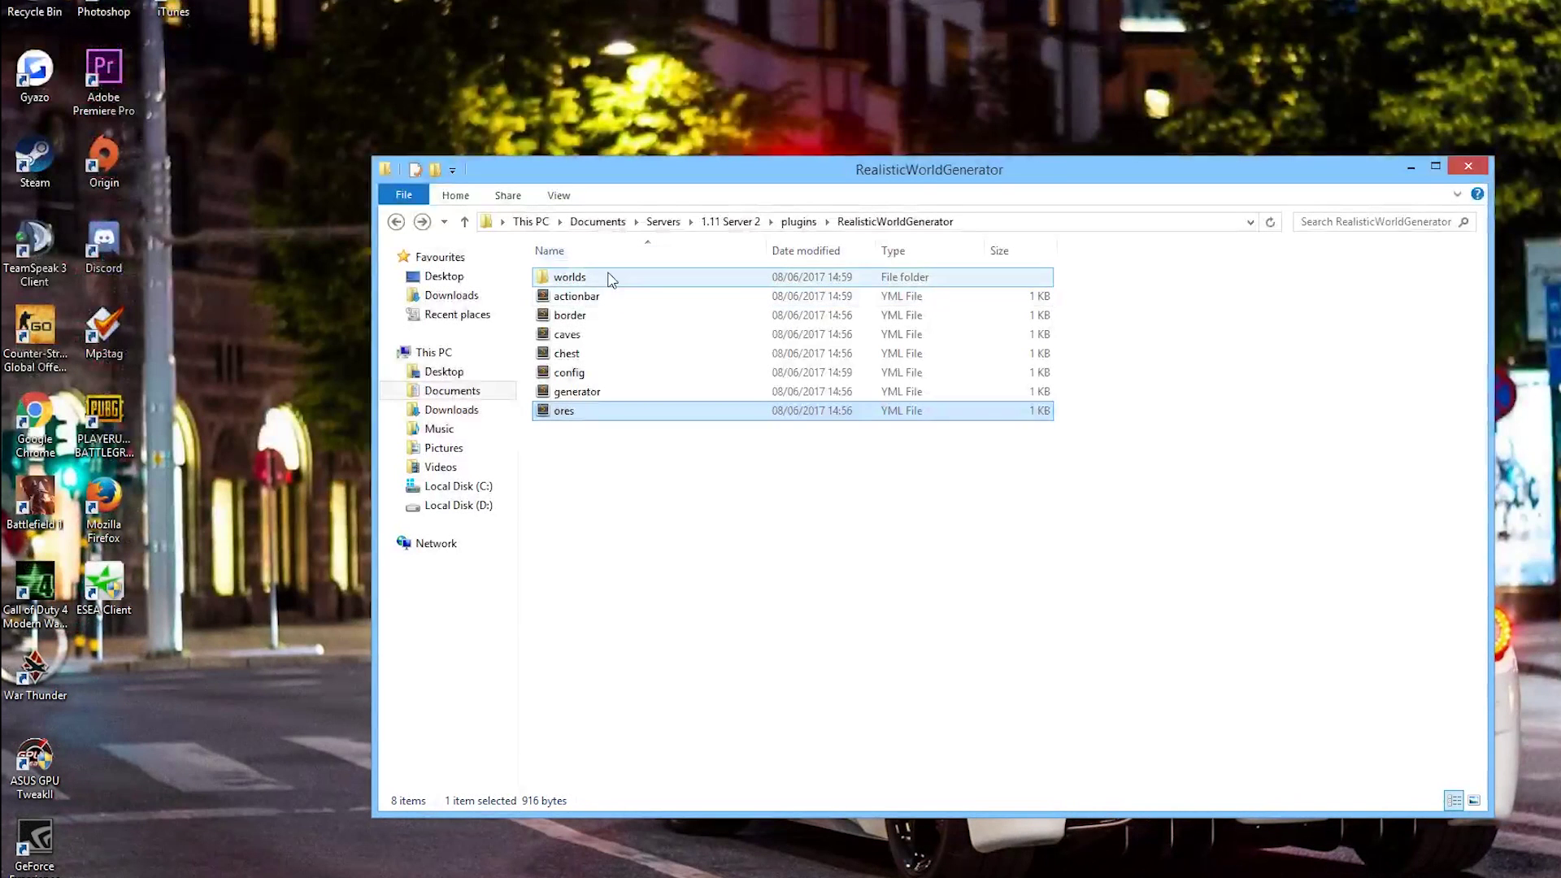
# Open the world folder inside RealisticWorldGenerator's worlds folder and select its biomes, generator, ores and settings files.
pyautogui.doubleClick(610, 279)
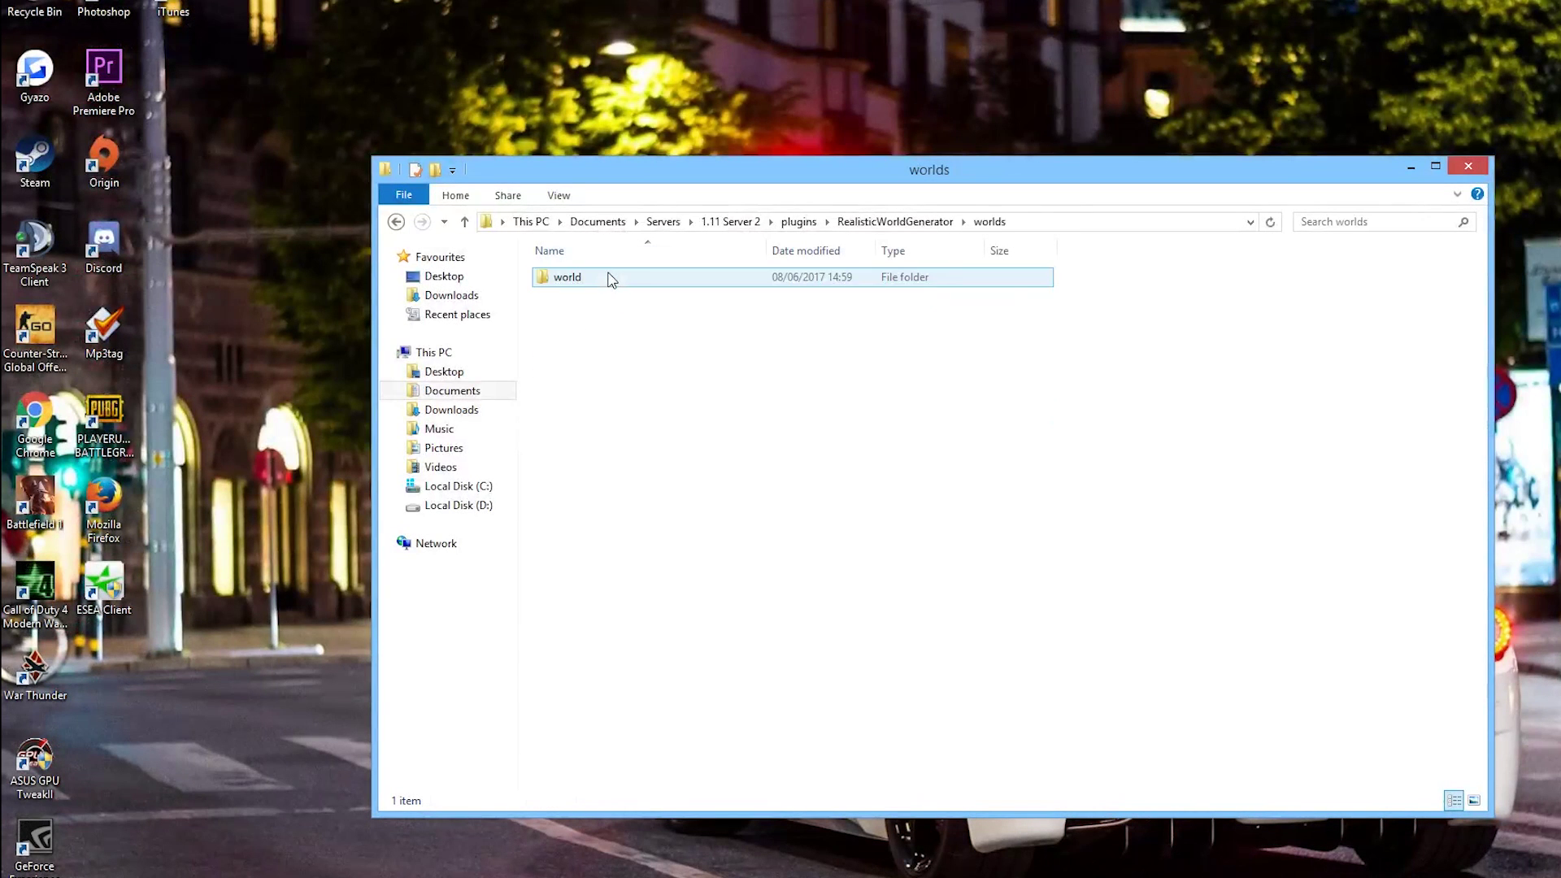
pyautogui.doubleClick(611, 279)
pyautogui.moveTo(761, 552); pyautogui.dragTo(556, 273)
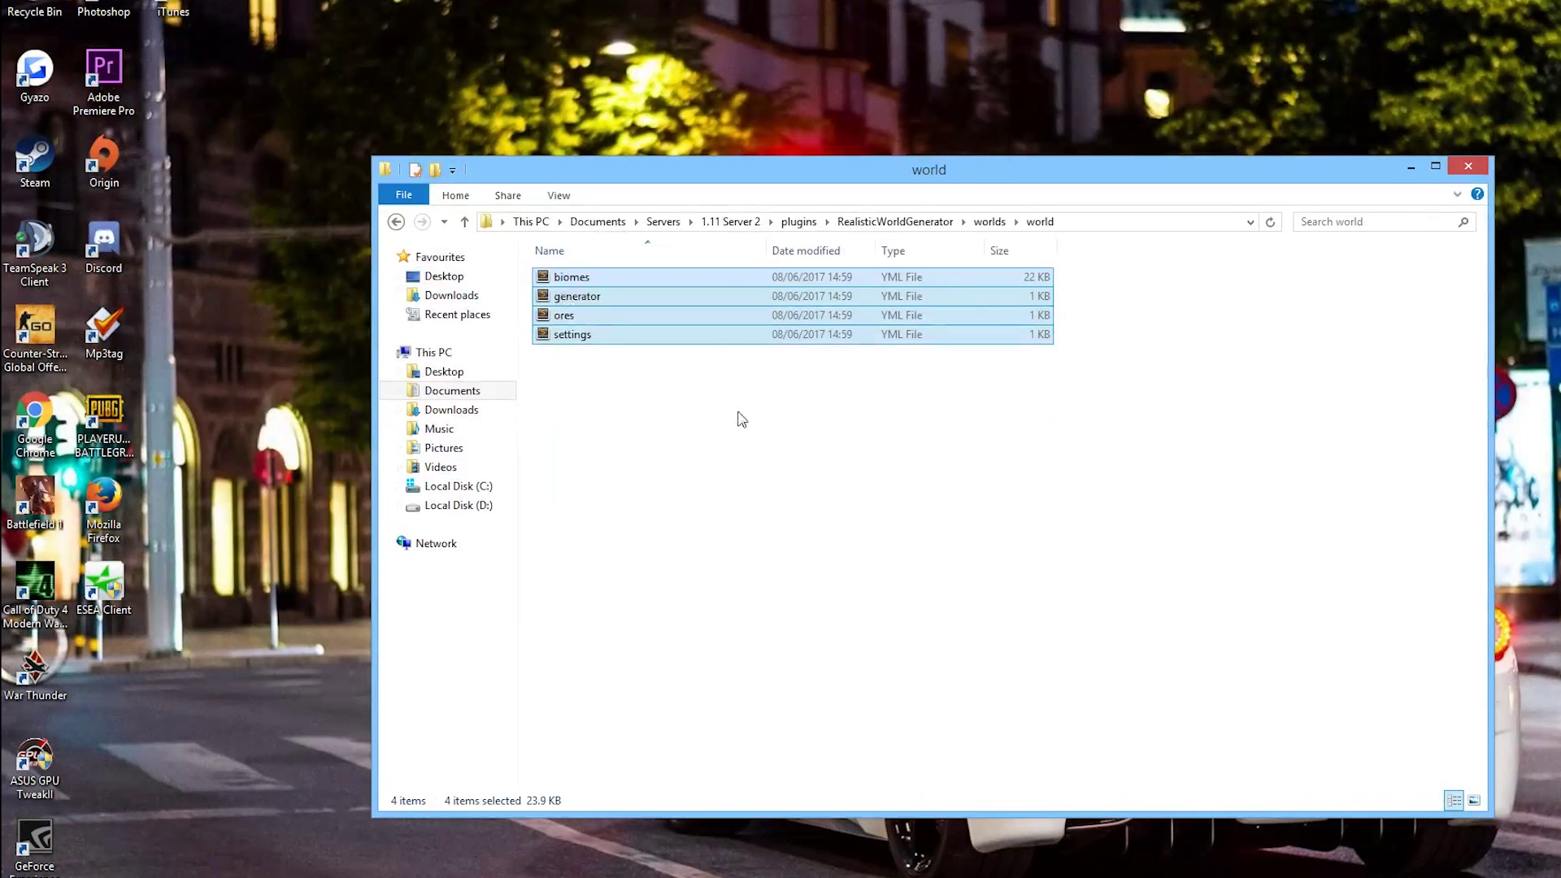
# Open the world's biomes YML file and examine the overlay, tree, structure and layer entries of the jungle biomes.
pyautogui.click(742, 418)
pyautogui.doubleClick(648, 280)
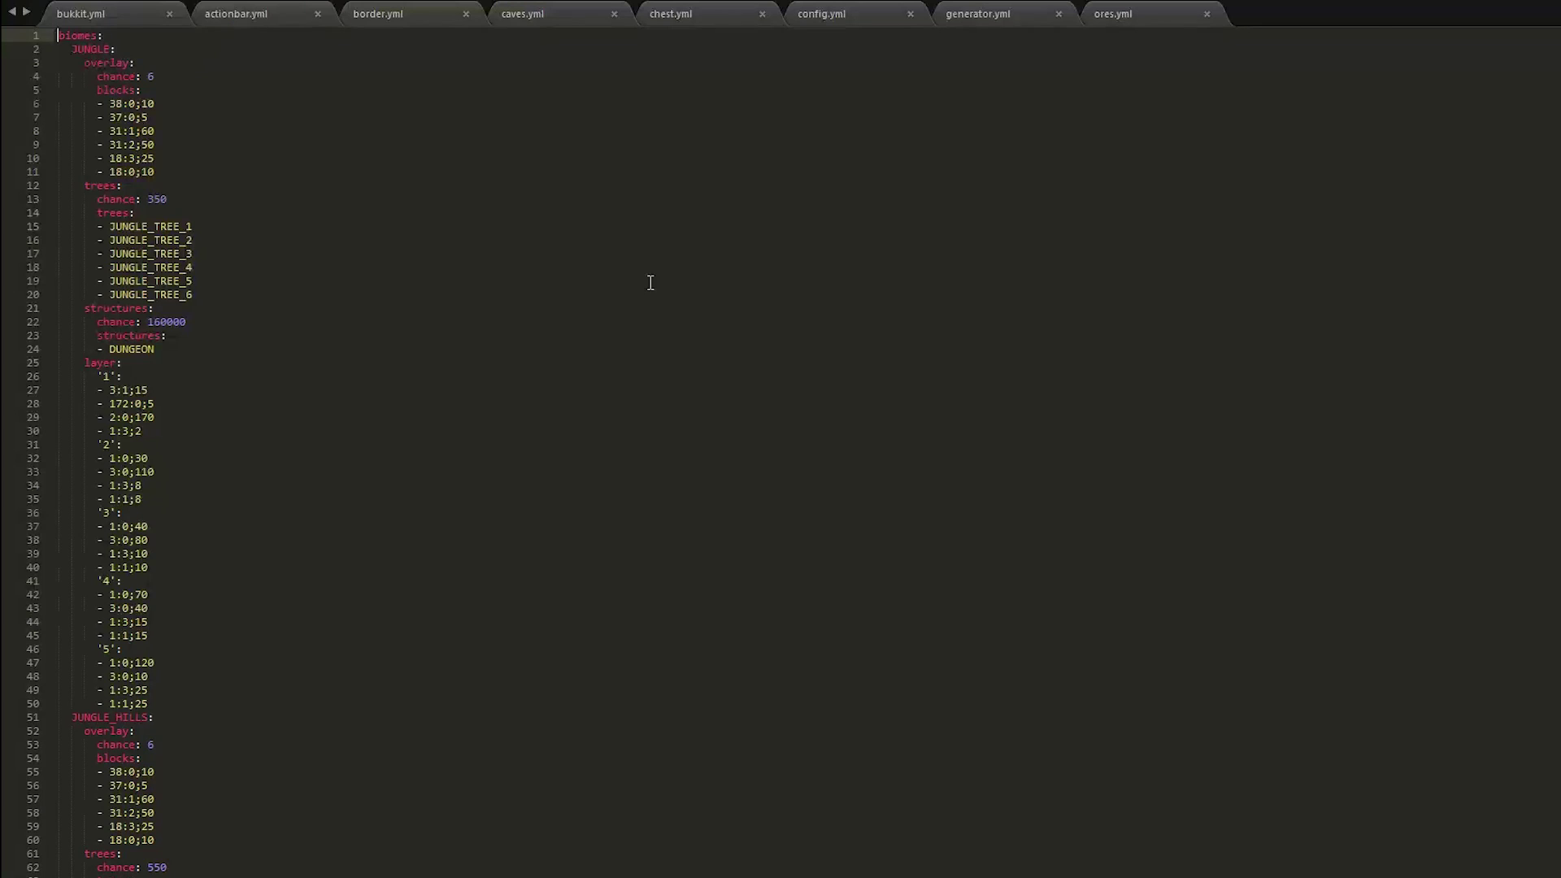
pyautogui.scroll(-20, 585, 335)
pyautogui.scroll(9, 568, 369)
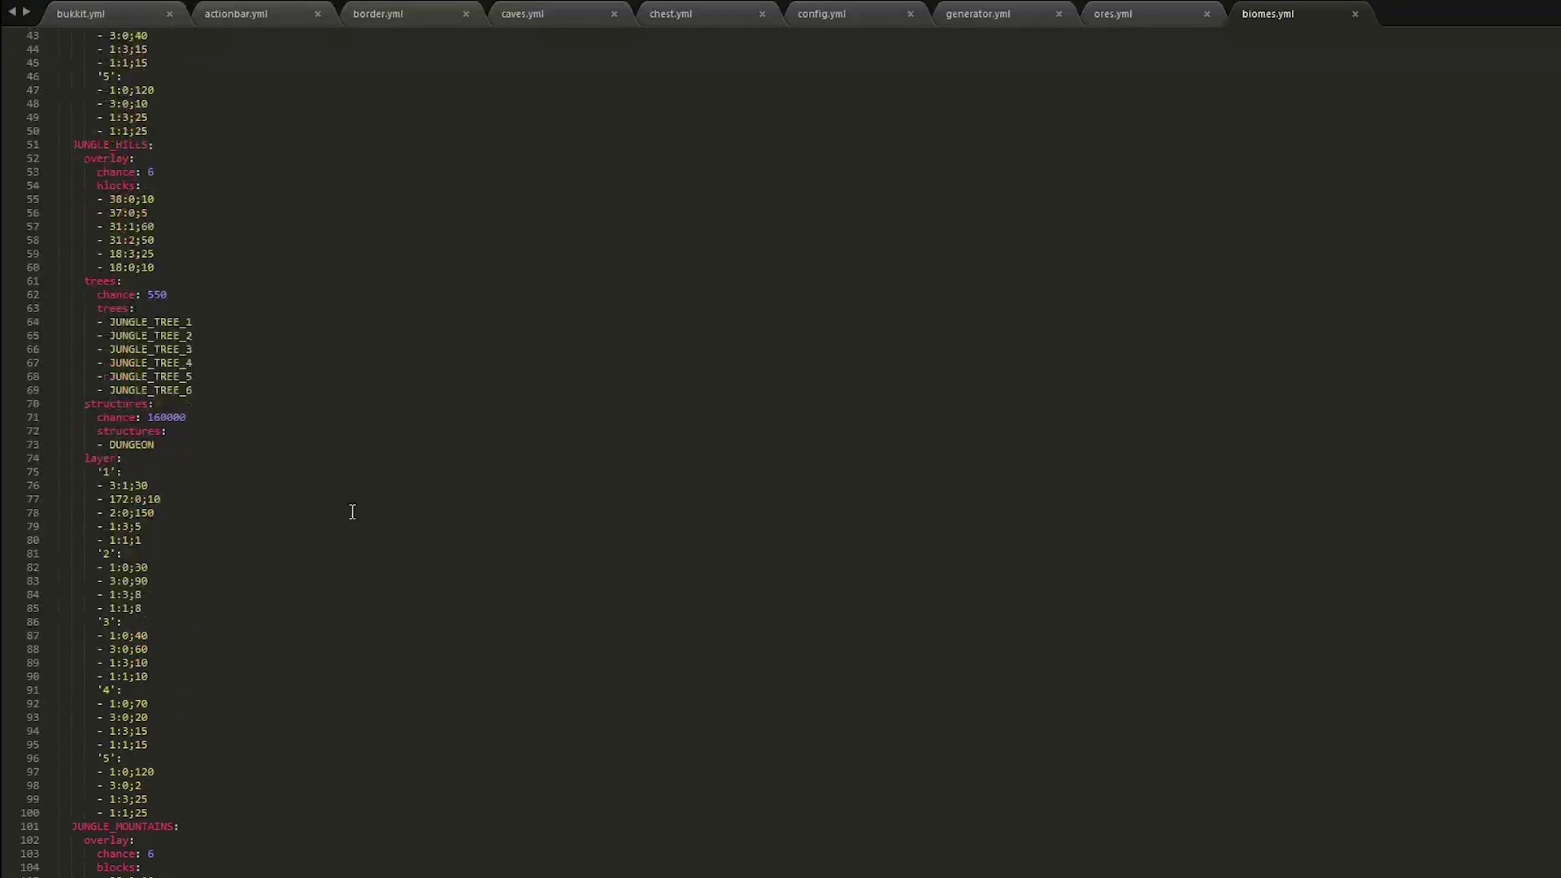
pyautogui.scroll(-2, 244, 407)
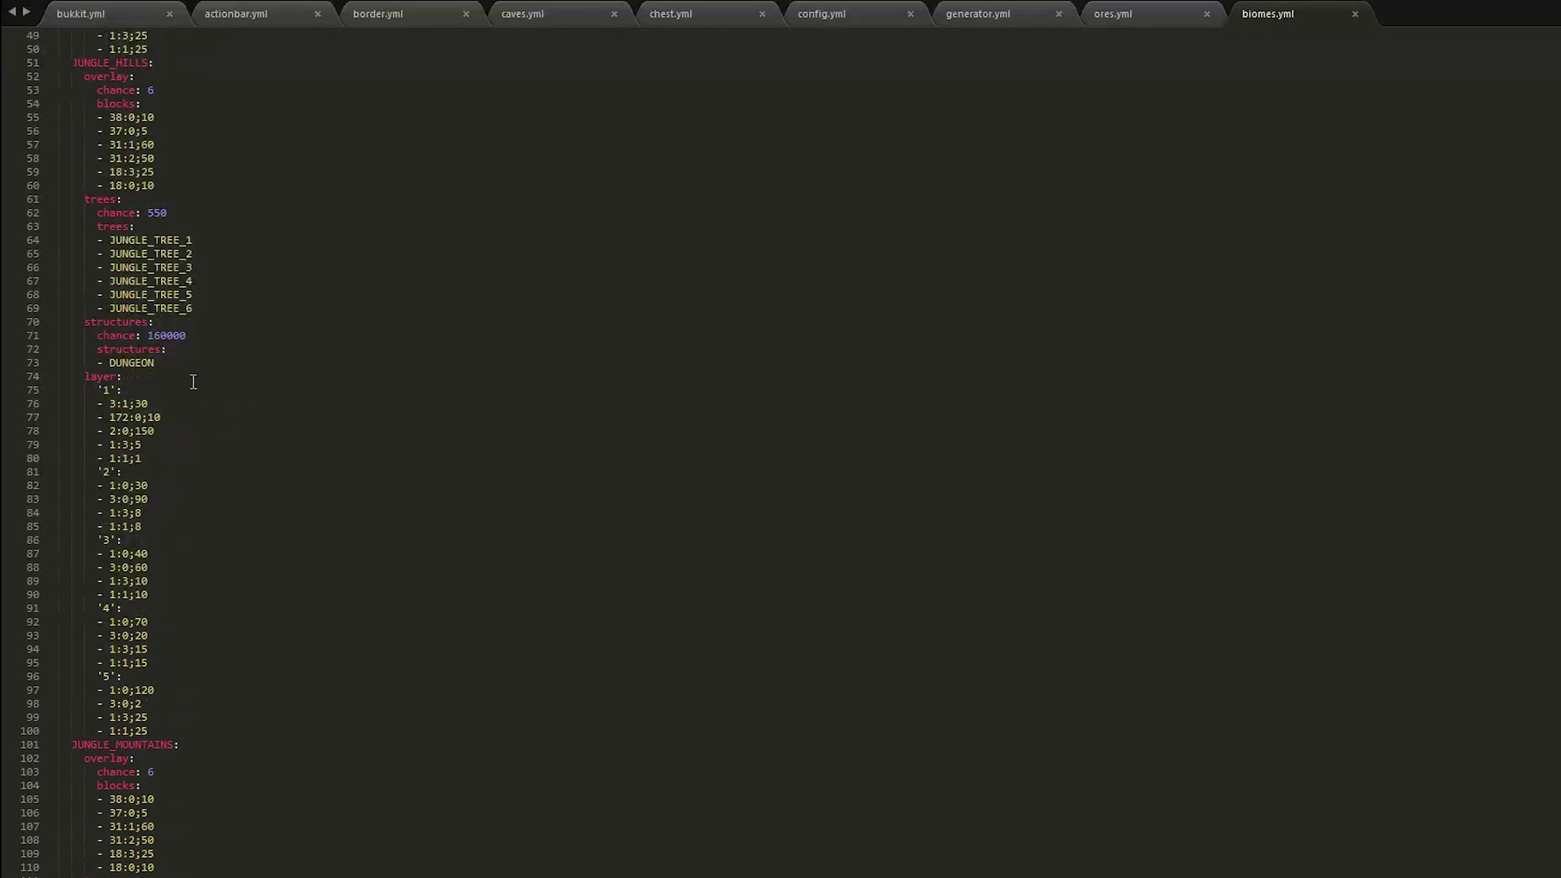
pyautogui.scroll(-3, 177, 350)
pyautogui.scroll(-2, 177, 350)
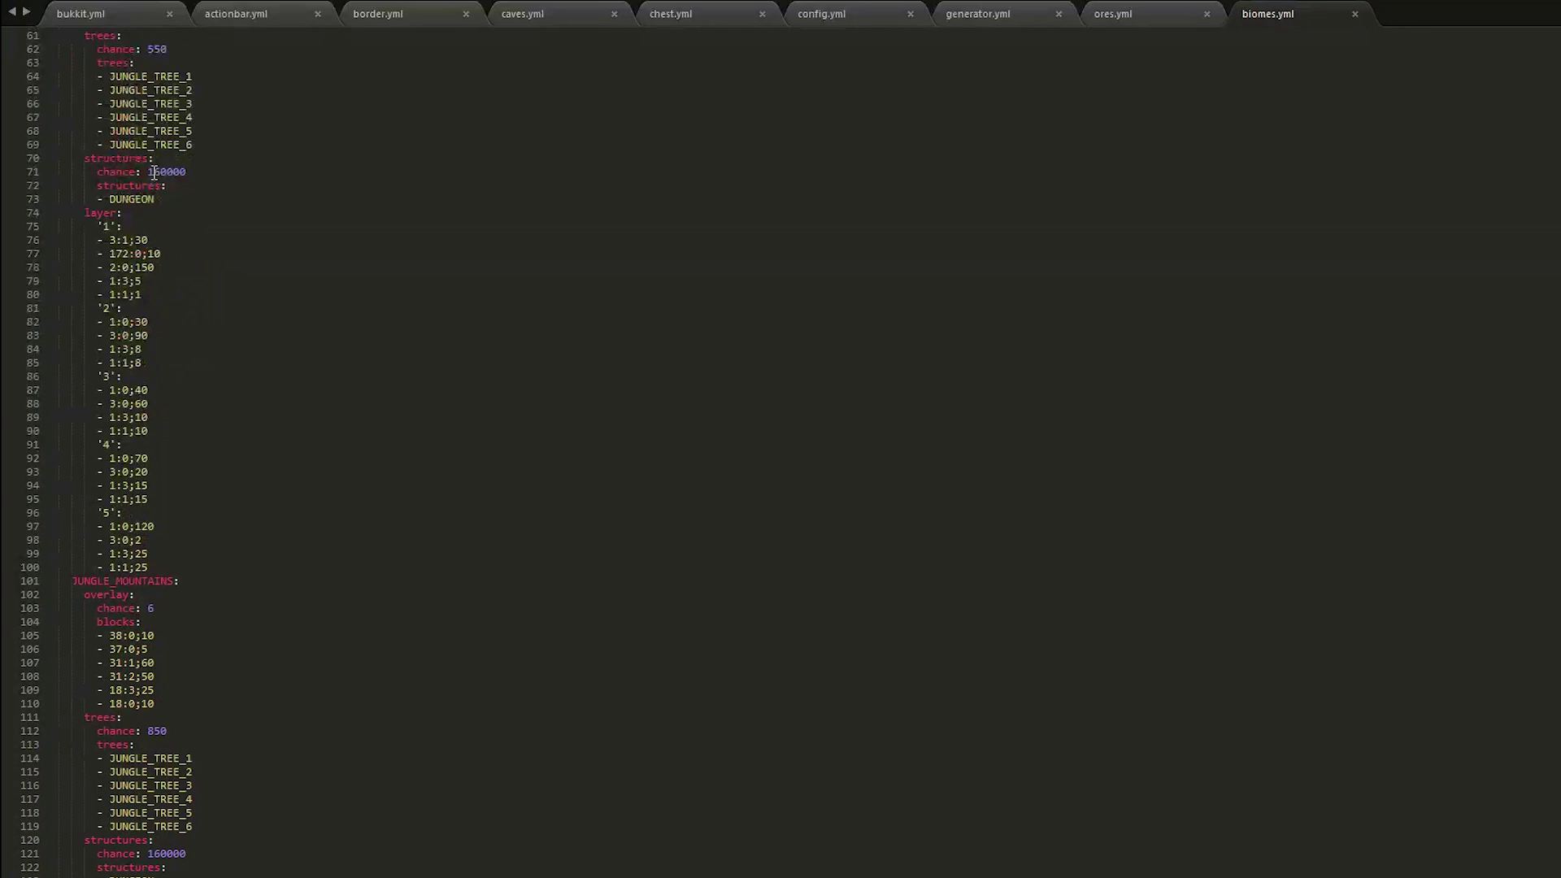
pyautogui.click(168, 171)
# Skim the remaining biome entries from the jungle mountains through forest, swampland, beach and taiga to extreme hills.
pyautogui.scroll(-18, 265, 314)
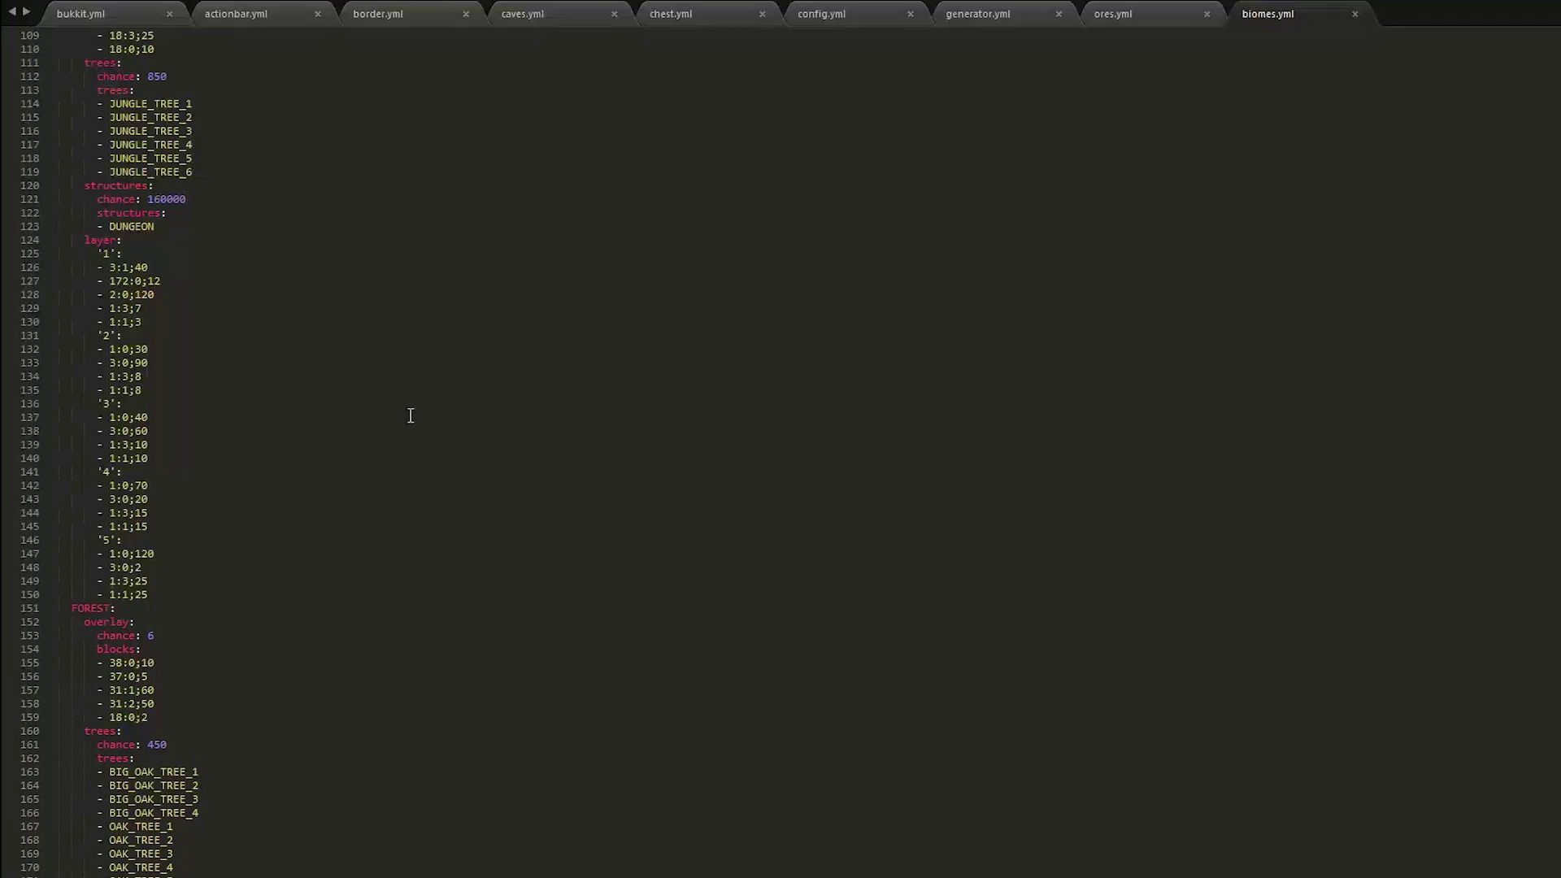
pyautogui.scroll(-20, 479, 404)
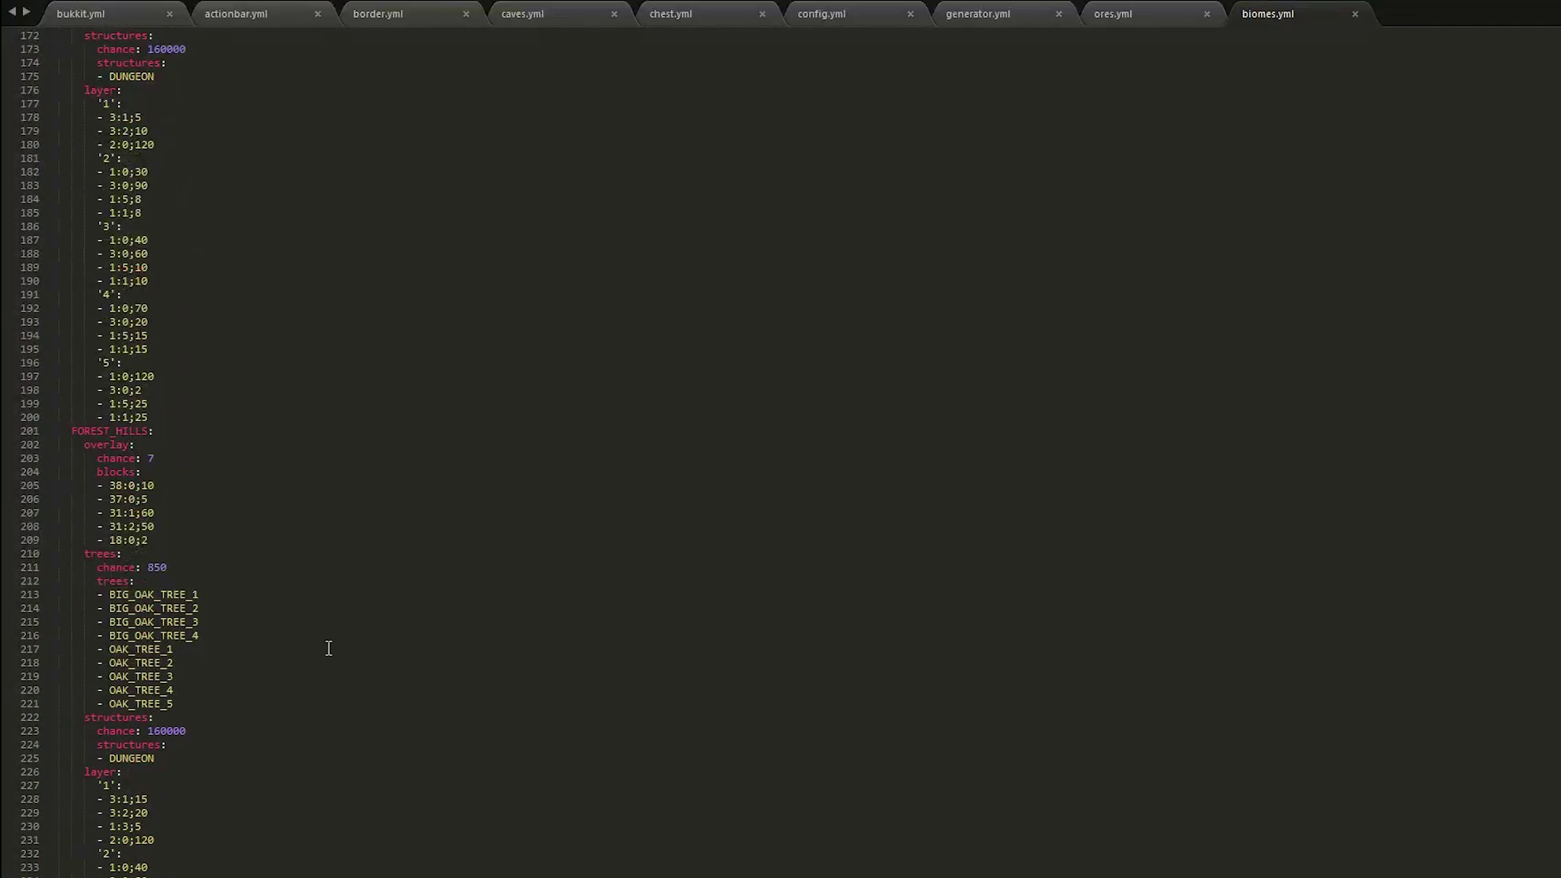
pyautogui.scroll(-14, 329, 648)
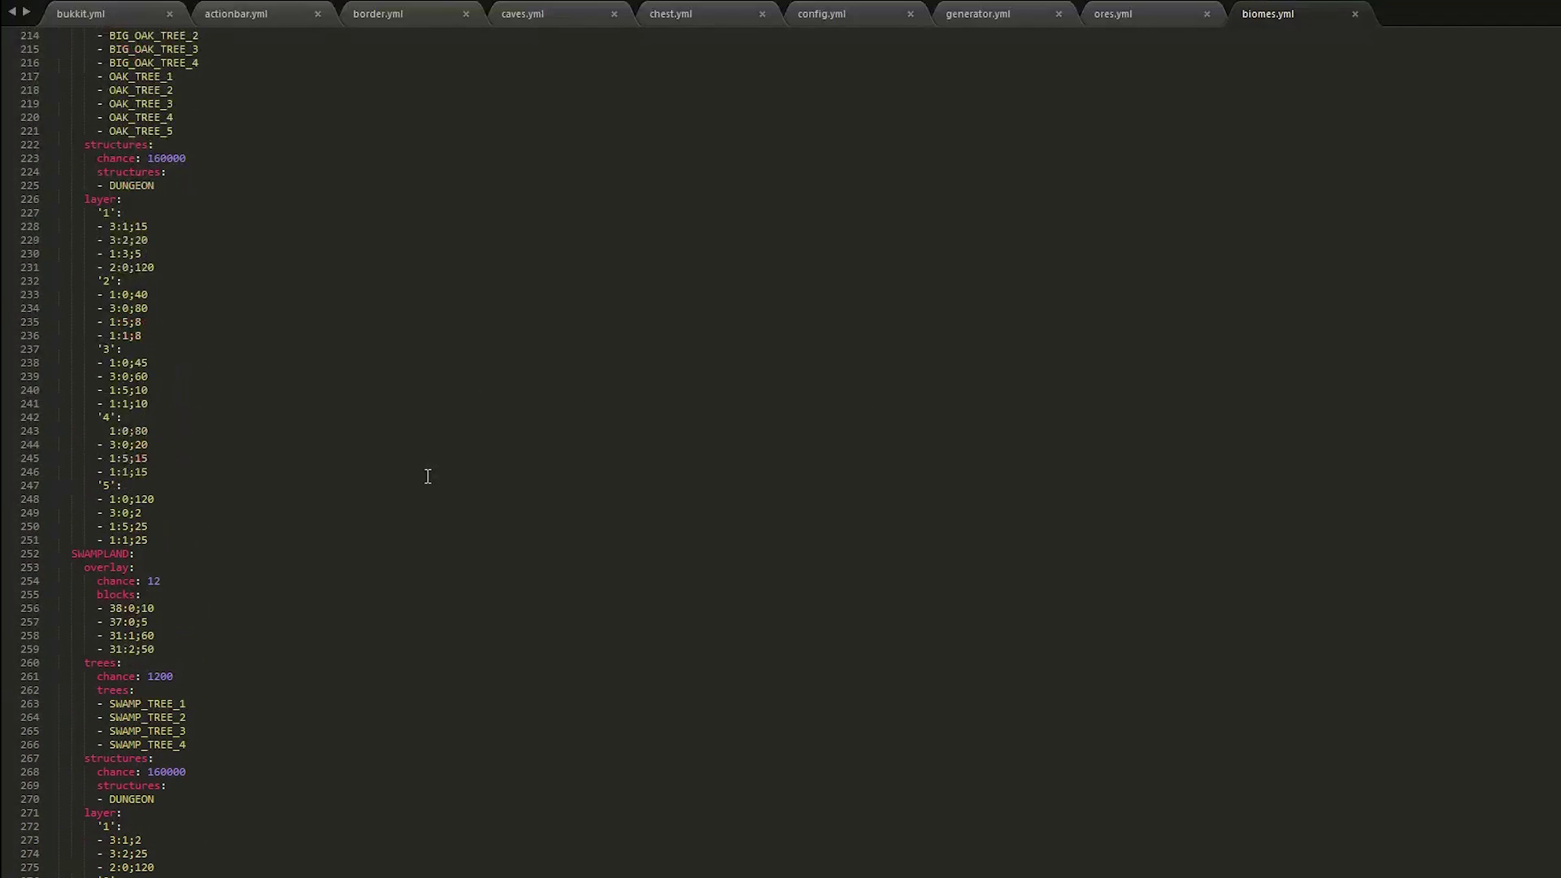
pyautogui.scroll(-20, 428, 476)
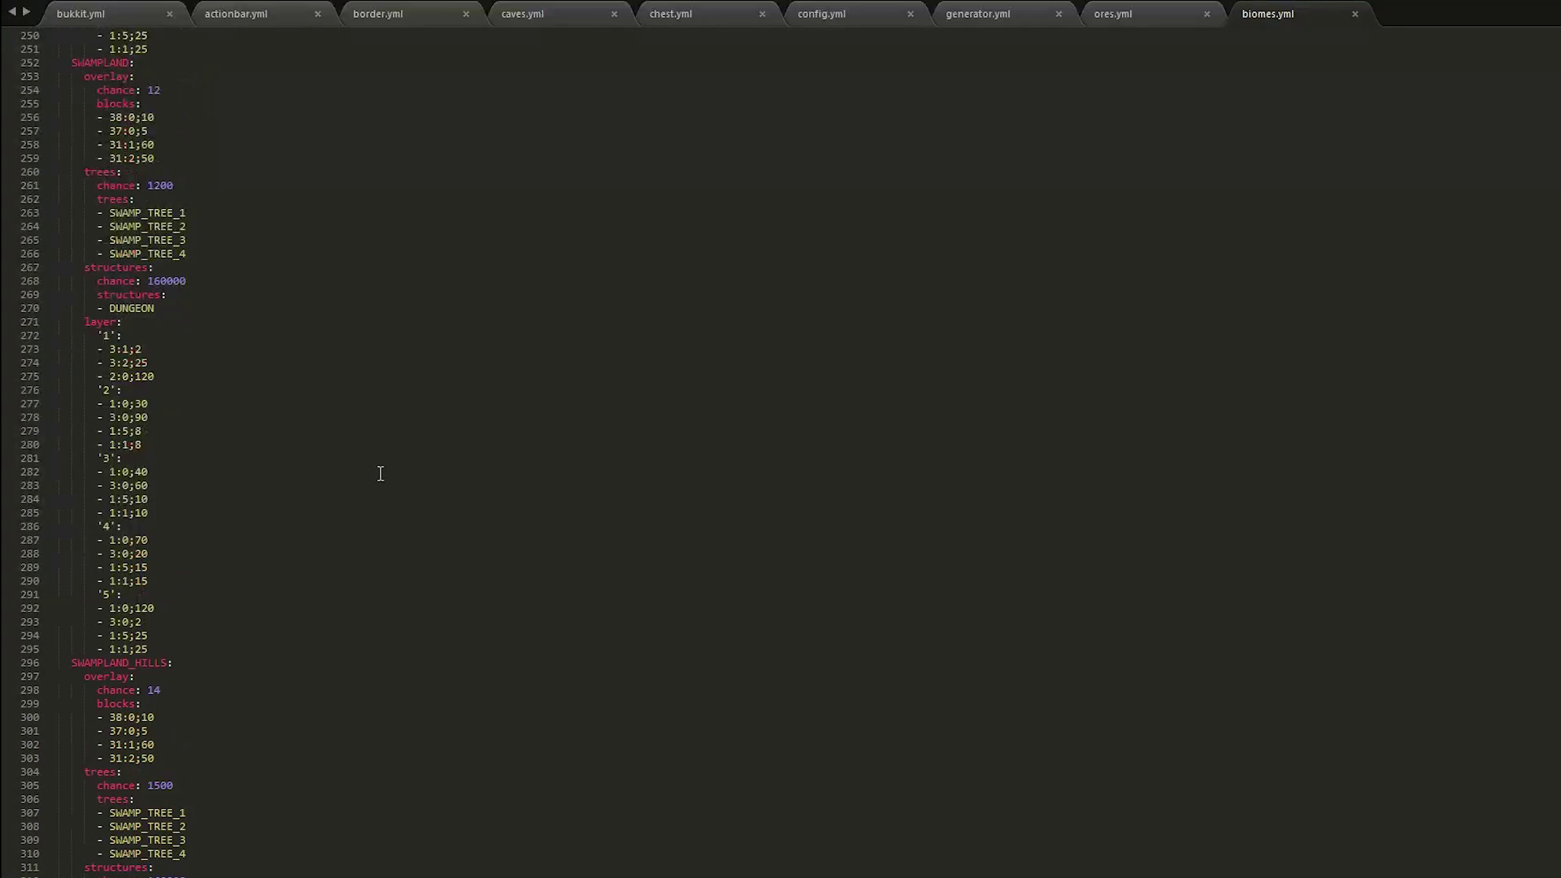
pyautogui.scroll(-1, 1238, 409)
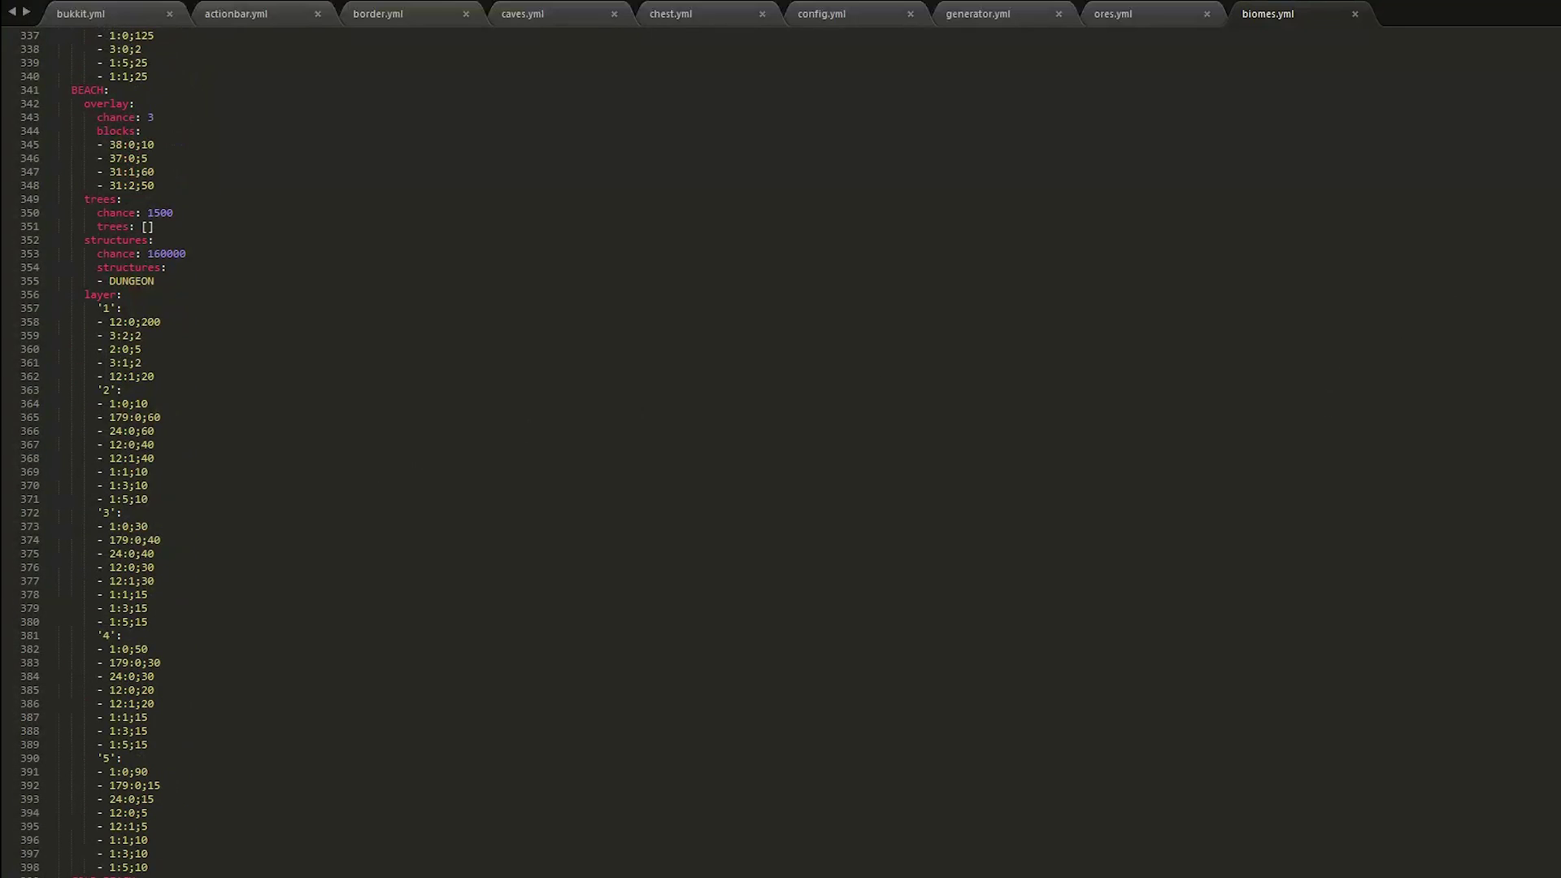
pyautogui.scroll(-20, 781, 452)
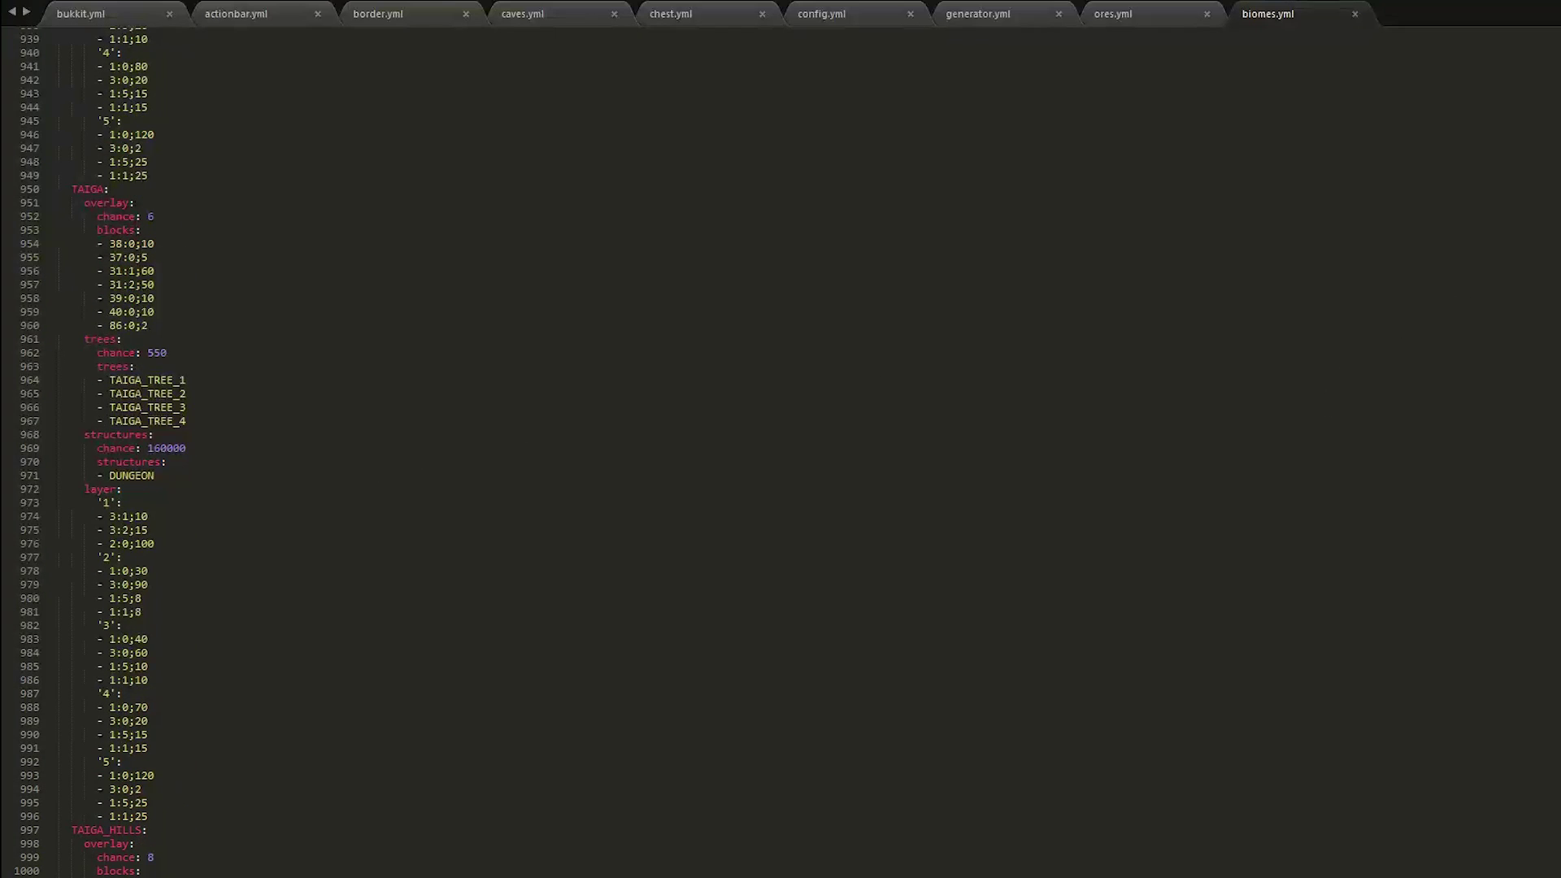
pyautogui.scroll(-20, 781, 452)
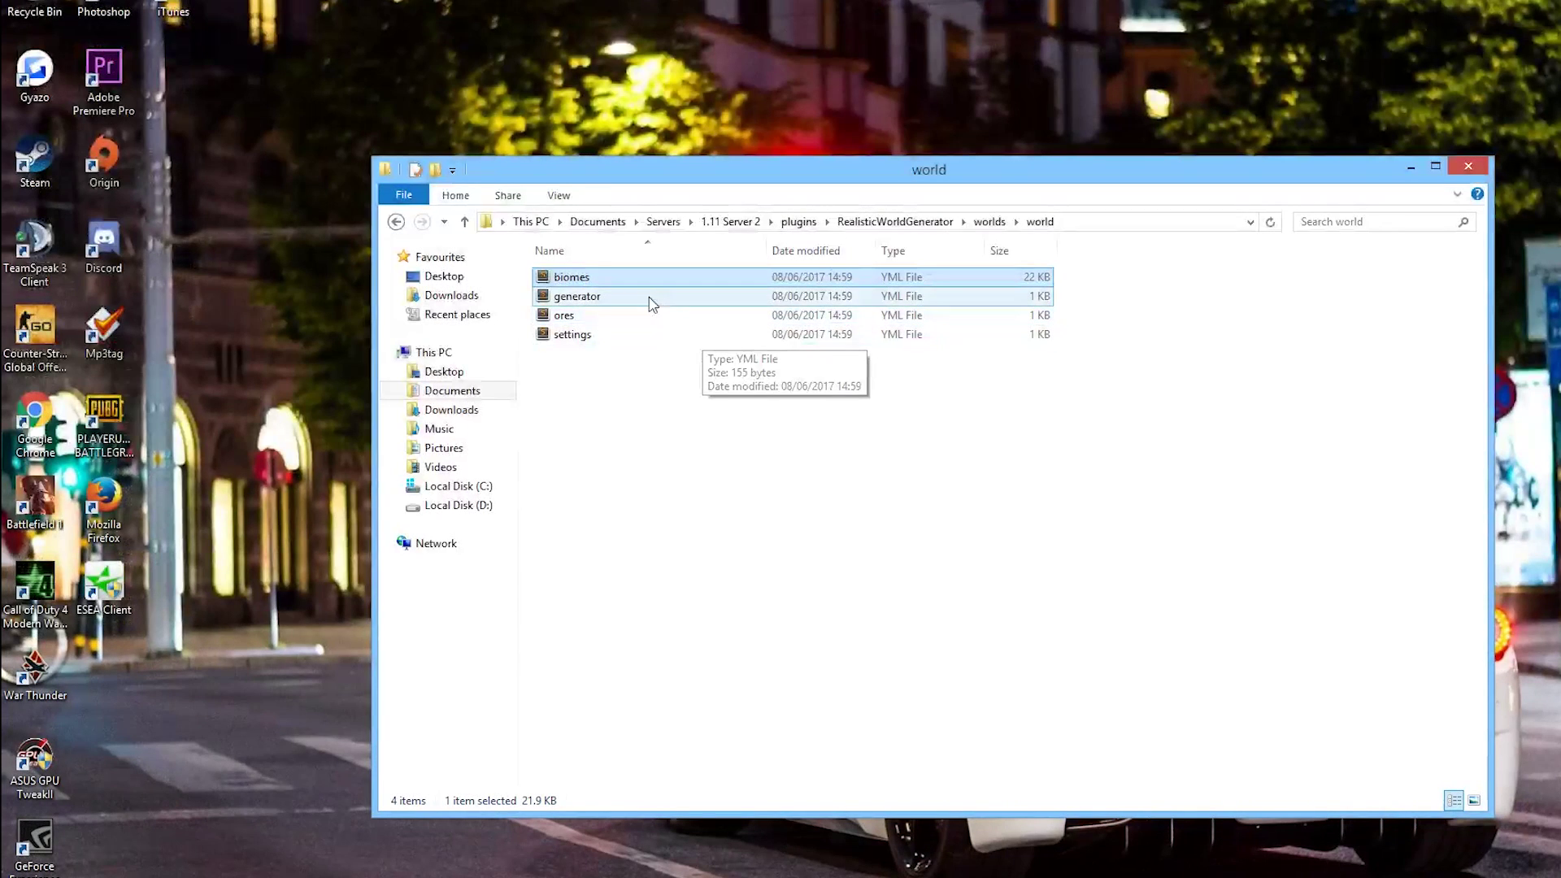
# Open the world folder's generator, ores and settings YML files in turn to review the per-world options.
pyautogui.doubleClick(576, 296)
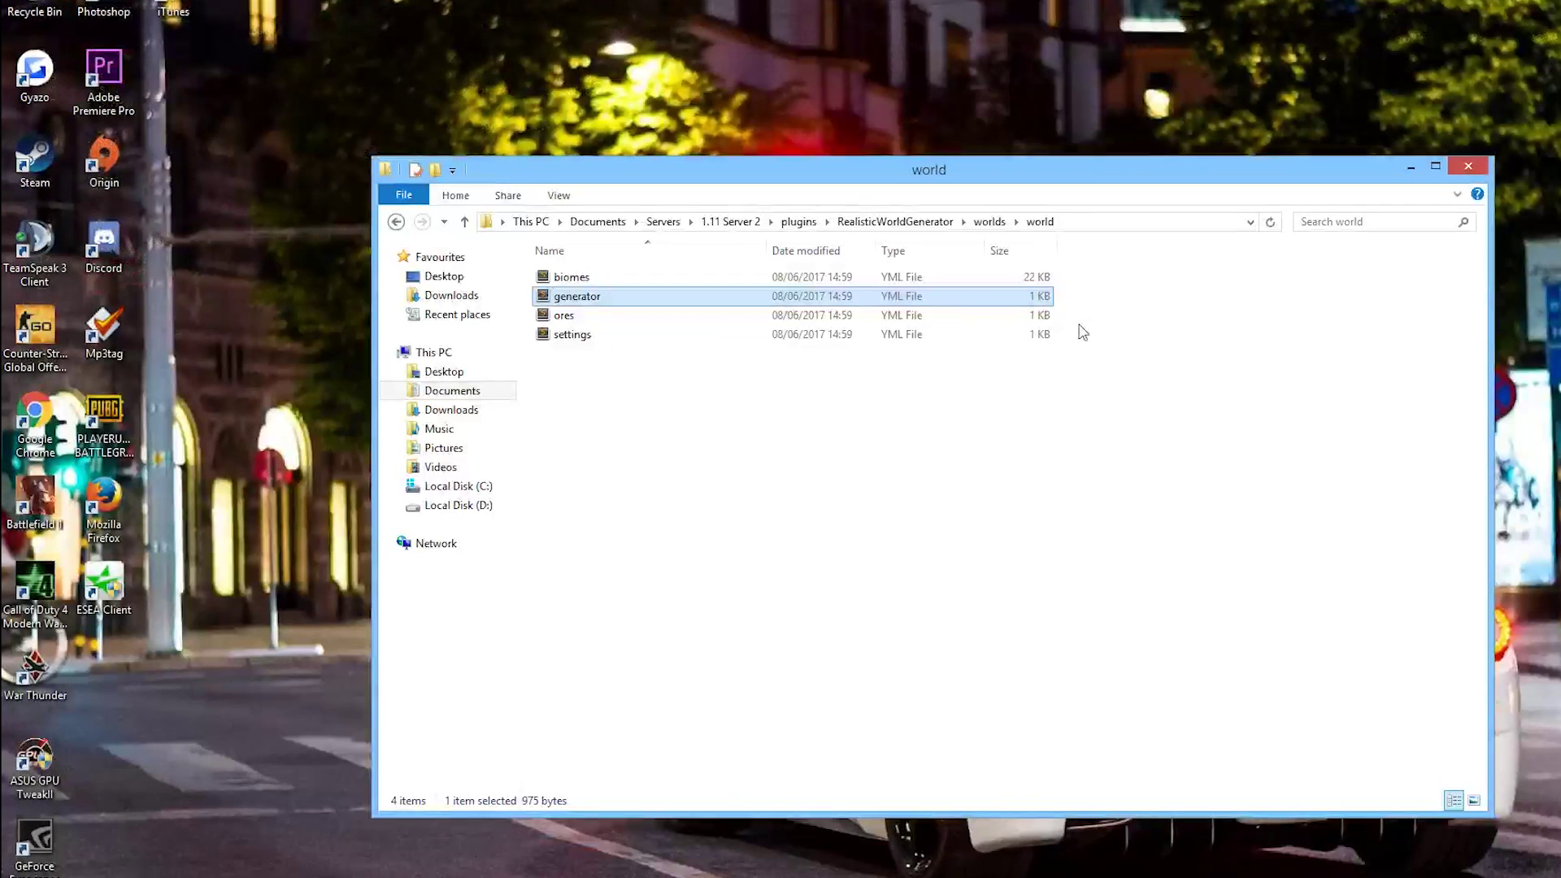
pyautogui.doubleClick(609, 314)
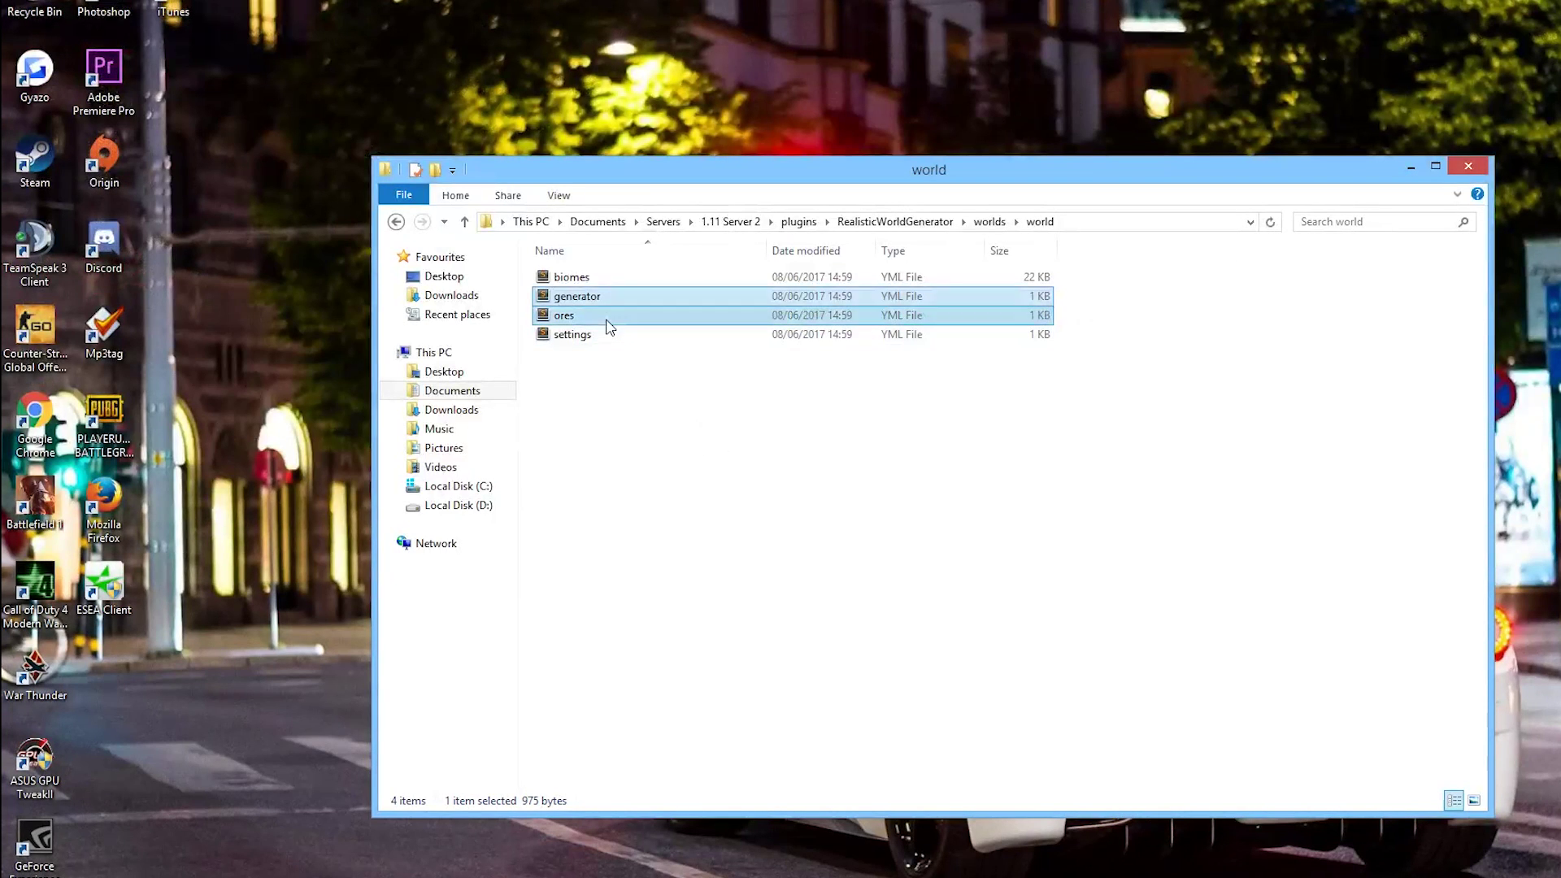
pyautogui.scroll(-2, 641, 377)
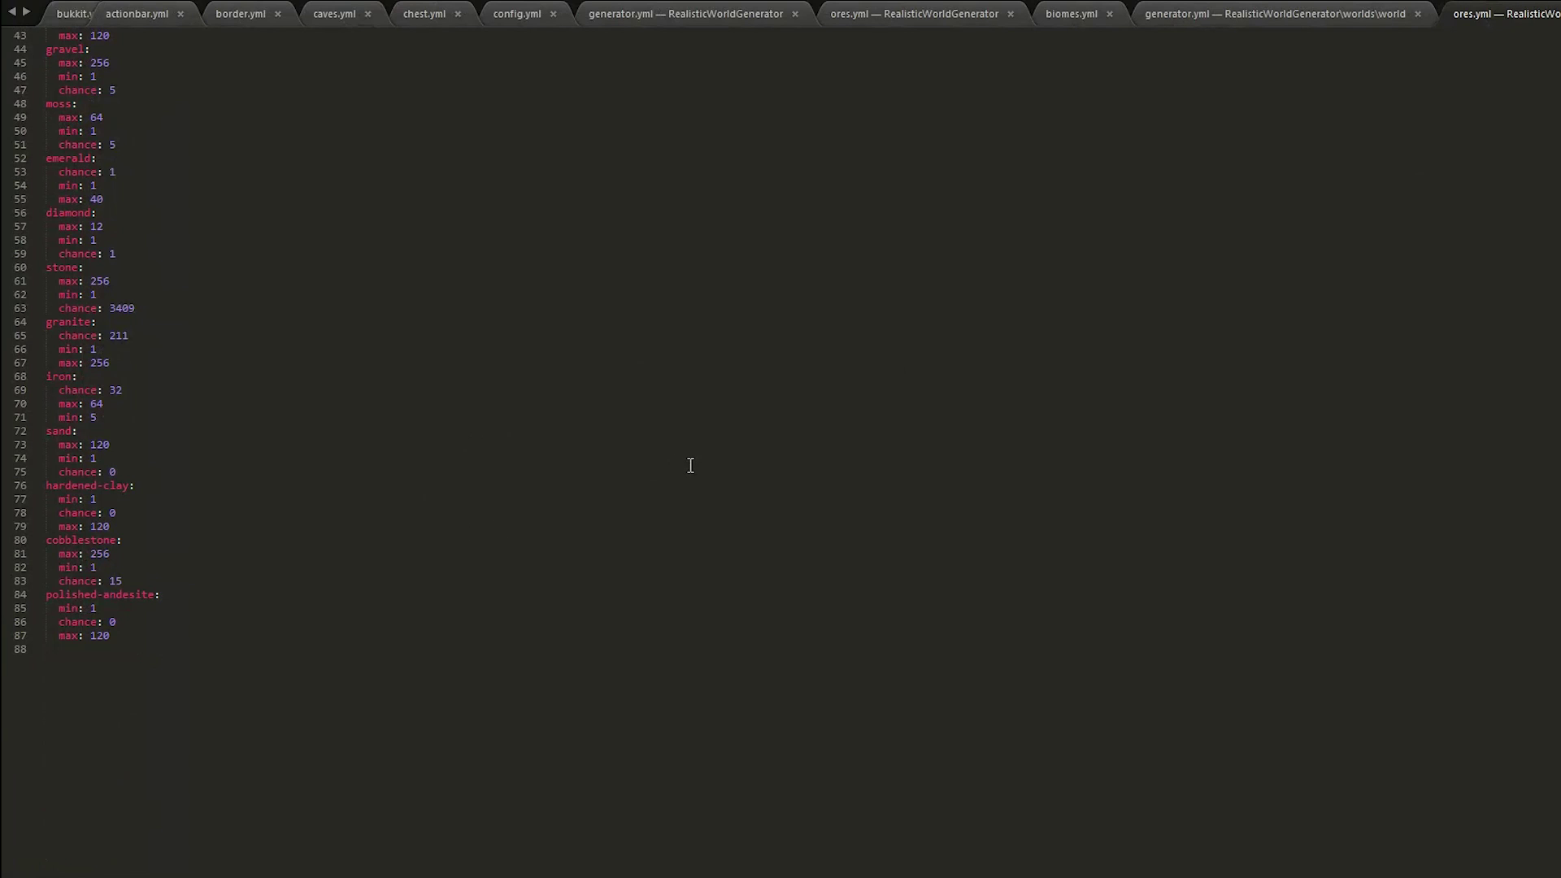
pyautogui.click(1557, 2)
pyautogui.doubleClick(607, 337)
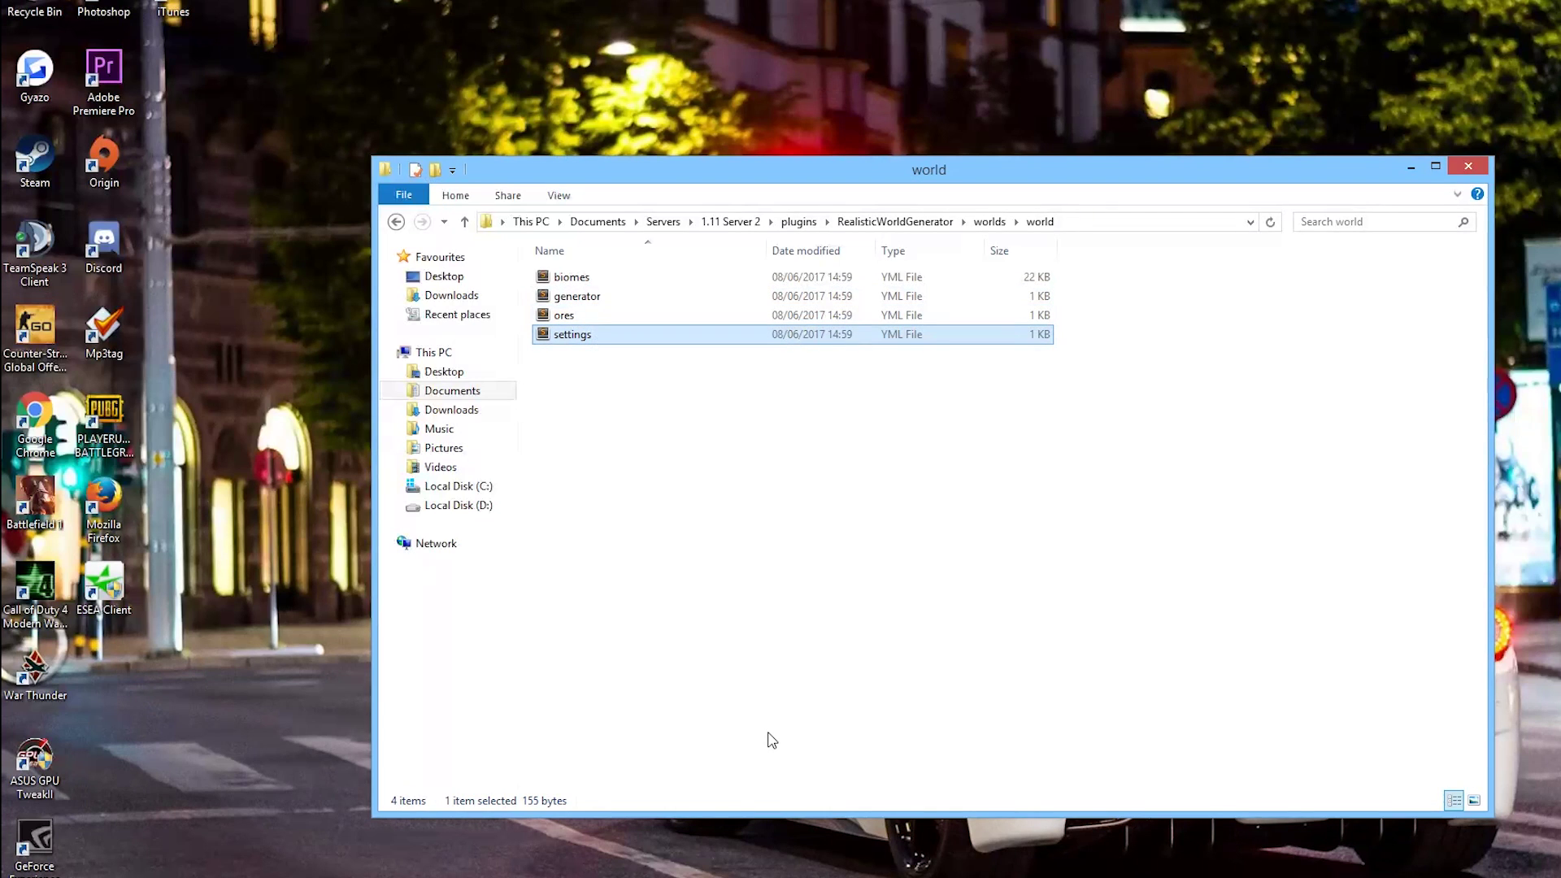